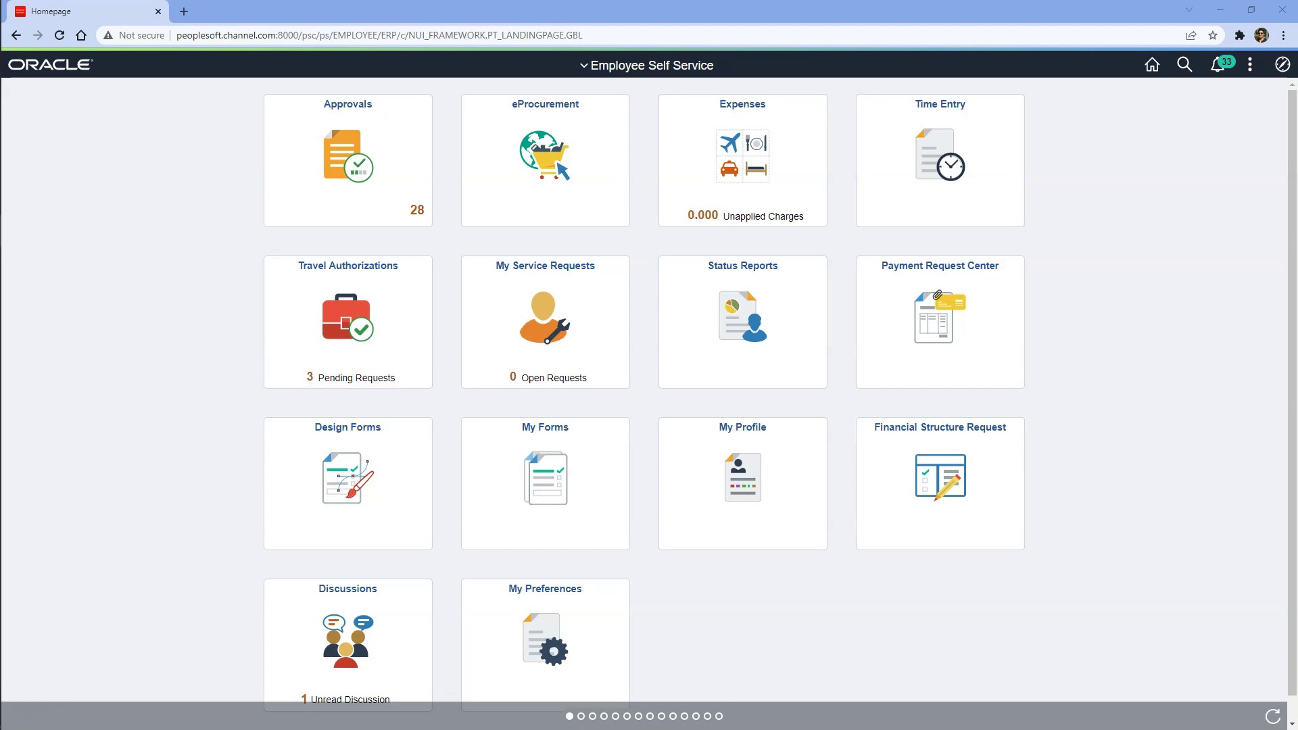
Step: Open the withholding Rules setup page within the Procurement Options of Set Up Financials/Supply Chain
click(1283, 64)
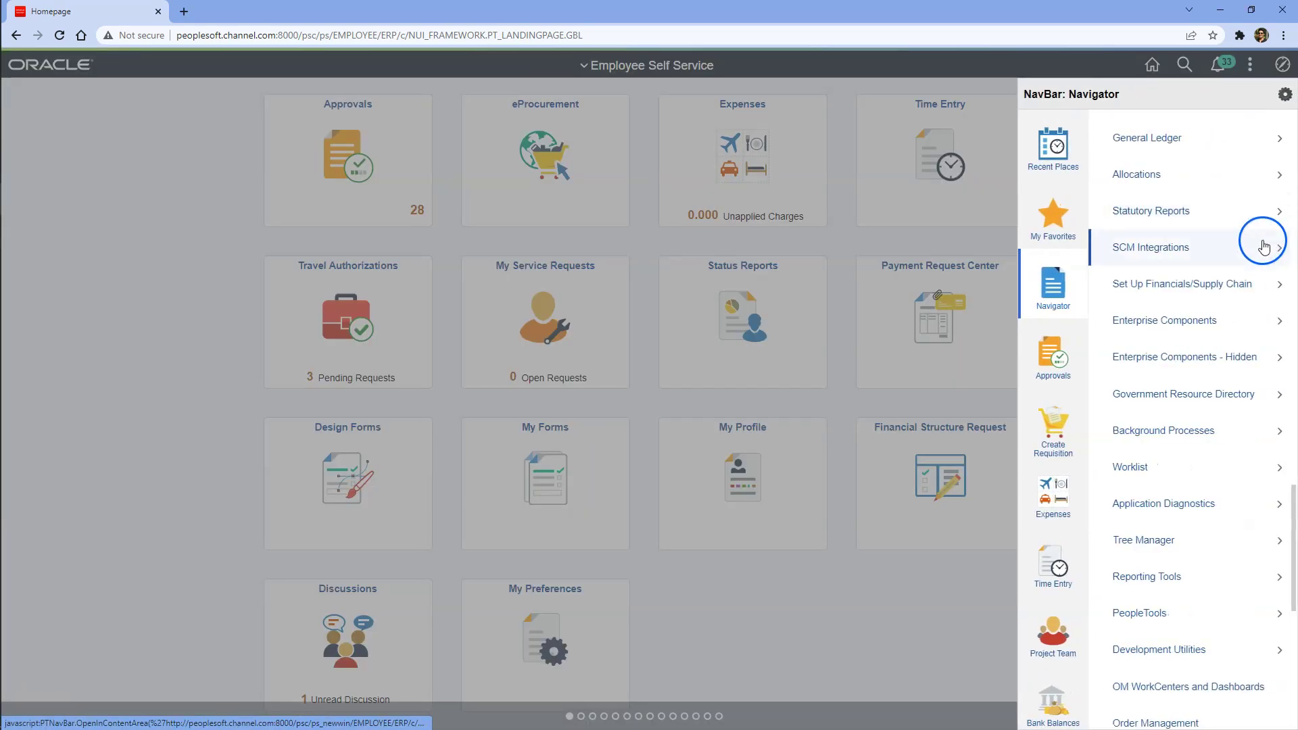
click(1174, 297)
click(1171, 342)
click(1245, 560)
click(1185, 675)
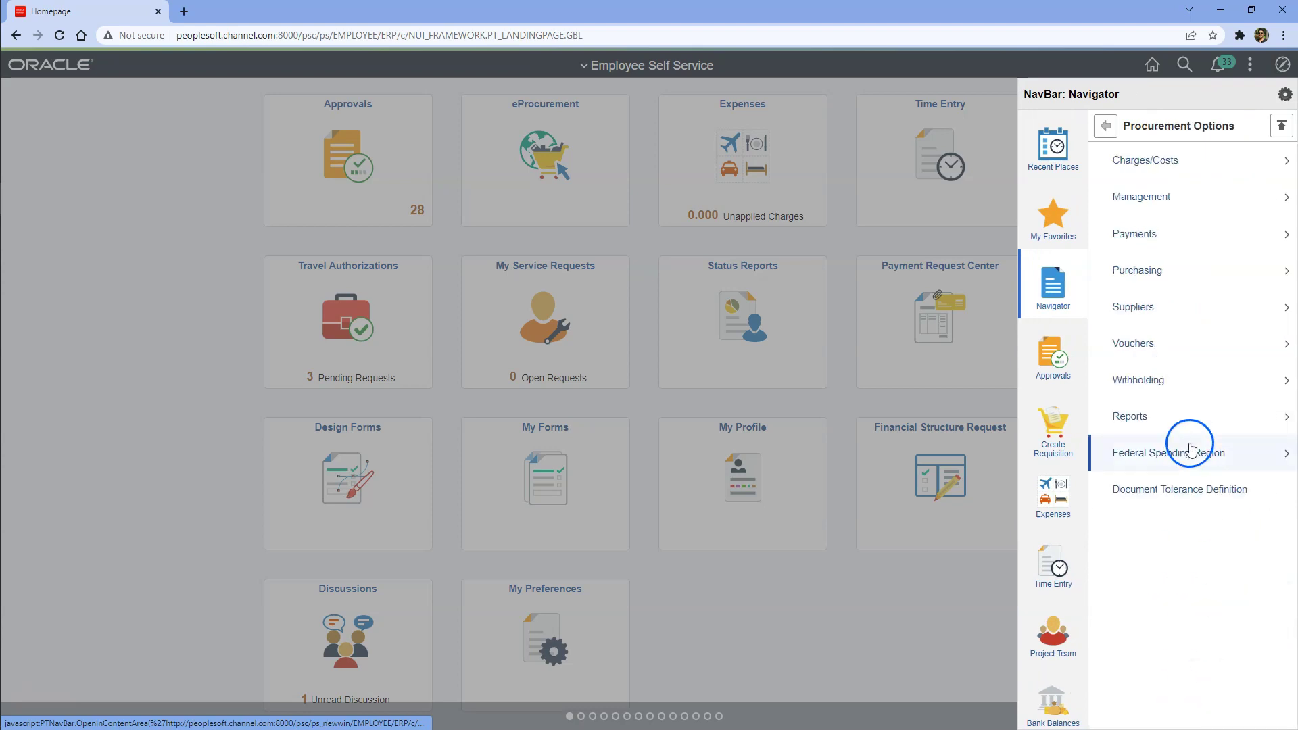
click(1167, 387)
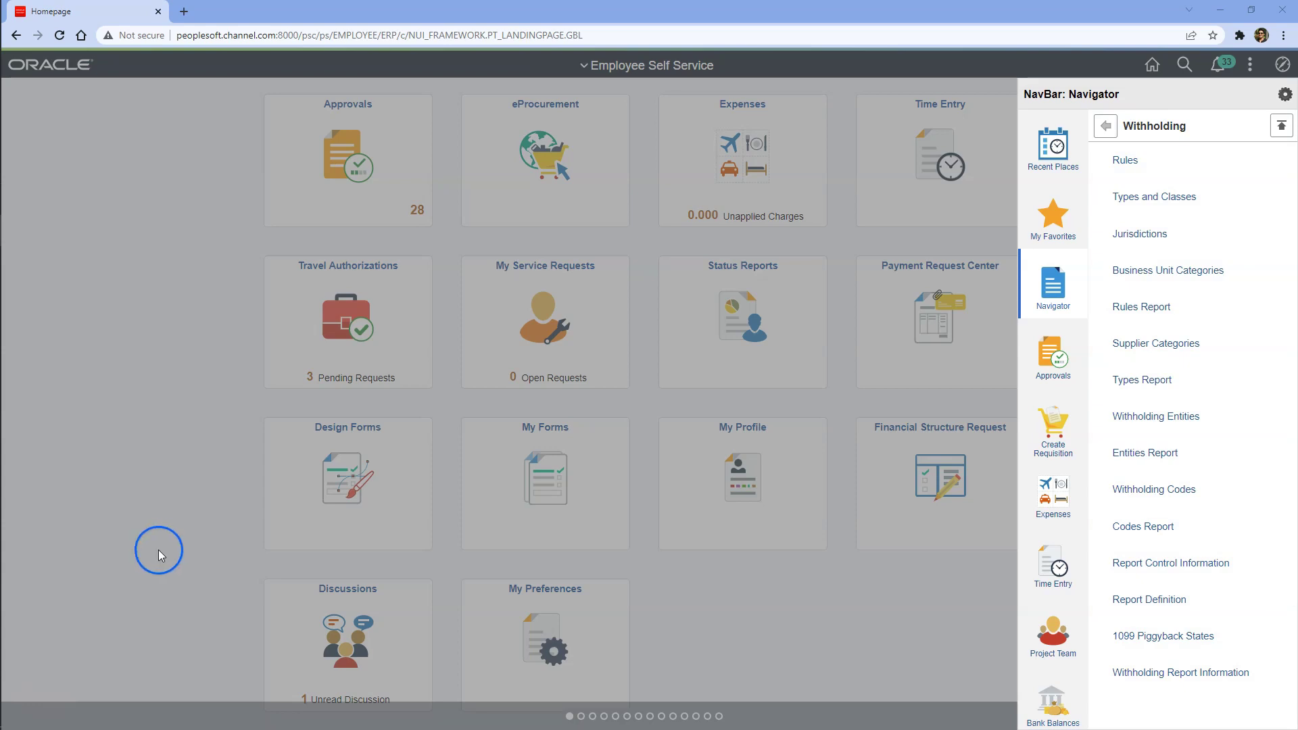
click(1141, 171)
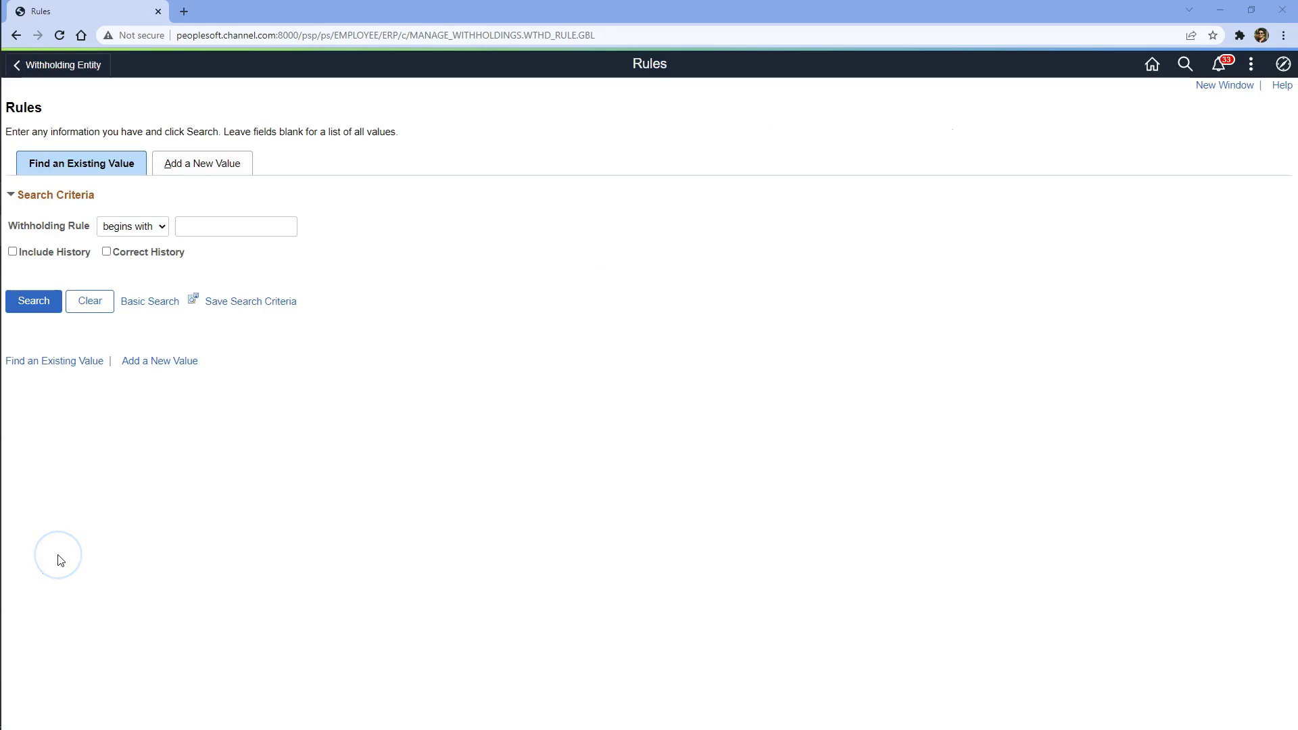
Step: List all withholding rules and open RULE0 to check its percent withheld
click(33, 301)
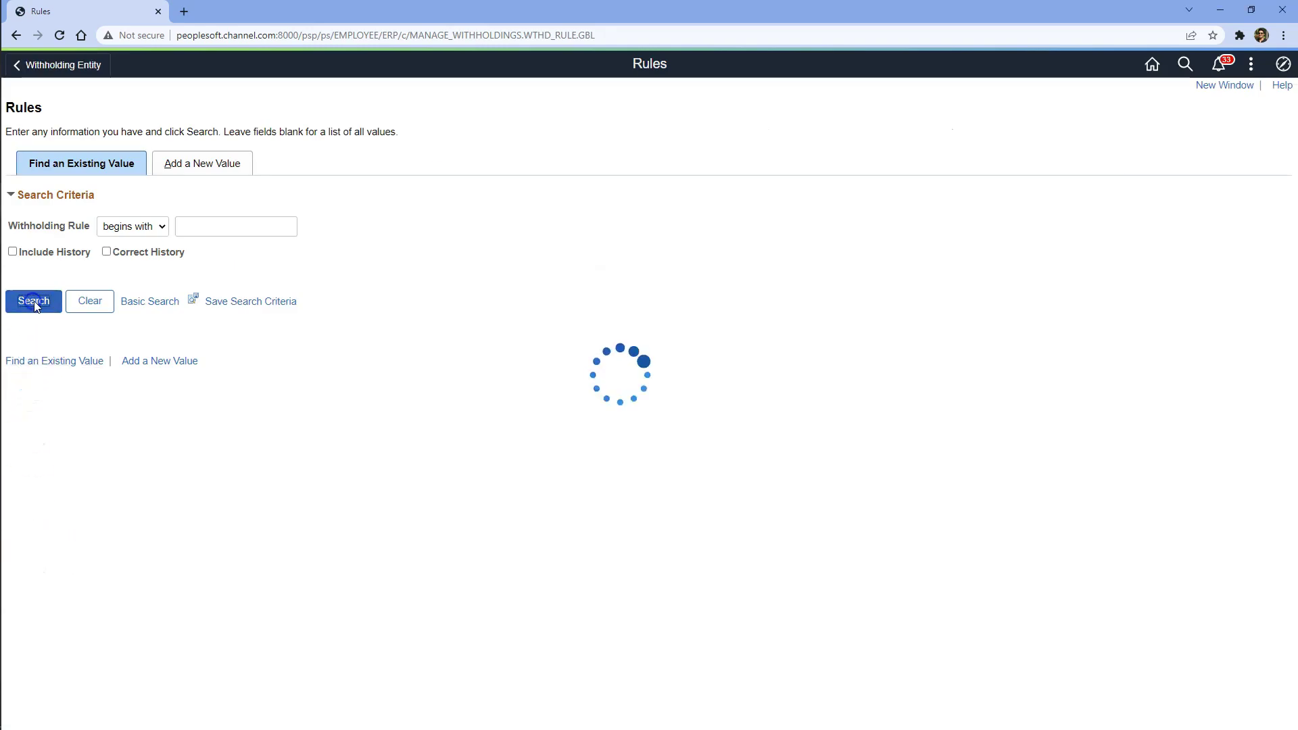
scroll(213, 506, down, 2)
scroll(213, 506, down, 7)
click(143, 554)
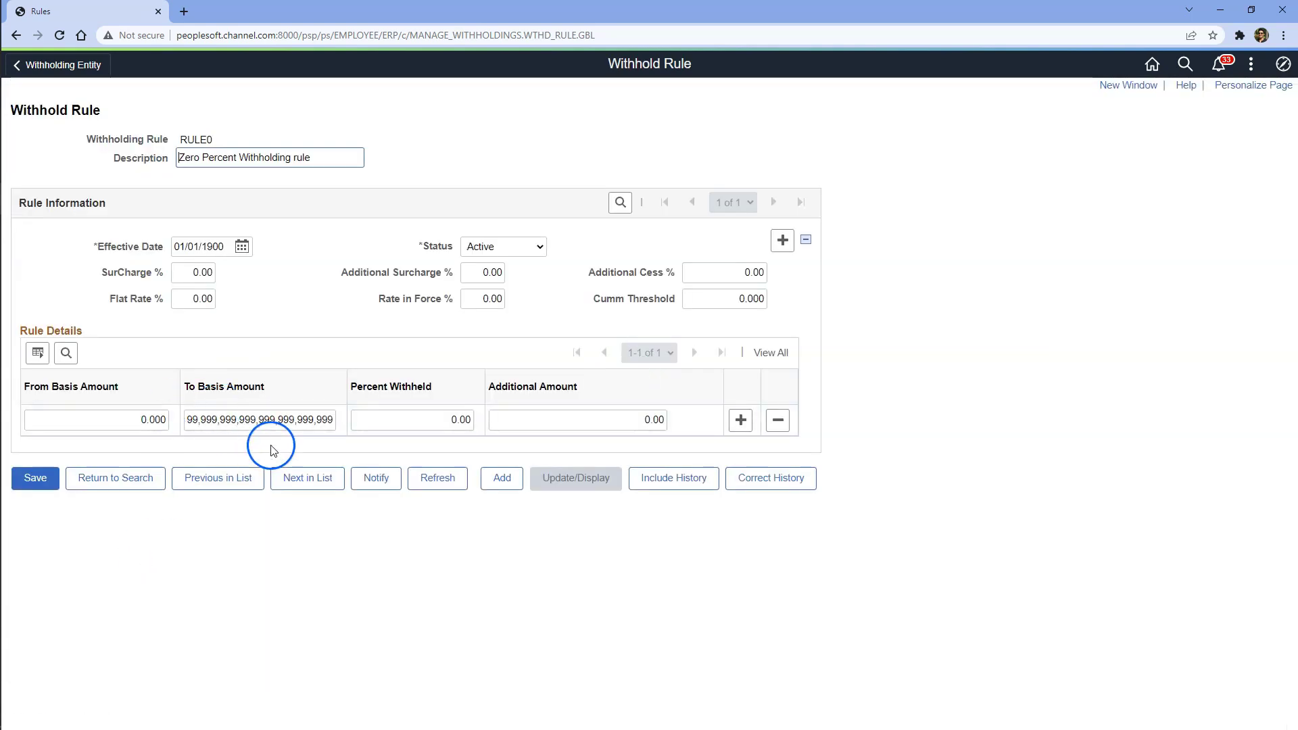
drag(368, 420, 479, 423)
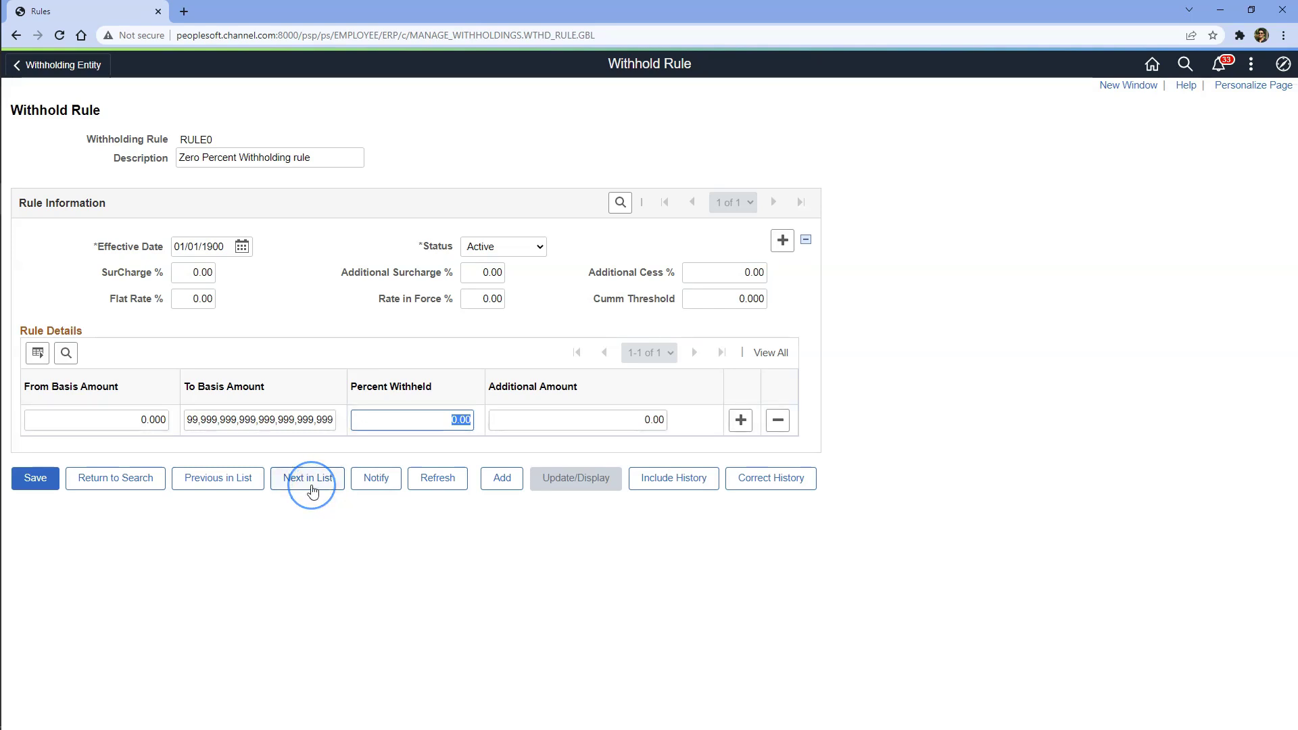
Step: Compare the percent withheld in RULE1 with that in RULE0, ending on RULE0
double_click(197, 139)
drag(388, 417, 494, 418)
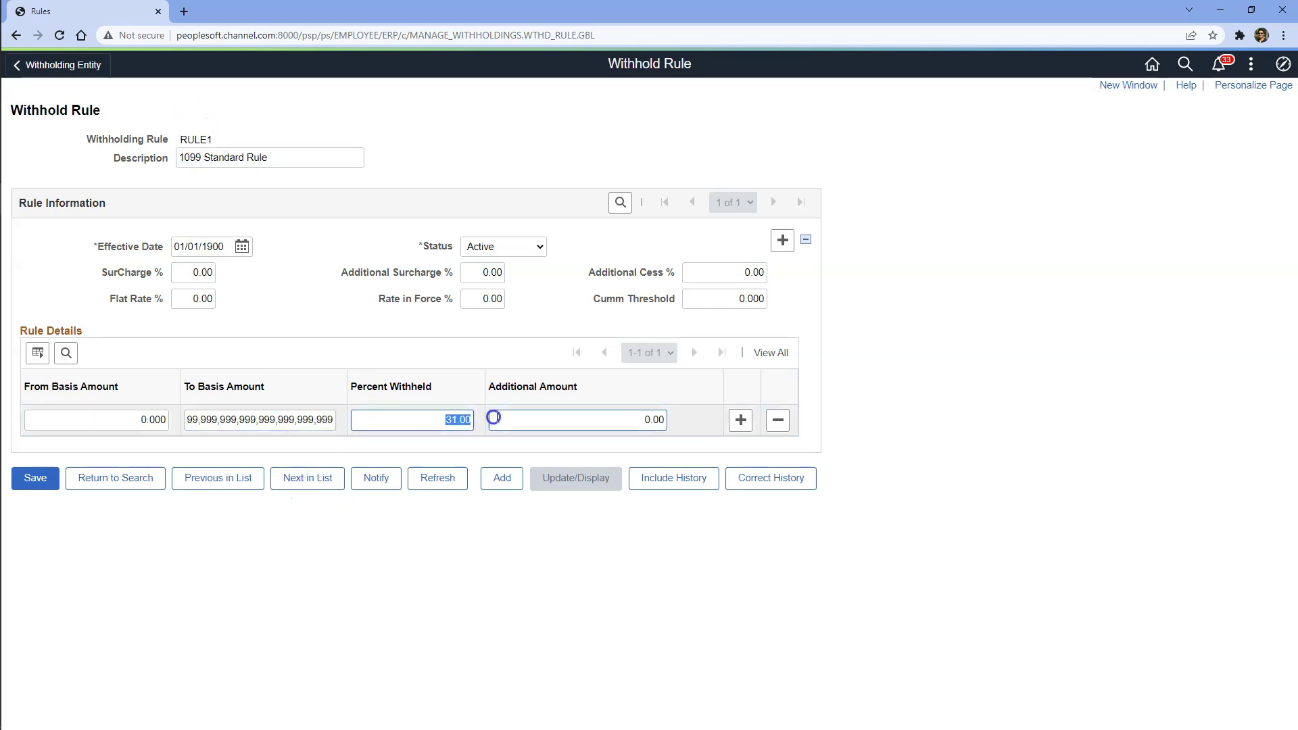
click(251, 481)
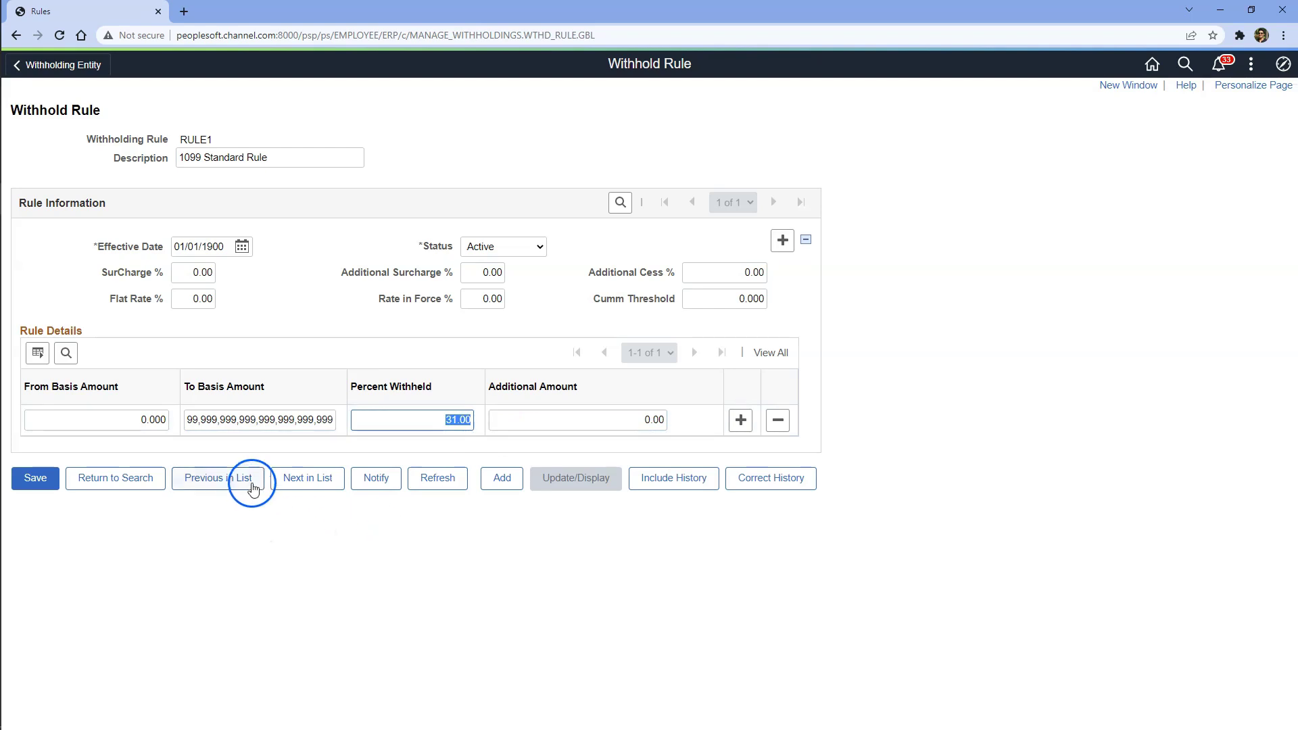
drag(405, 420, 500, 431)
double_click(454, 417)
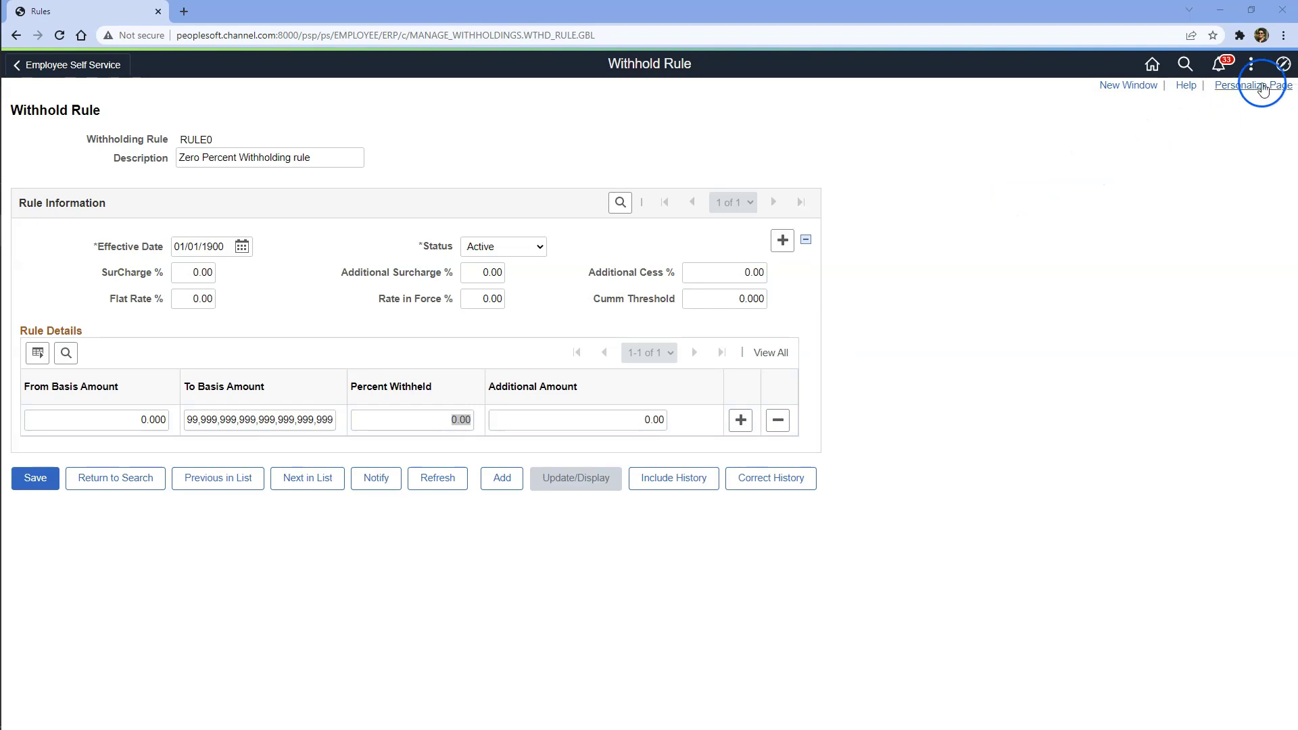
Step: Open the withholding Types and Classes setup page and list all withholding types
click(1284, 63)
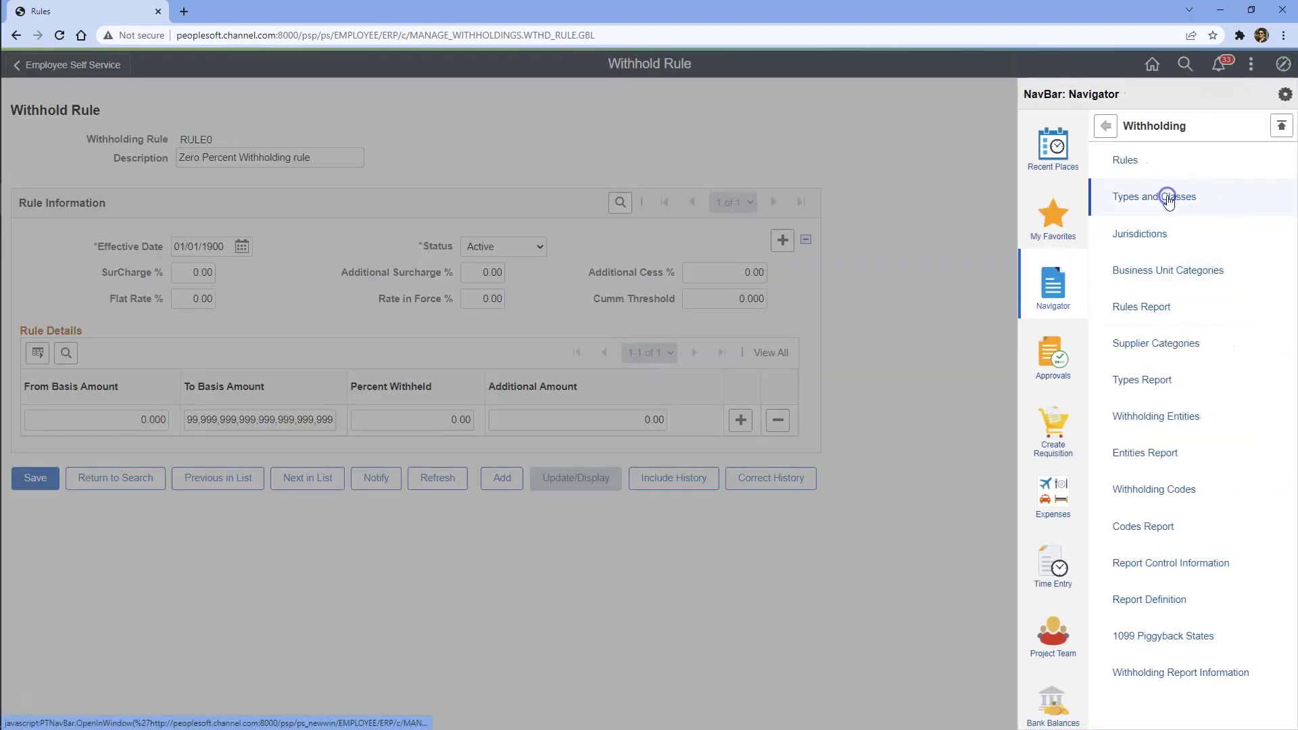
click(1168, 199)
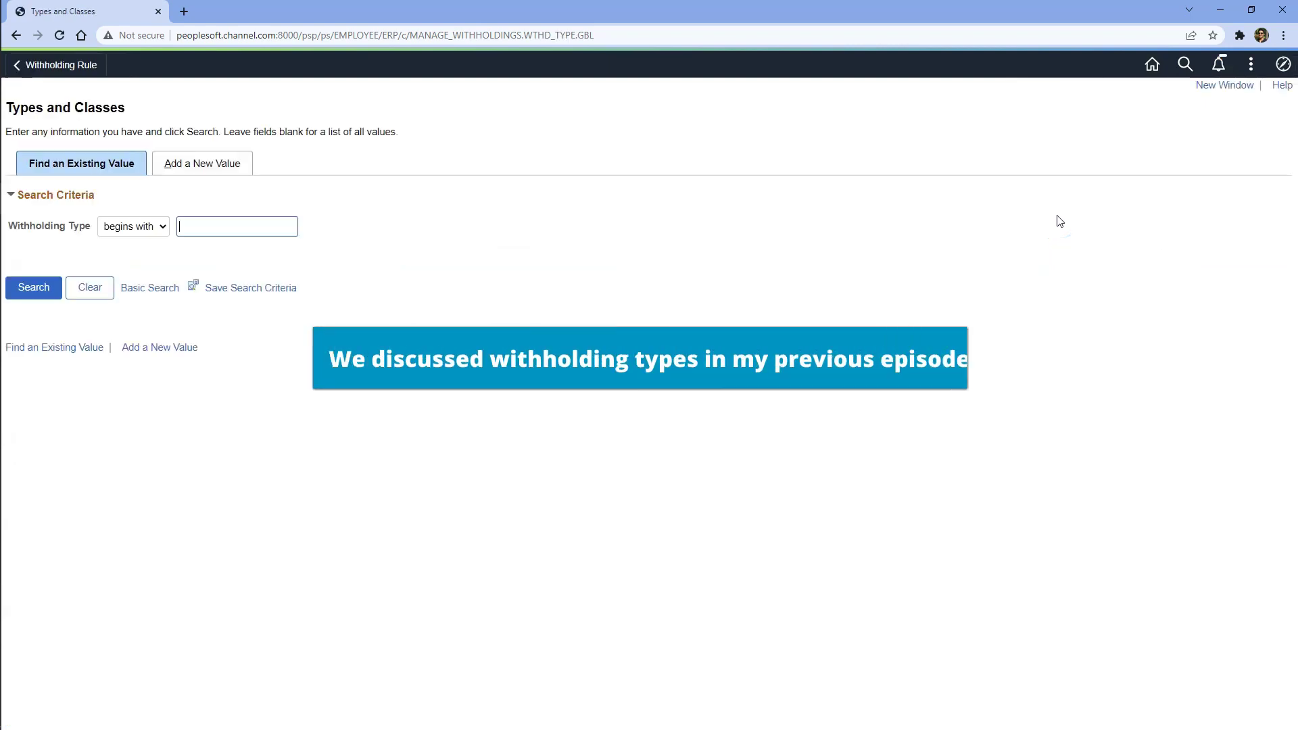
click(35, 284)
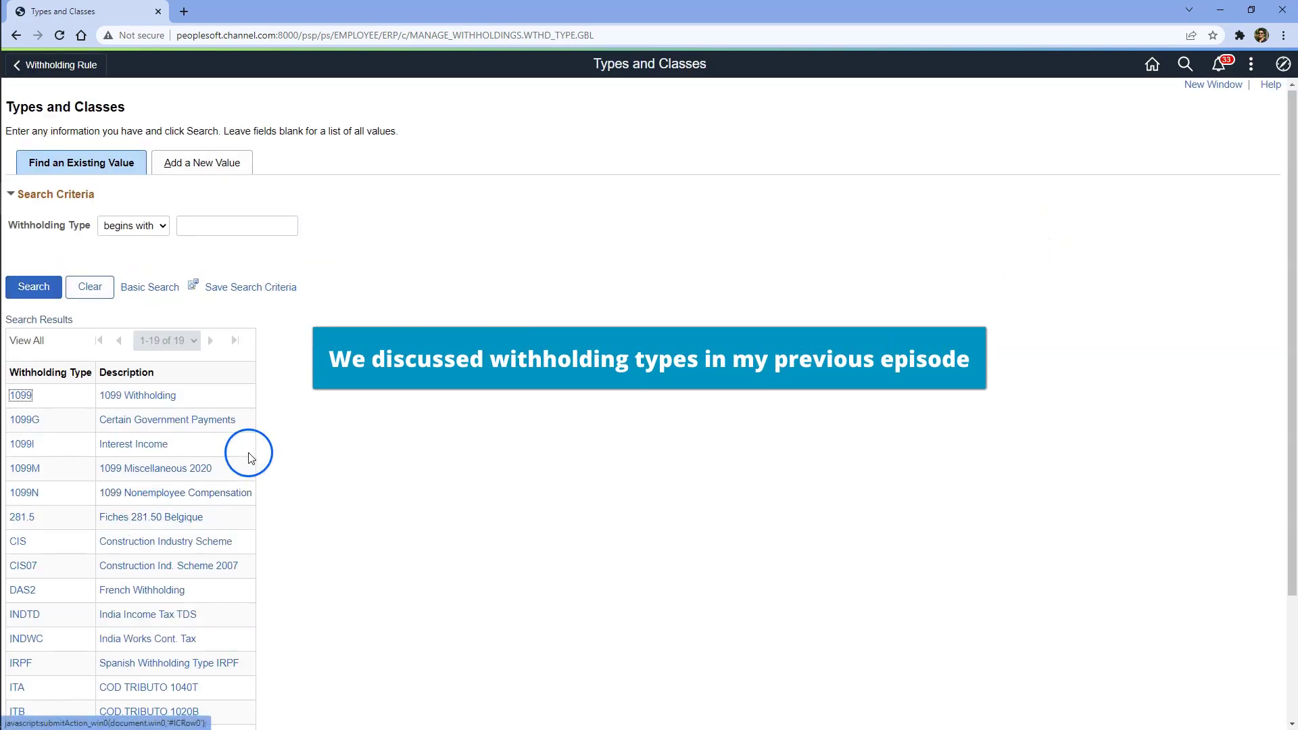
scroll(271, 457, down, 2)
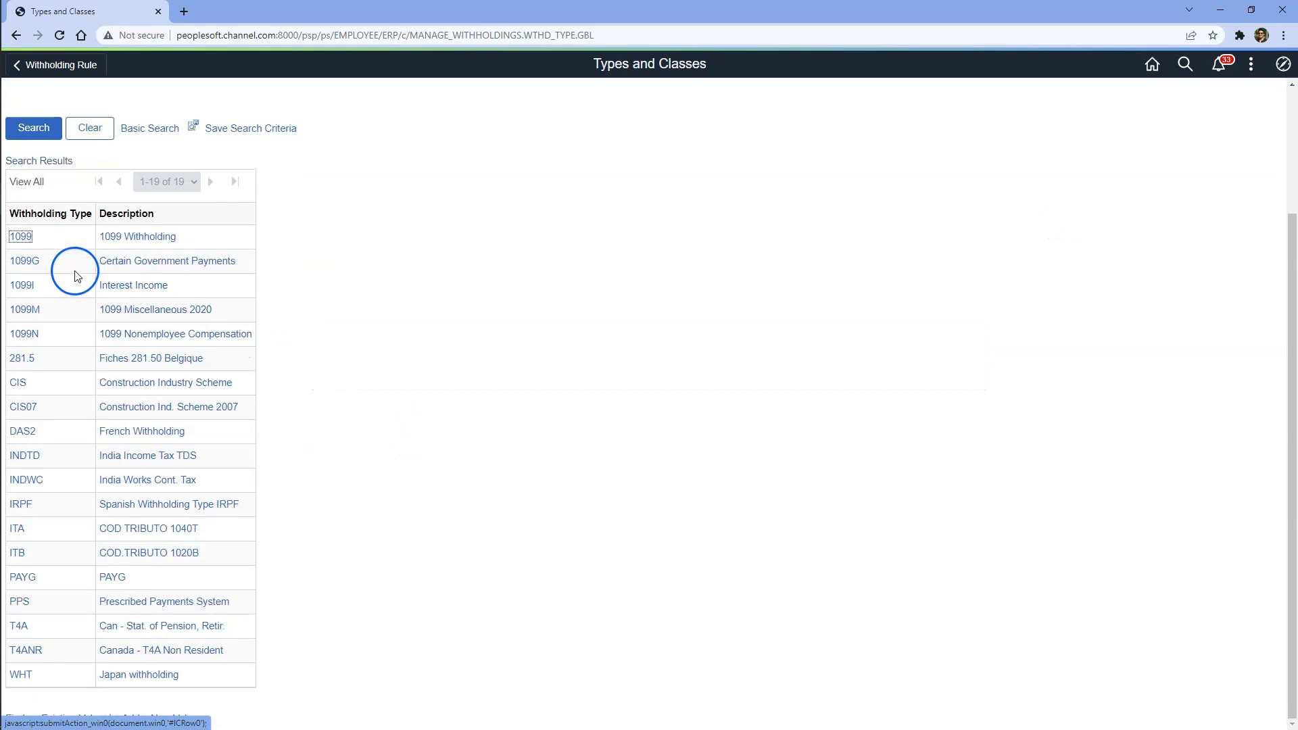
Step: Open the 1099 withholding type and review all its classes, including class 07 Non-Employee Compensation
click(21, 238)
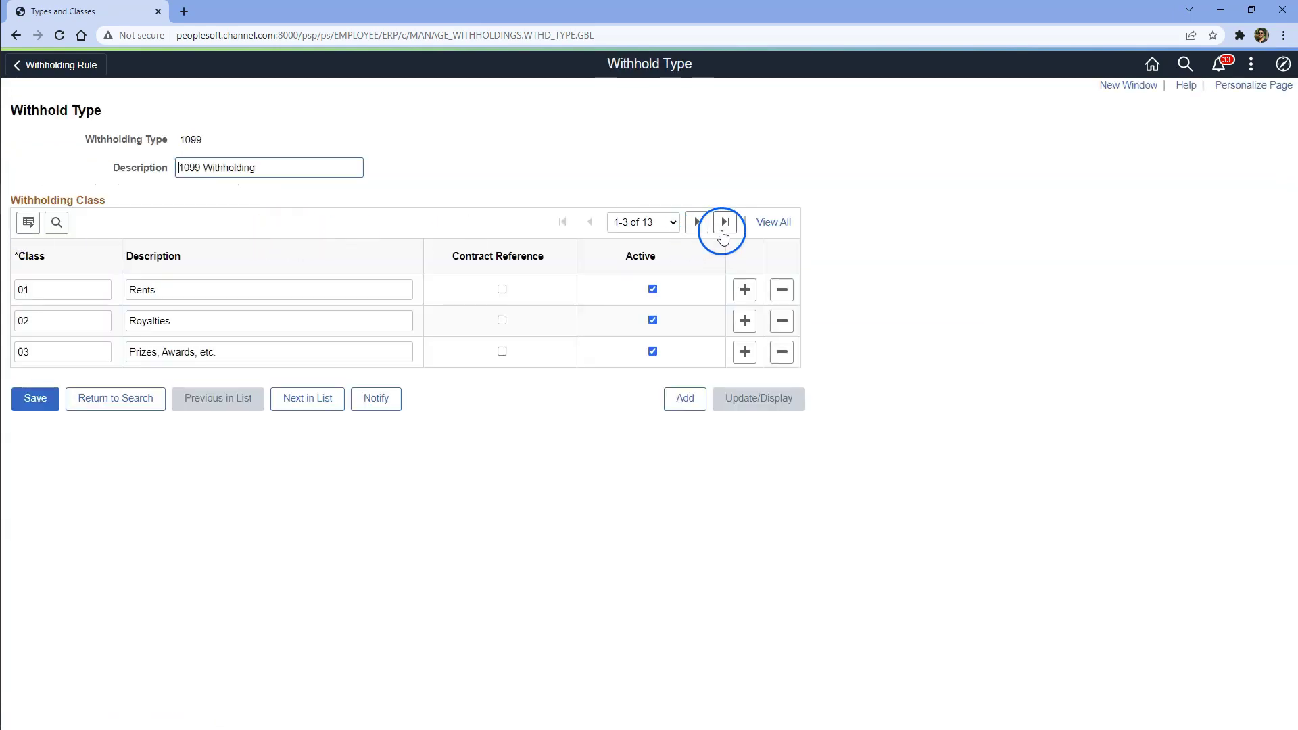
click(774, 222)
double_click(190, 138)
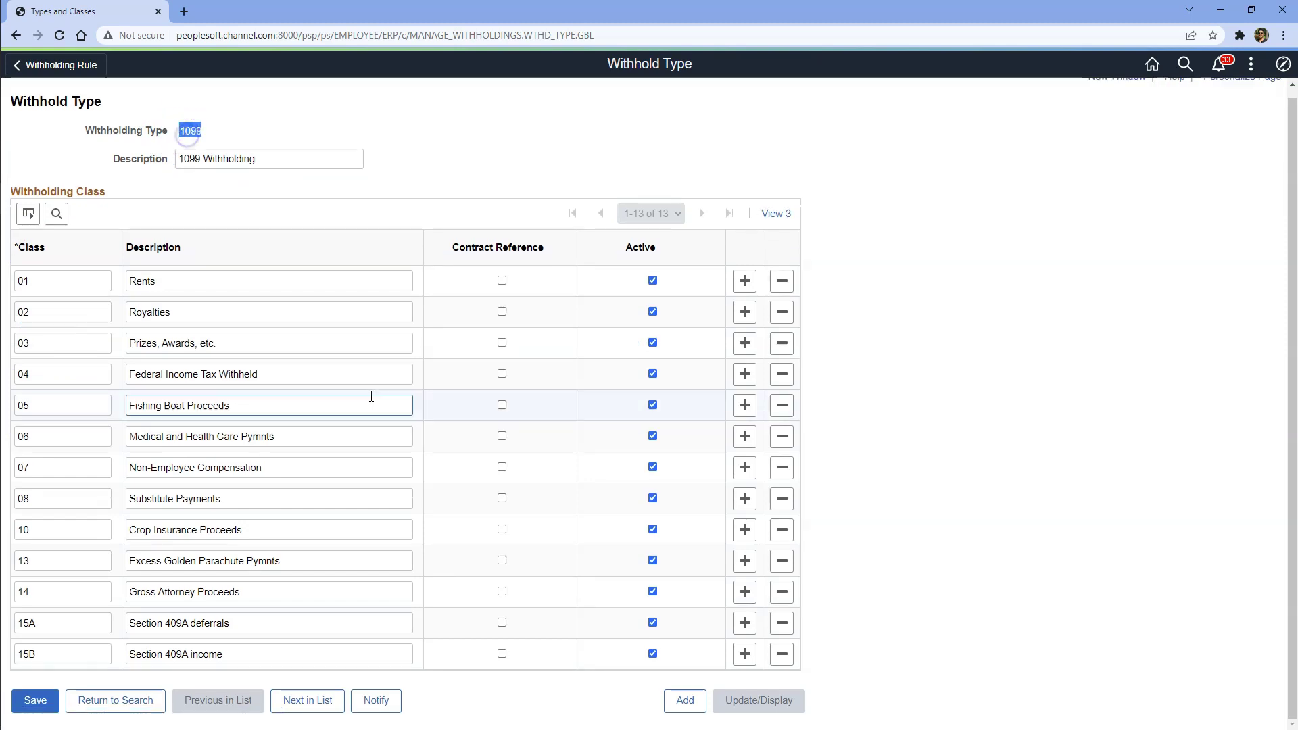
drag(297, 468, 79, 463)
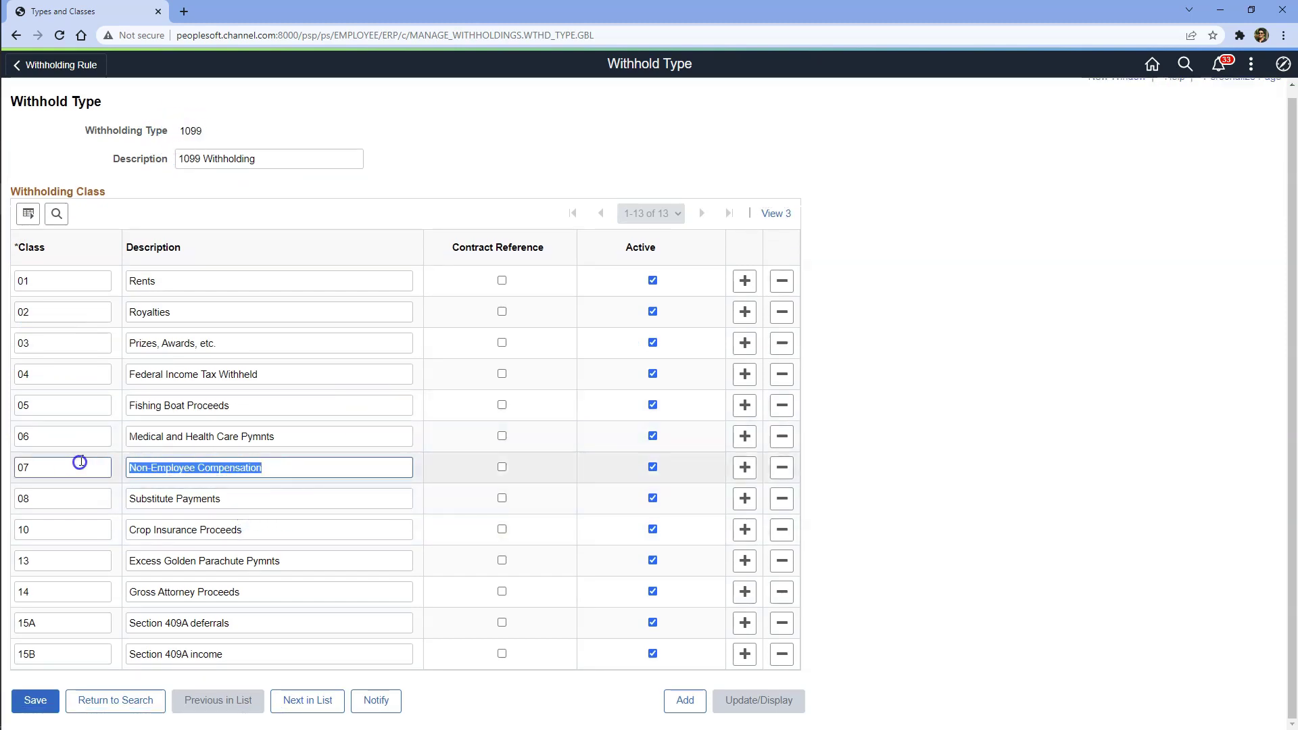
double_click(190, 131)
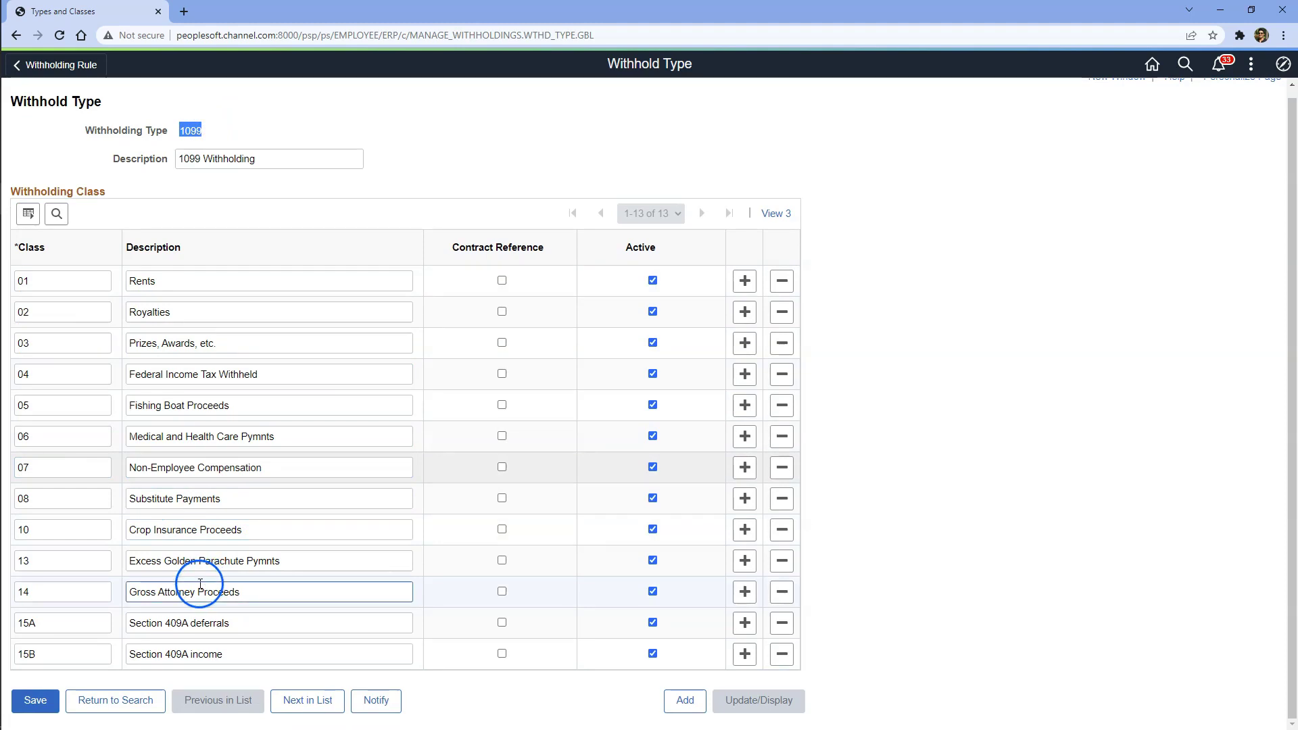
Step: Return to the withholding type list, open 1099N and examine its class 01 Nonemployee Compensation
click(88, 702)
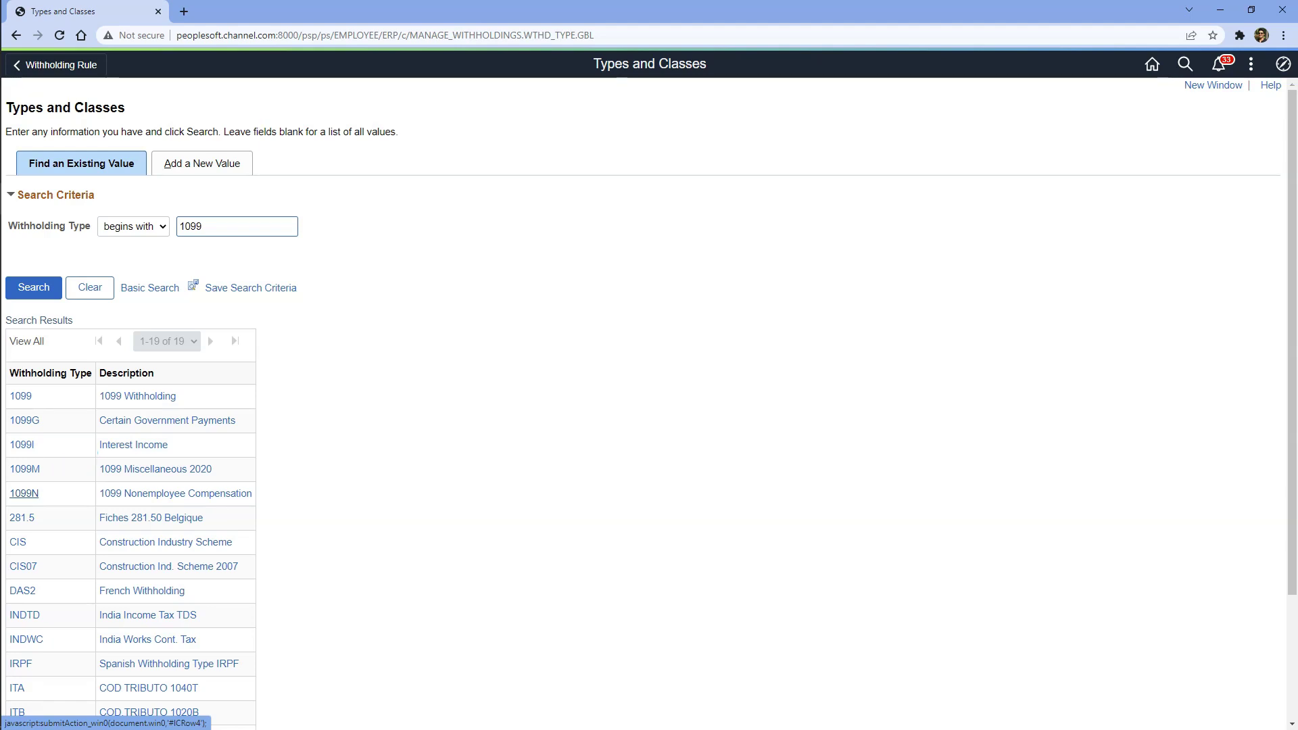
click(27, 497)
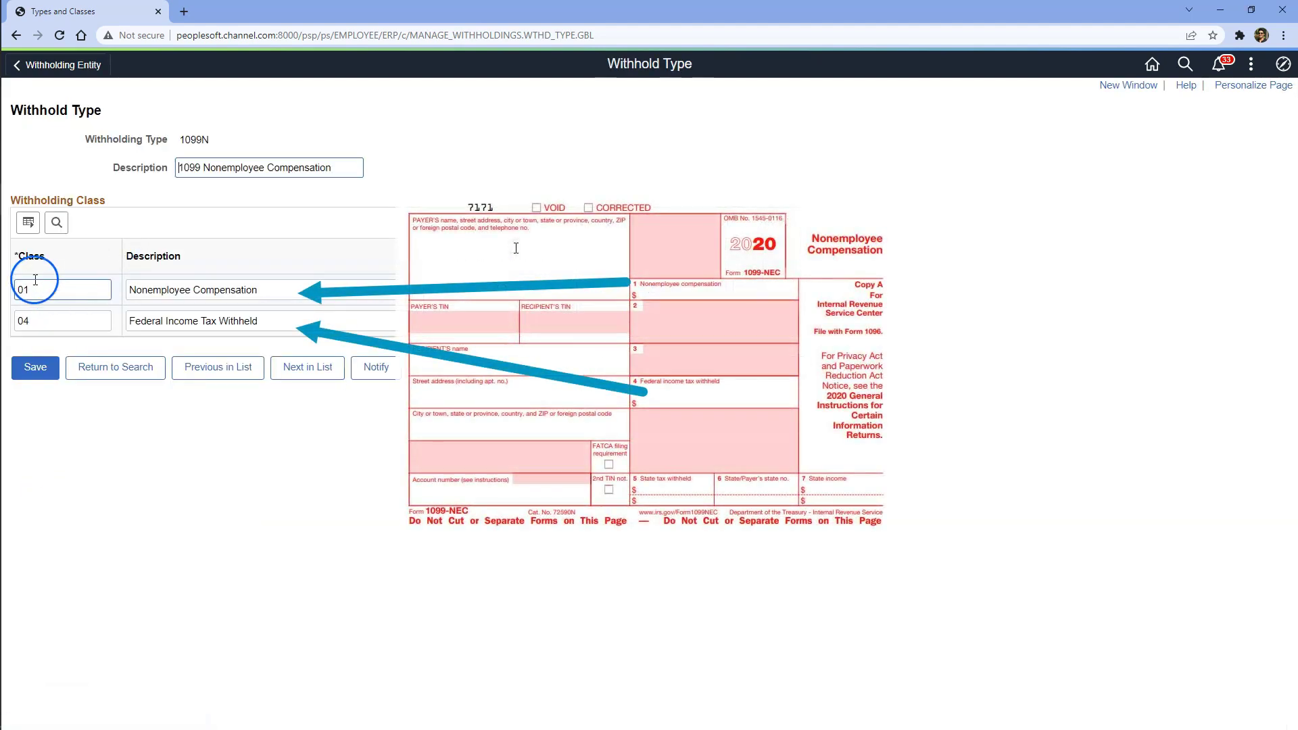
drag(289, 289, 127, 289)
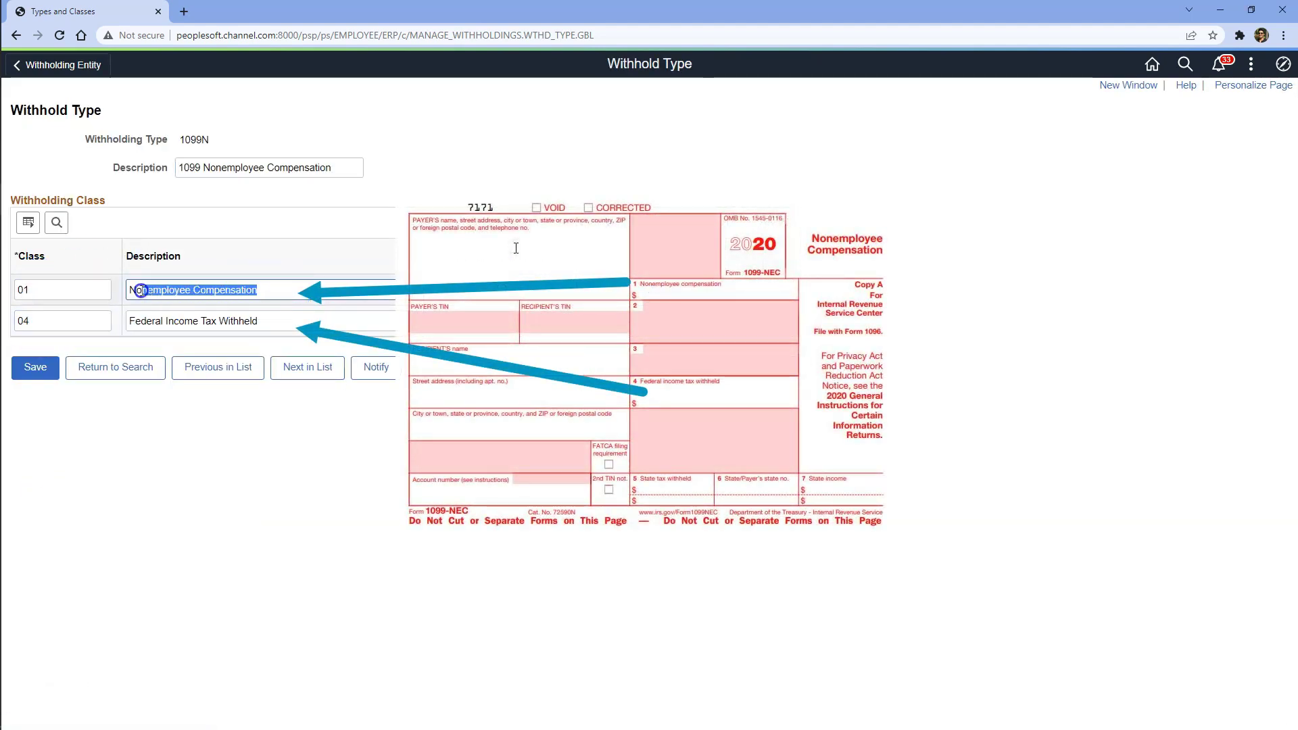
click(67, 294)
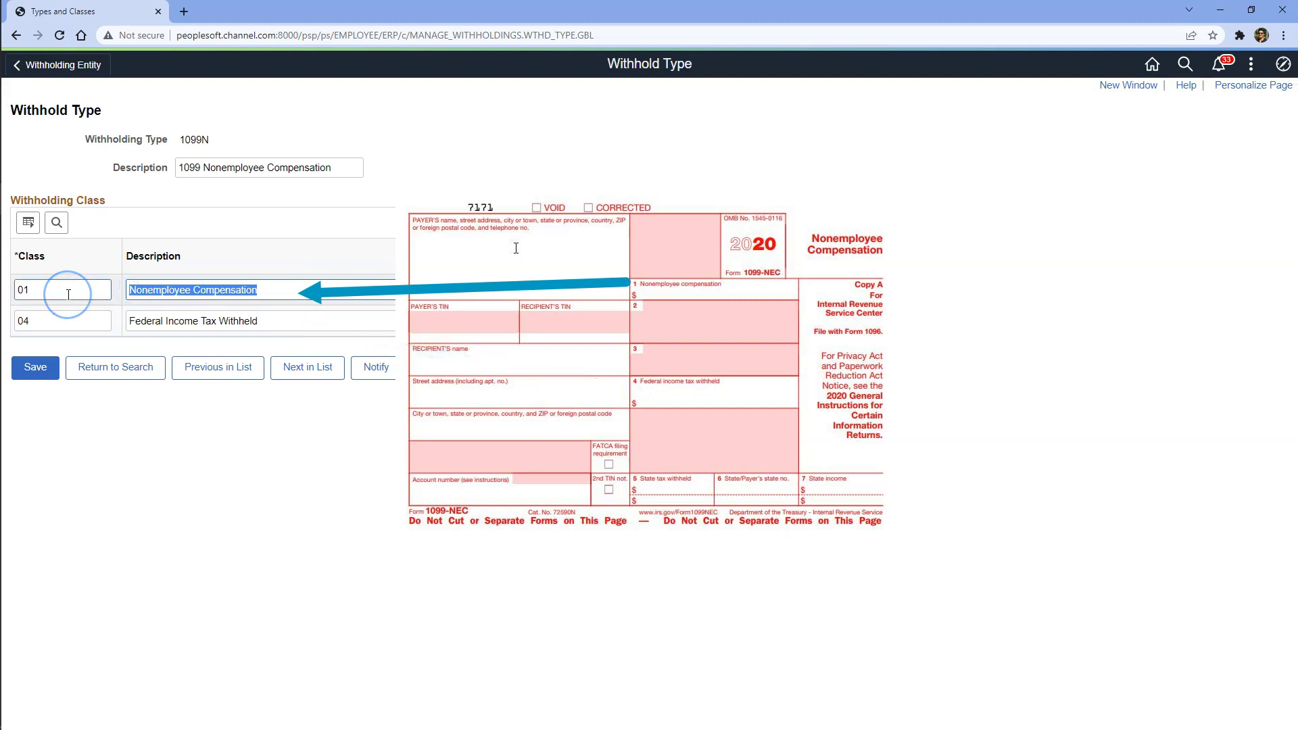
double_click(192, 139)
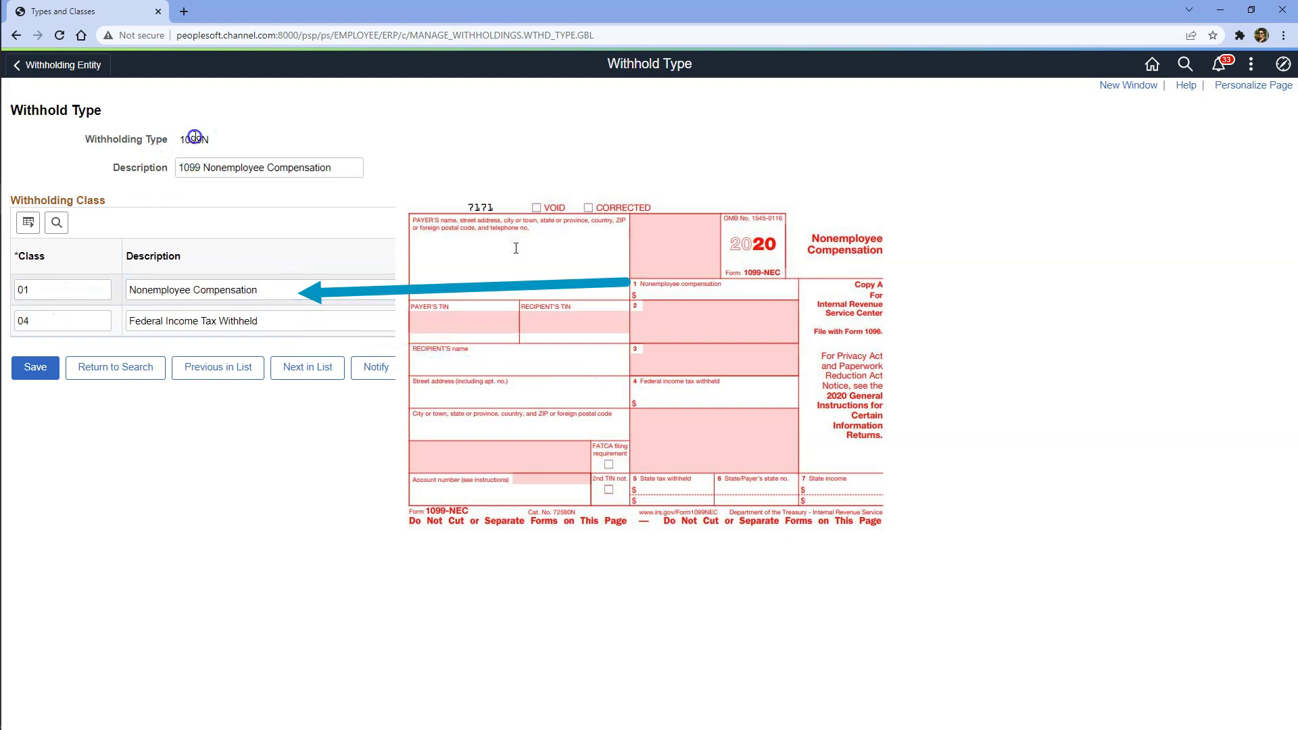
click(107, 292)
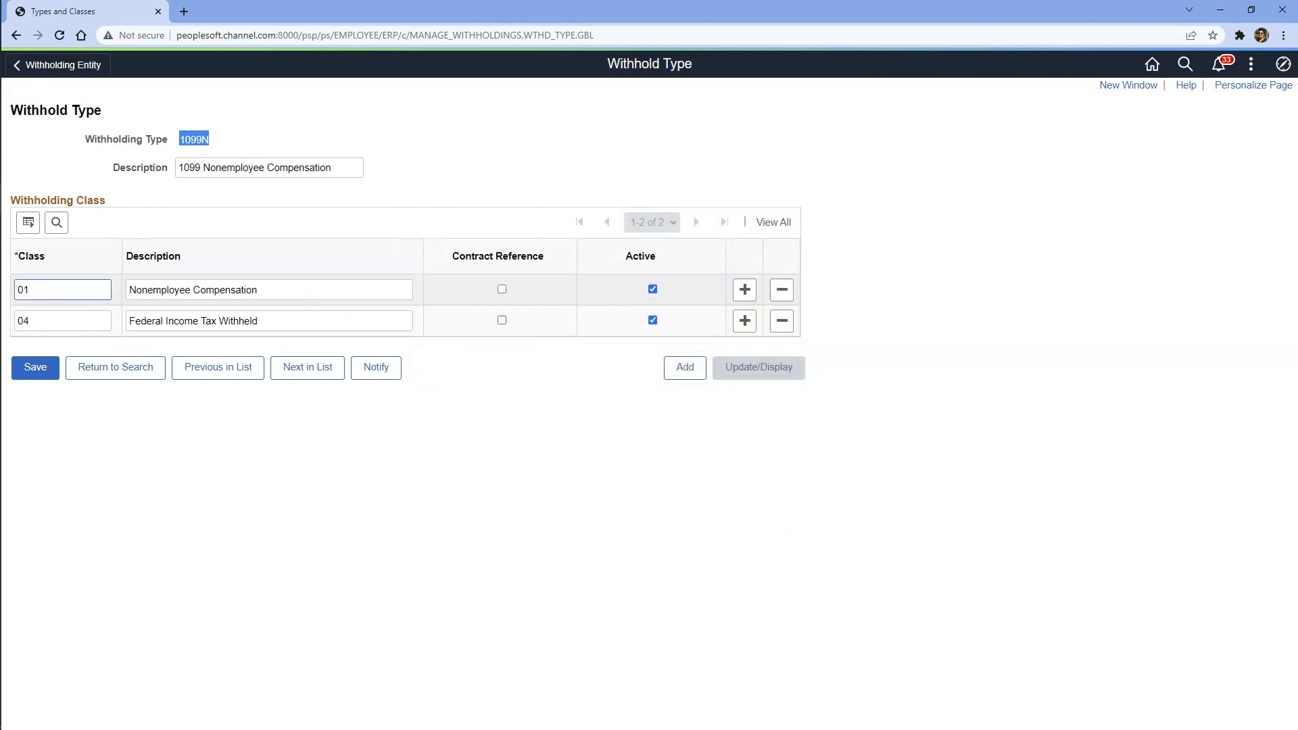
Step: Open the 1099M withholding type from the search results and review all its classes, starting with 01 Rents and 02 Royalties
click(116, 368)
click(144, 492)
click(24, 470)
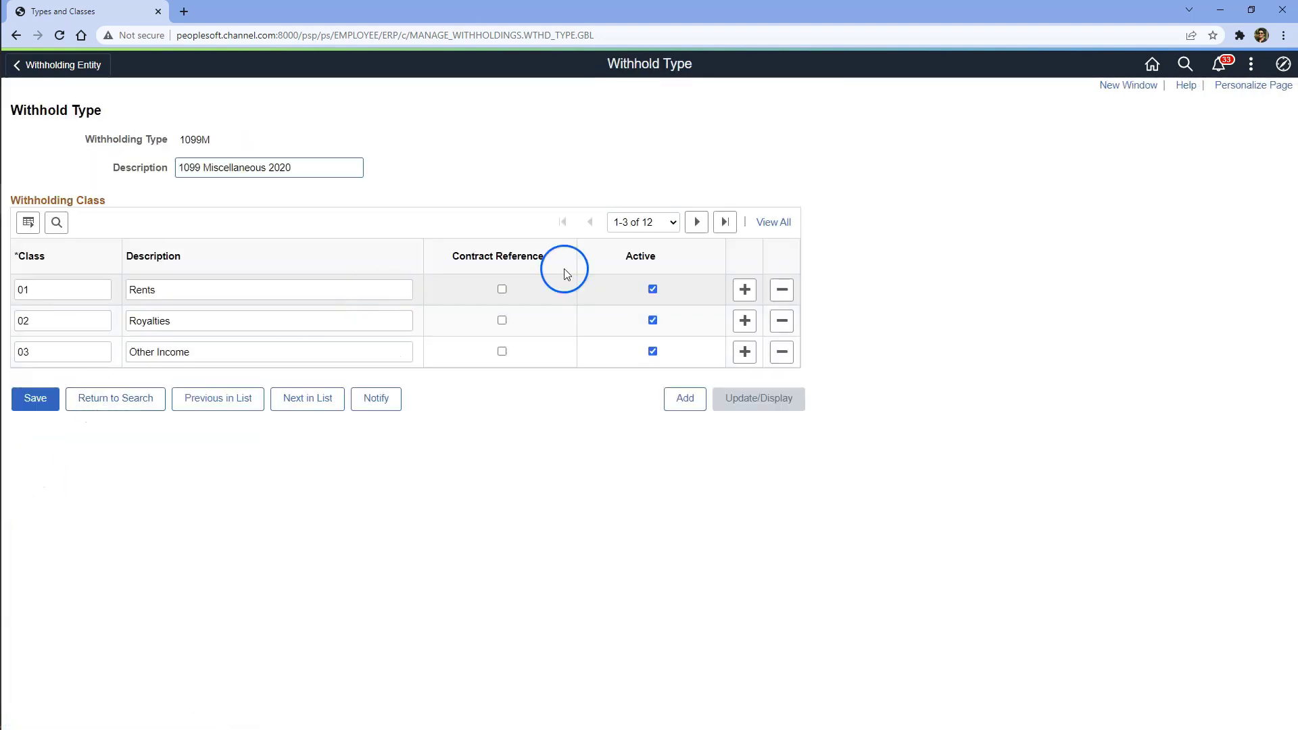
click(773, 221)
drag(195, 293, 95, 287)
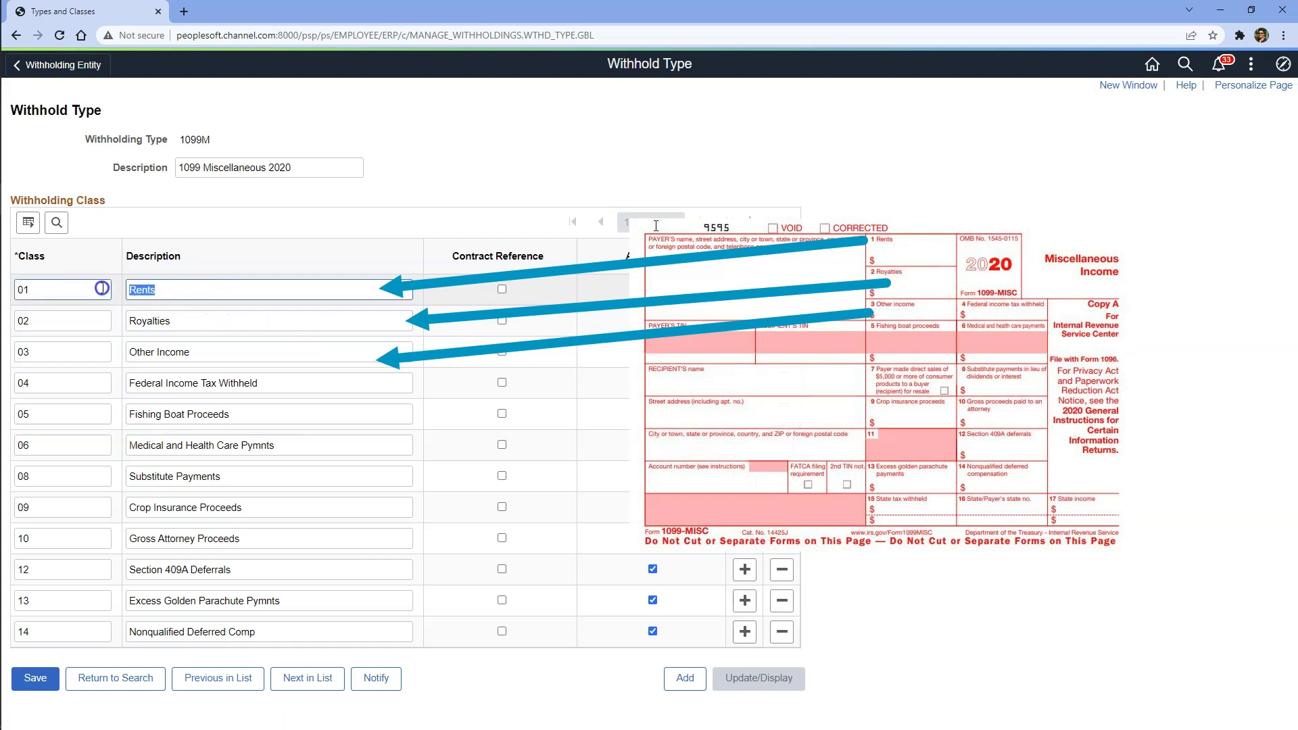
drag(196, 290, 100, 285)
click(63, 289)
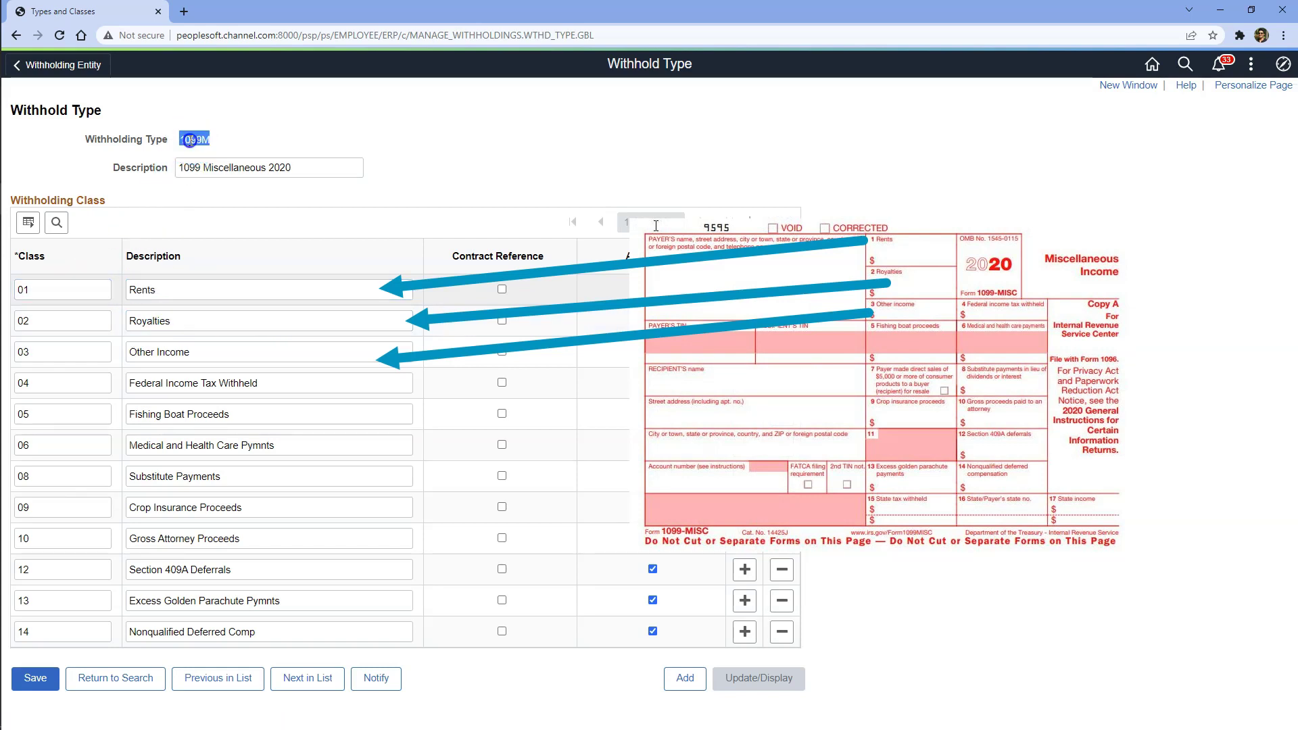
click(89, 290)
click(158, 329)
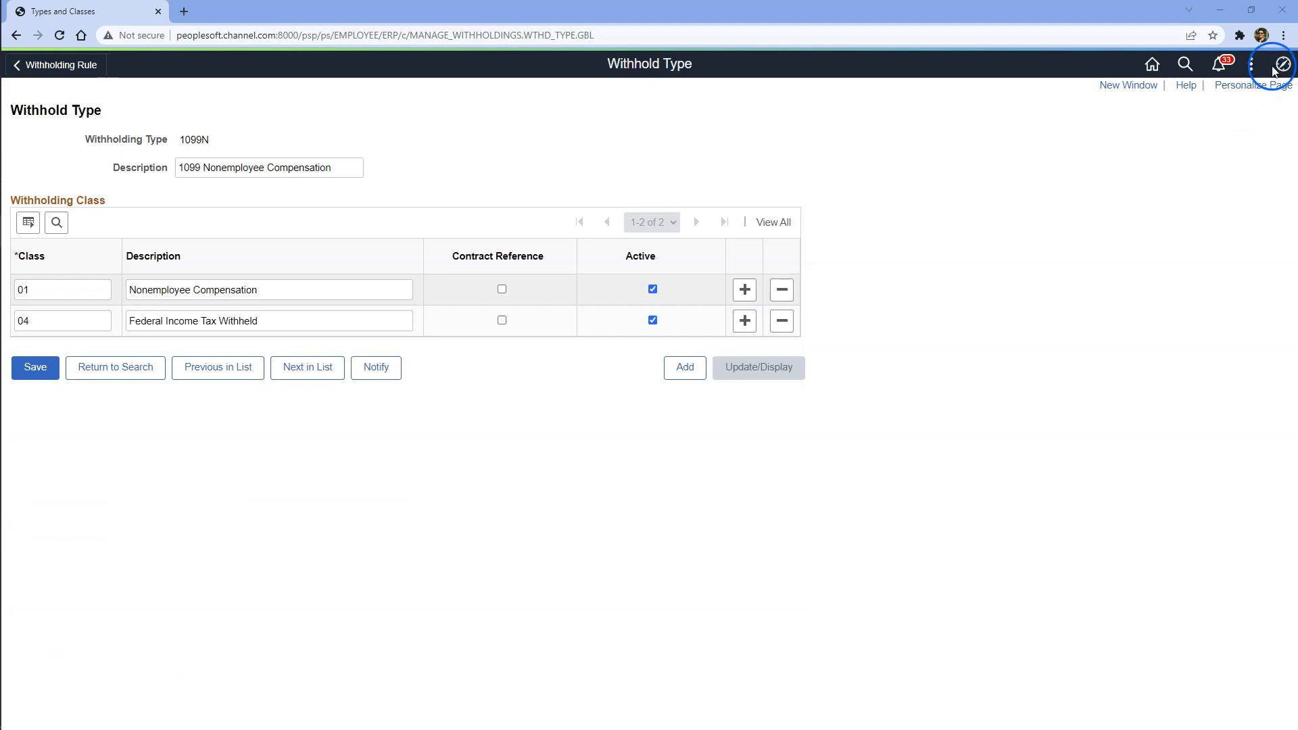
Step: Open the Withholding Entities setup page, list all entities and open the IRS entity
click(1282, 64)
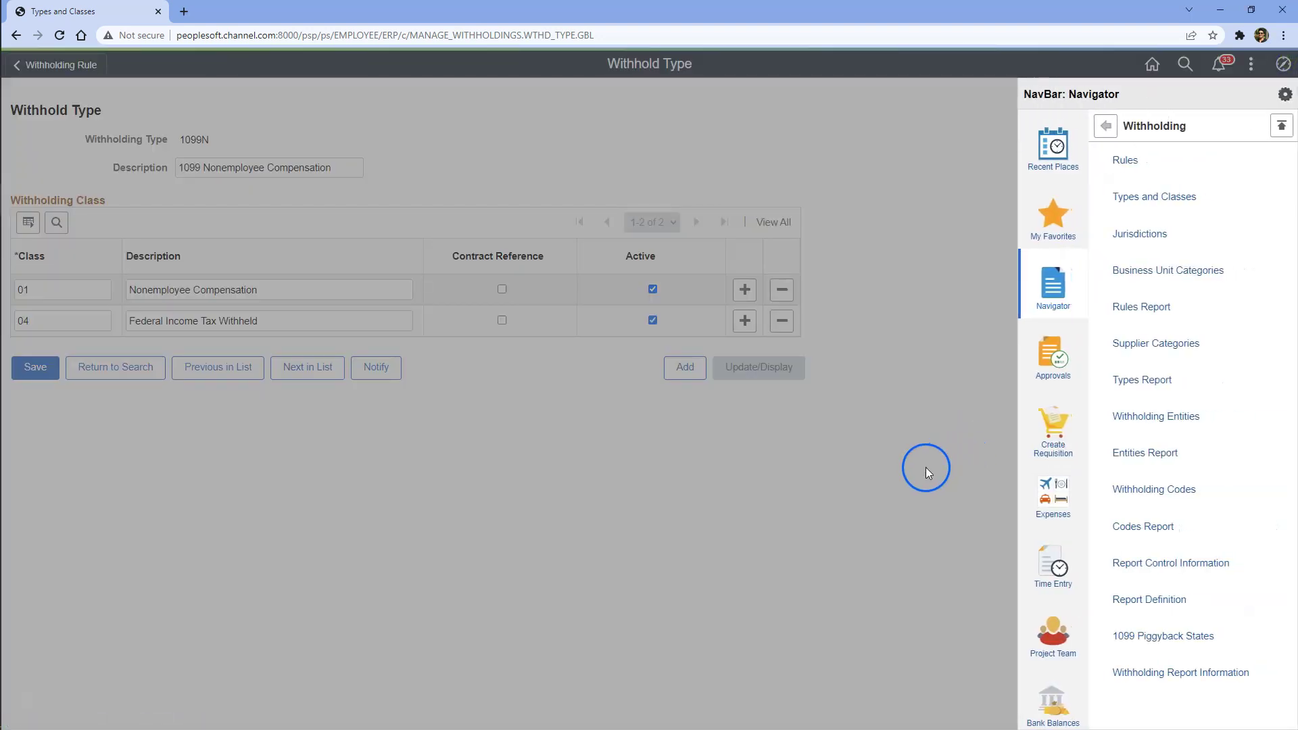
click(1164, 421)
click(29, 306)
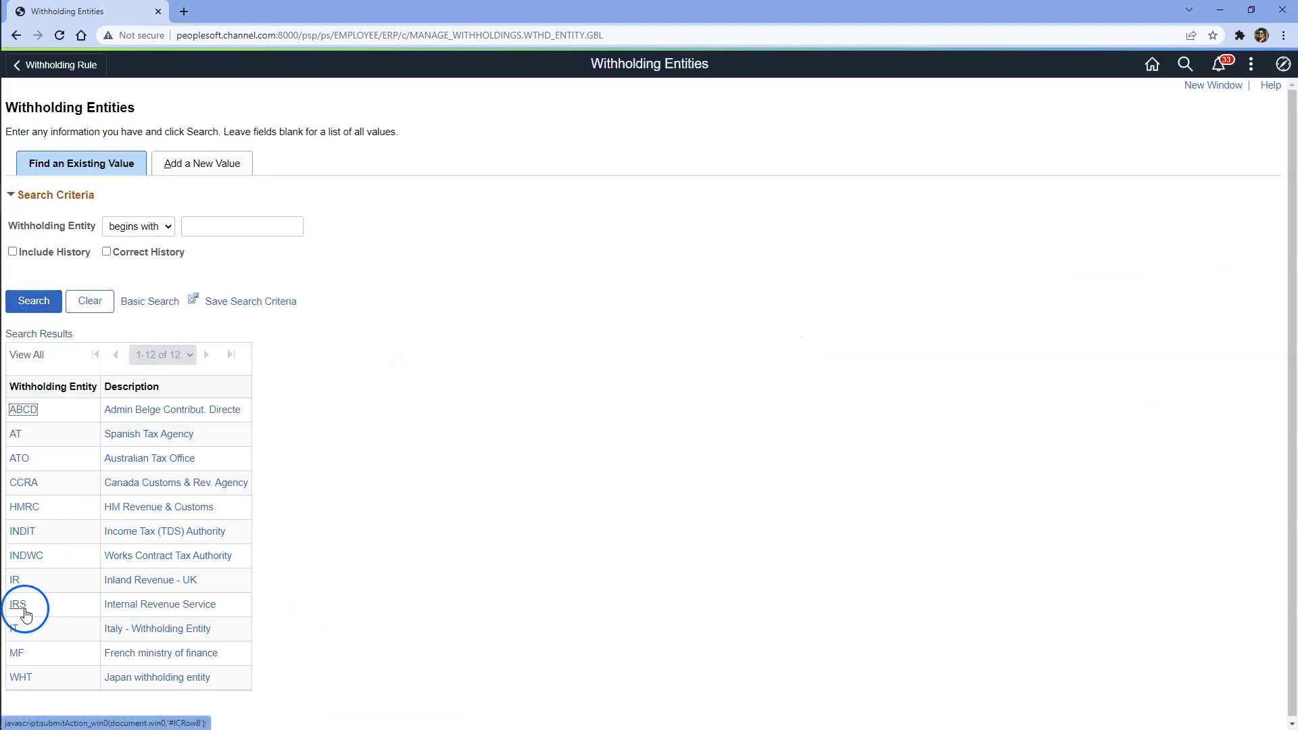
click(18, 607)
scroll(397, 536, down, 2)
scroll(120, 448, up, 2)
double_click(183, 142)
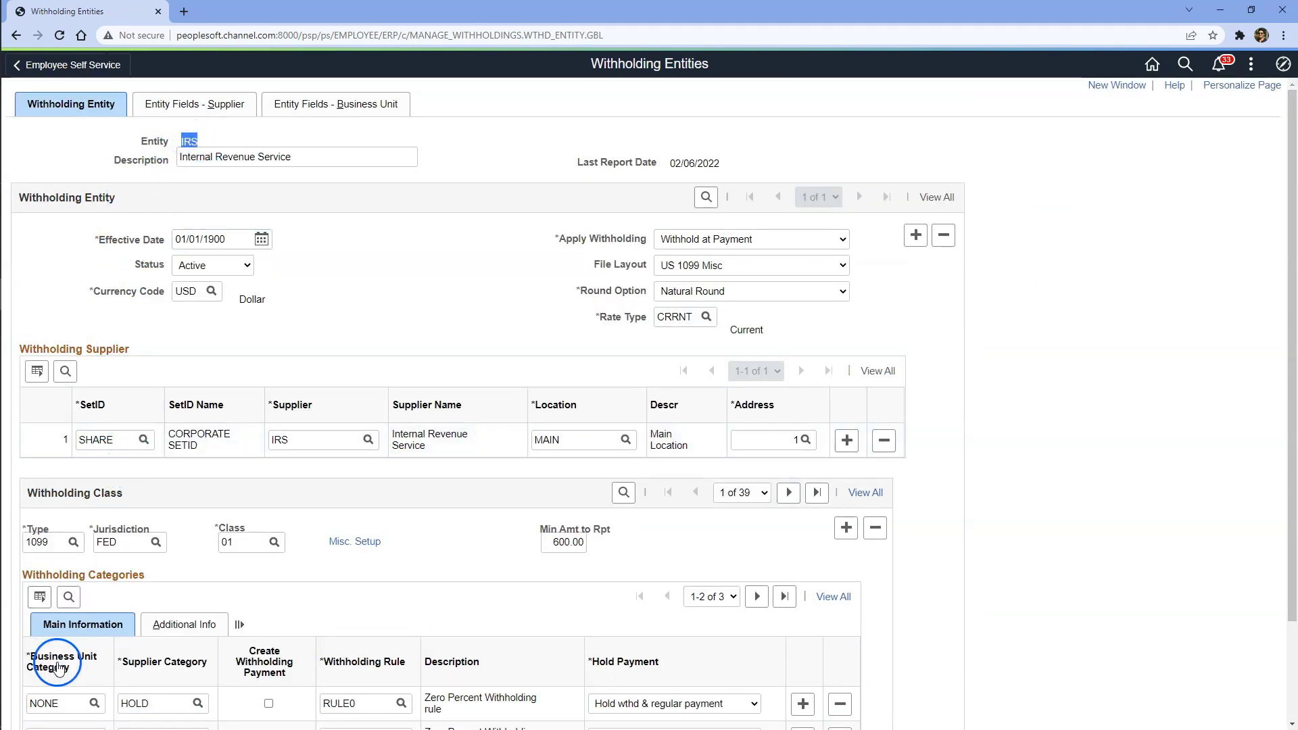
Step: Show all withholding classes of the IRS entity and locate the 1099N type with class 01
double_click(35, 542)
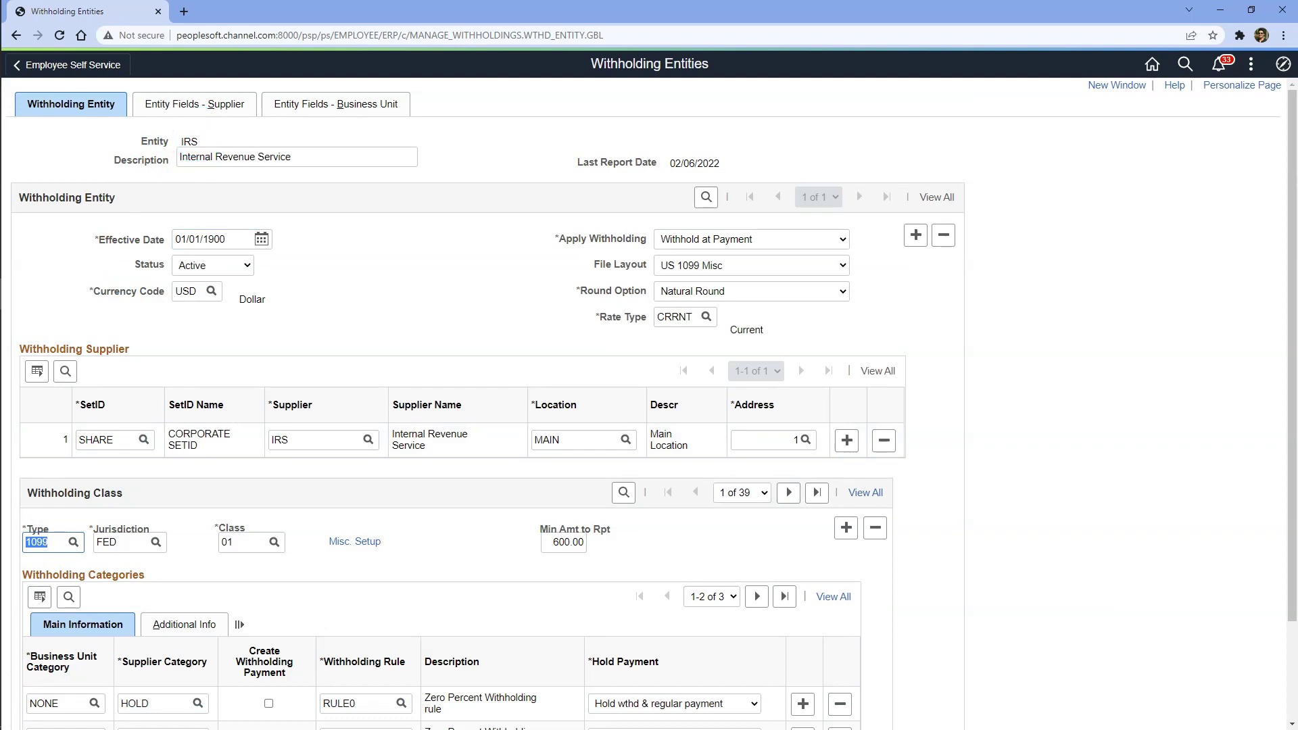
click(864, 493)
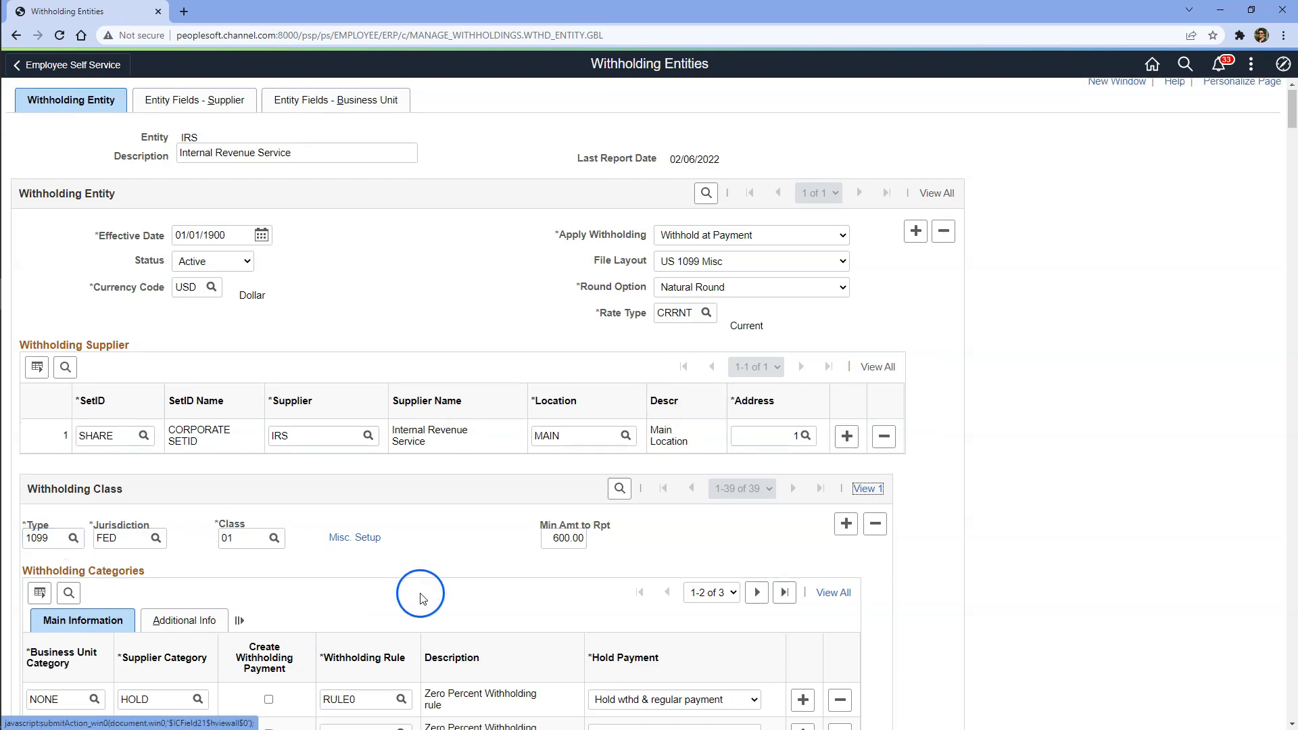
scroll(420, 675, down, 10)
scroll(417, 593, down, 20)
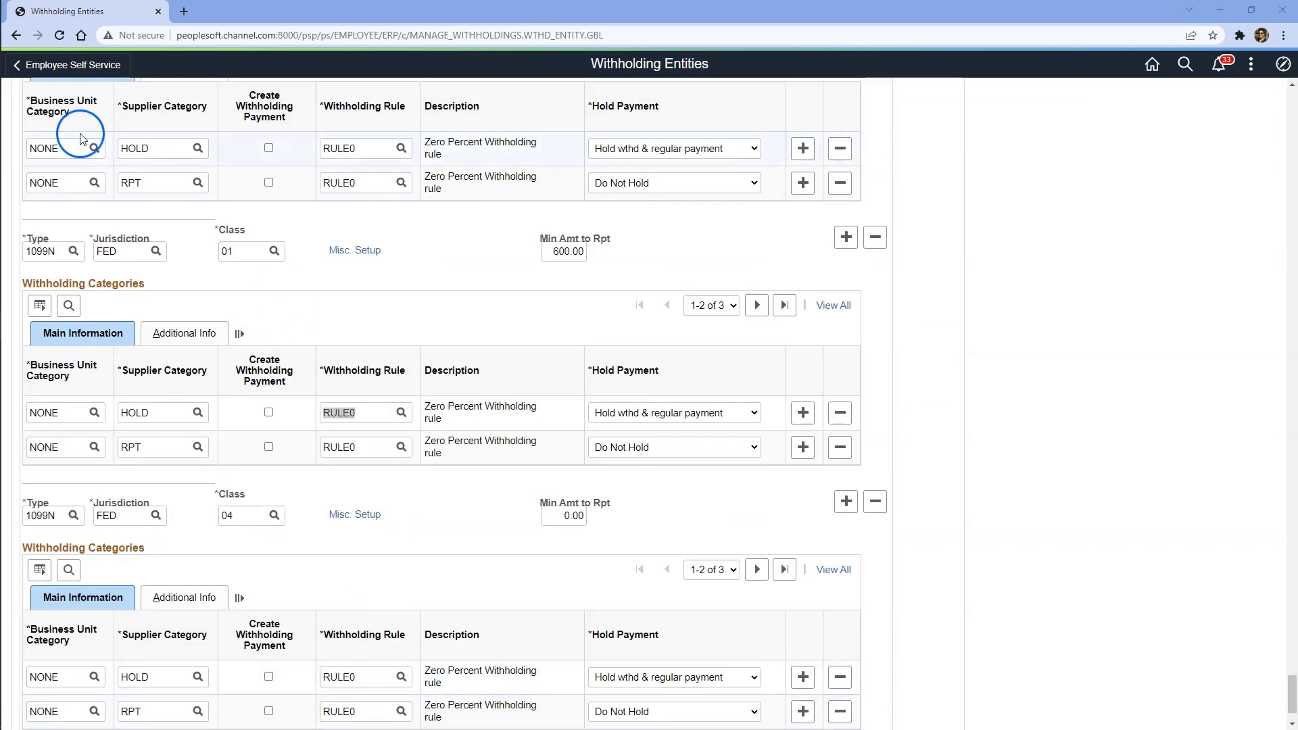
click(46, 253)
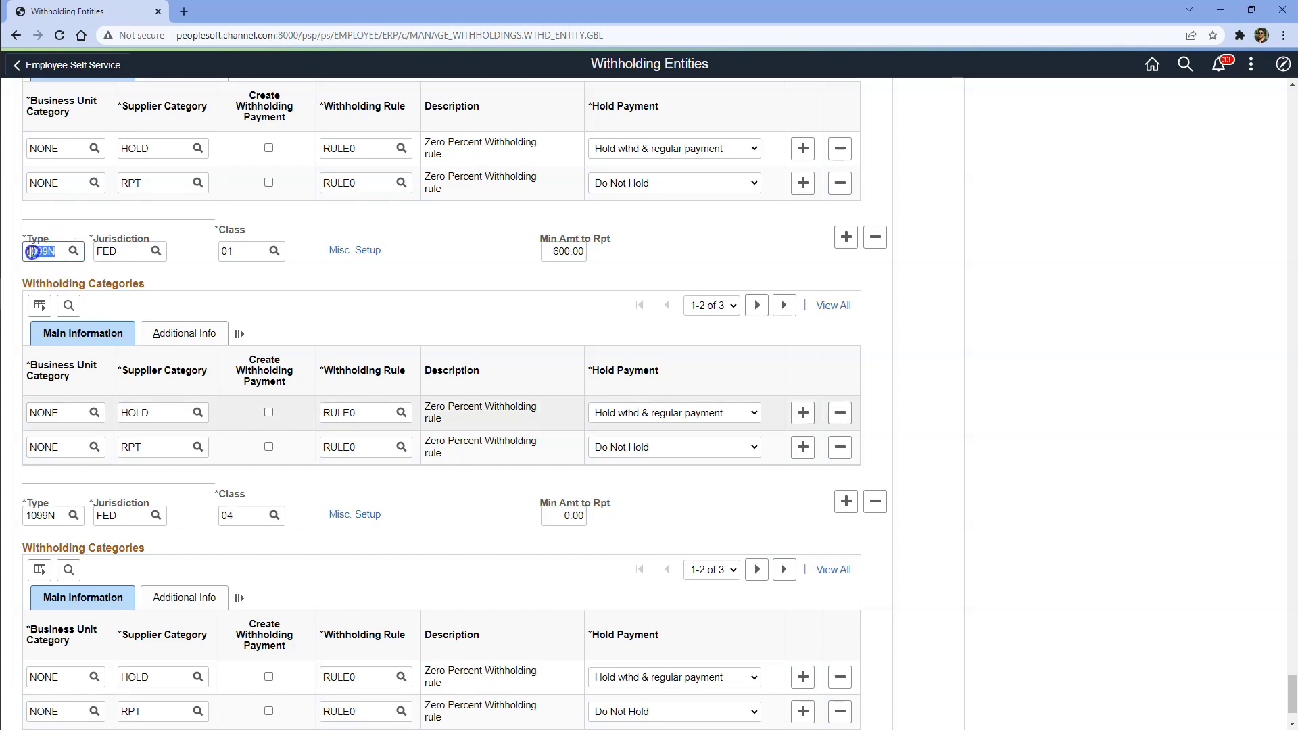
Step: Examine the IRS entity's 1099N class 01 entry: type, class, jurisdiction, withholding rule and business unit category
double_click(56, 254)
key(Tab)
key(Tab)
key(Tab)
key(Tab)
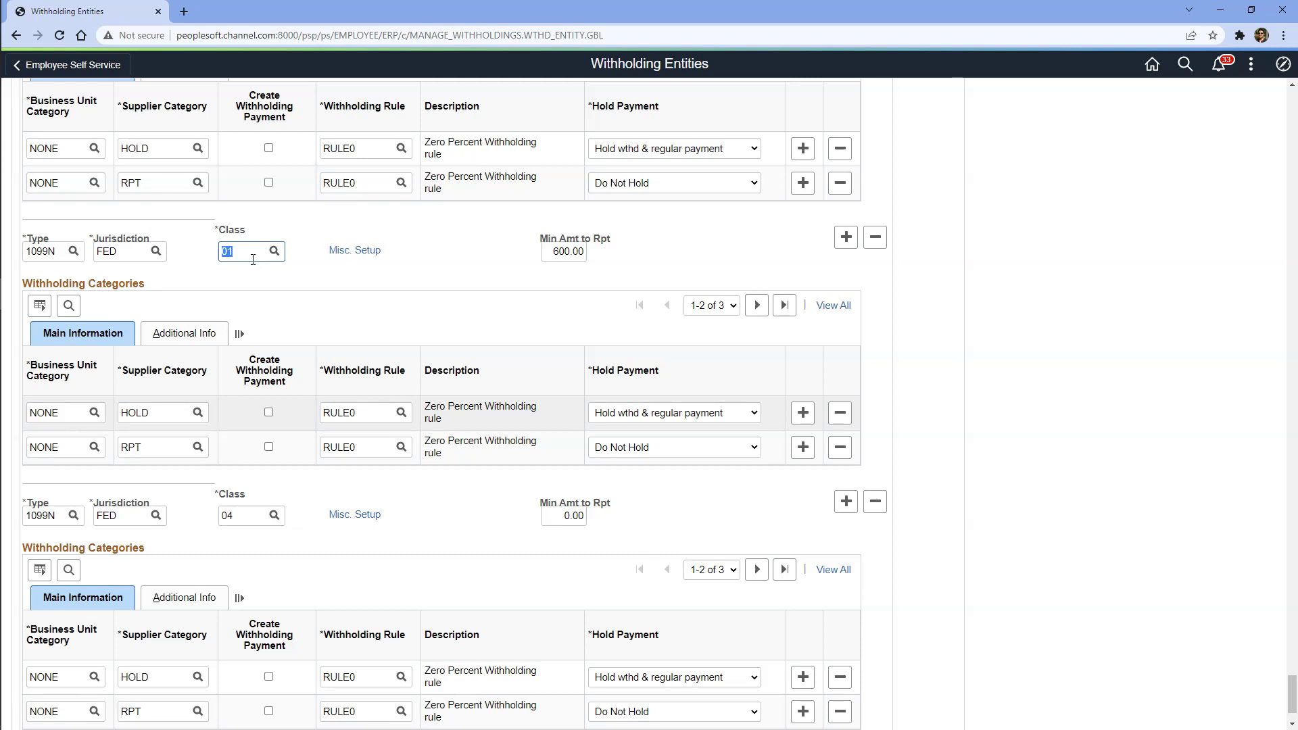
double_click(37, 251)
double_click(365, 417)
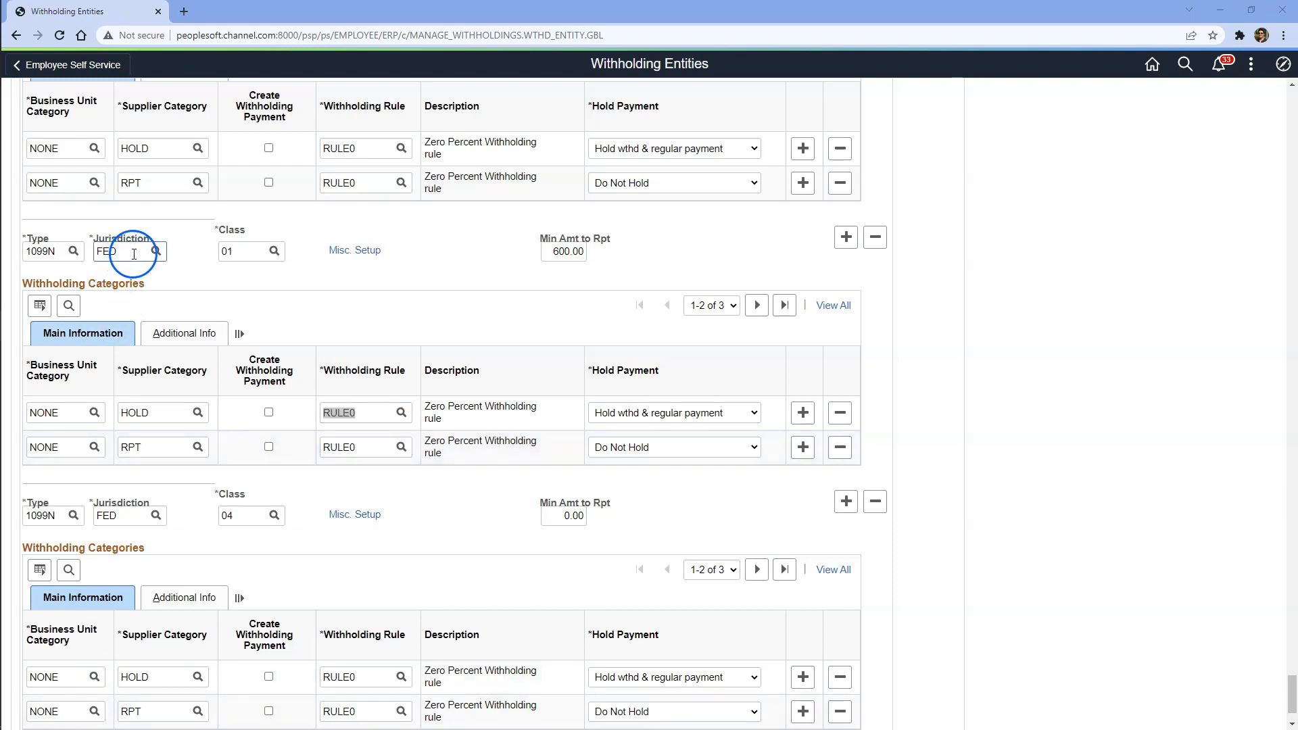
click(108, 252)
double_click(108, 252)
drag(77, 379, 28, 366)
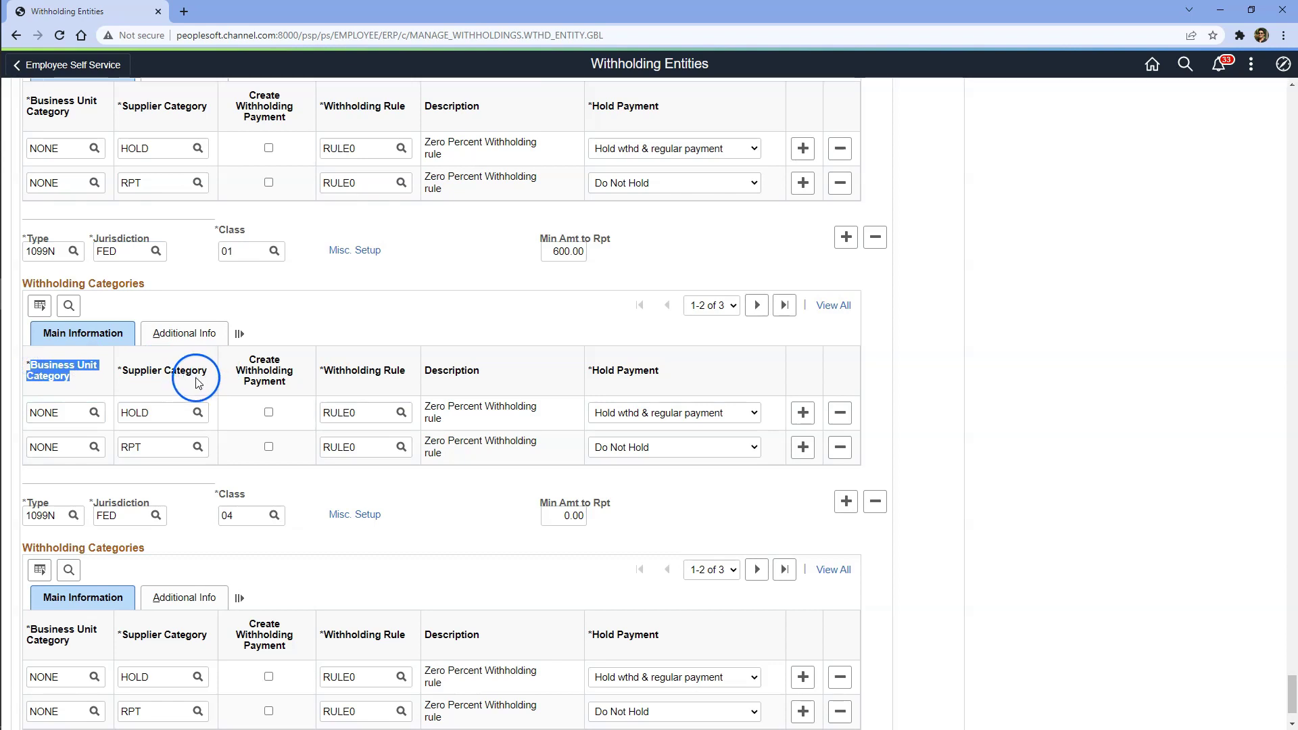
Step: Locate the Business Unit Categories and Supplier Categories setup pages in a new window, and return to the IRS entity
scroll(1069, 189, up, 10)
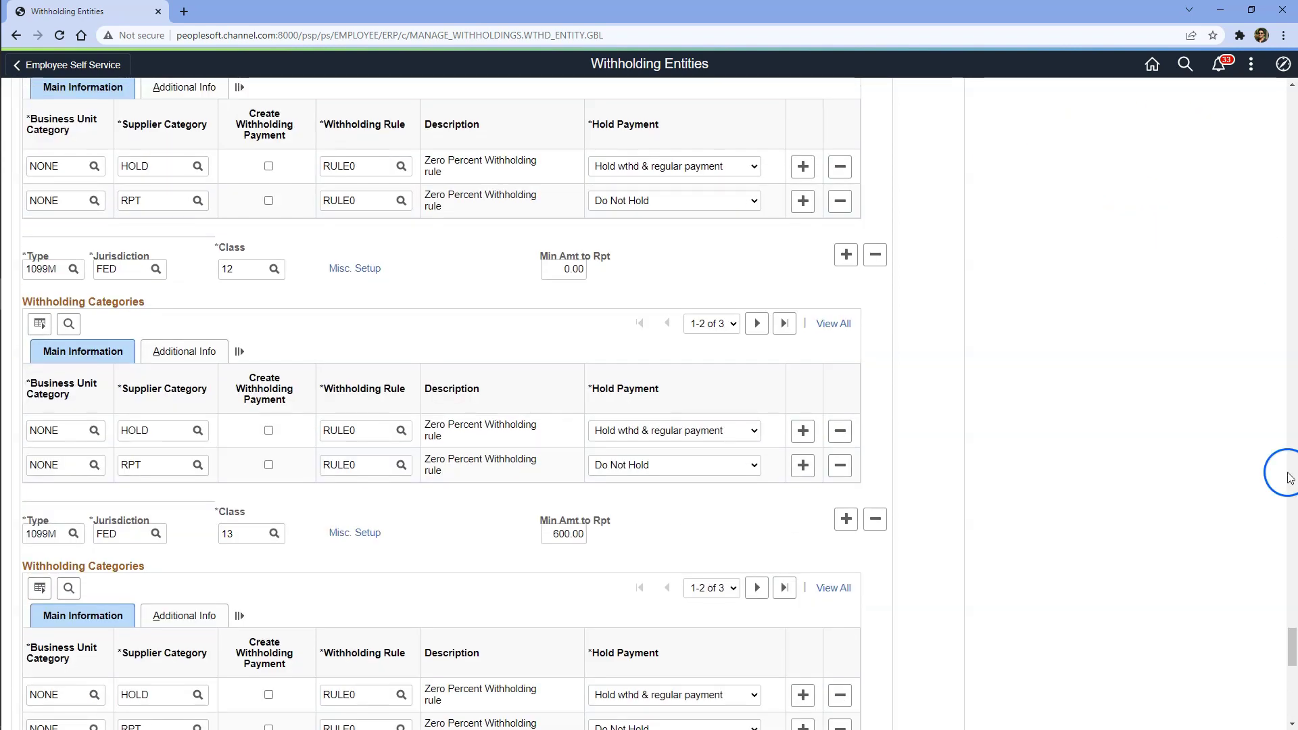
drag(1285, 649, 1262, 95)
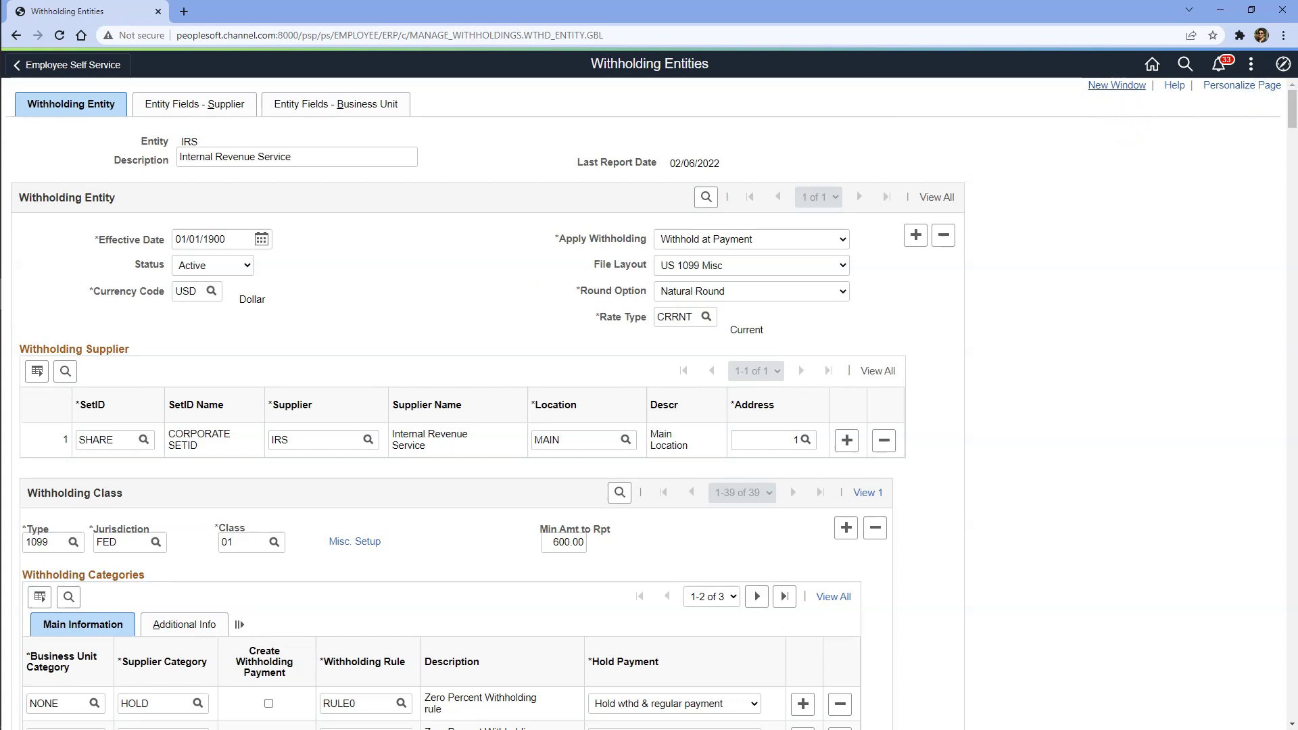
click(1117, 84)
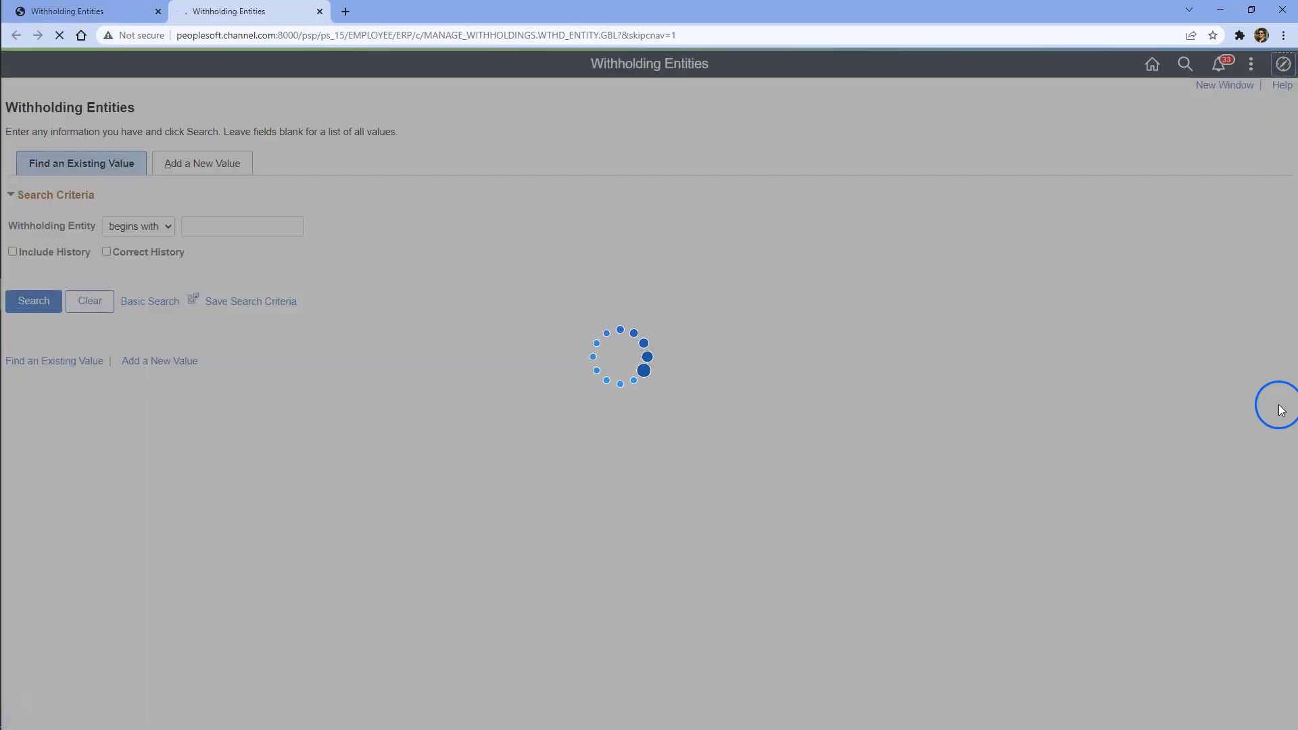
click(1282, 411)
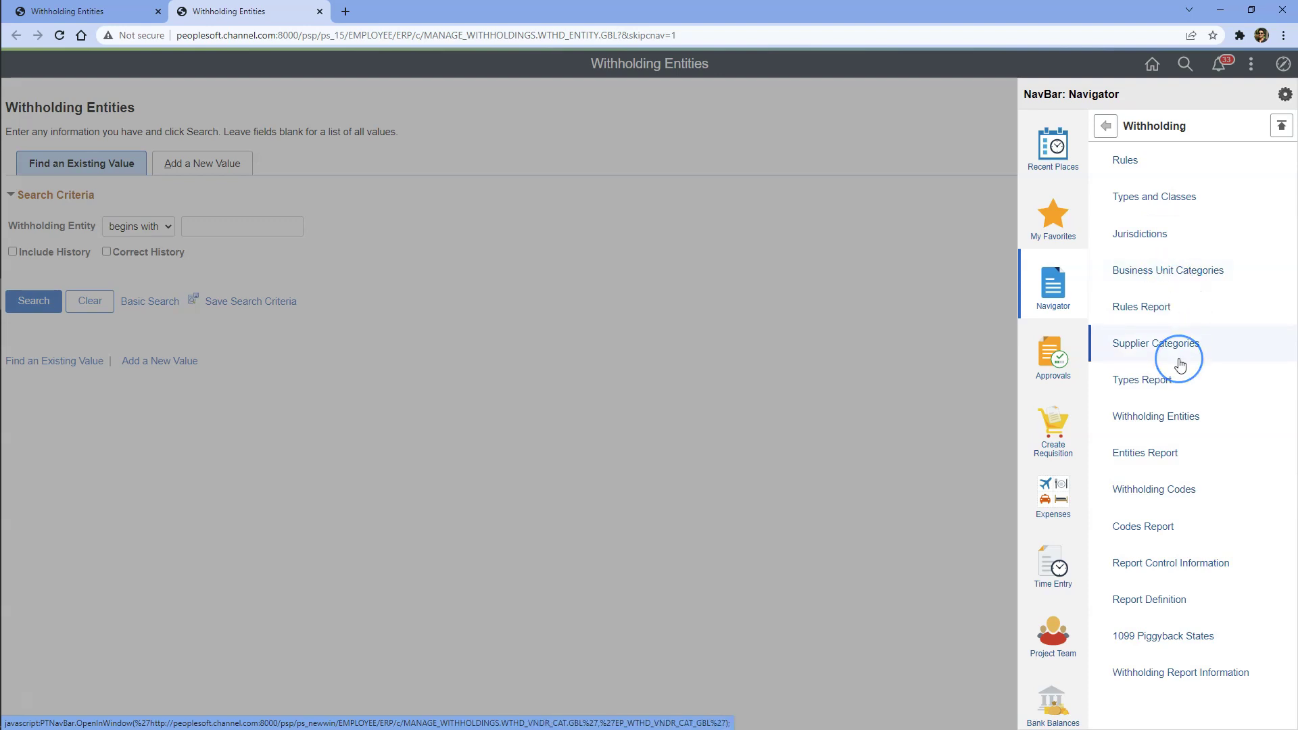
click(80, 12)
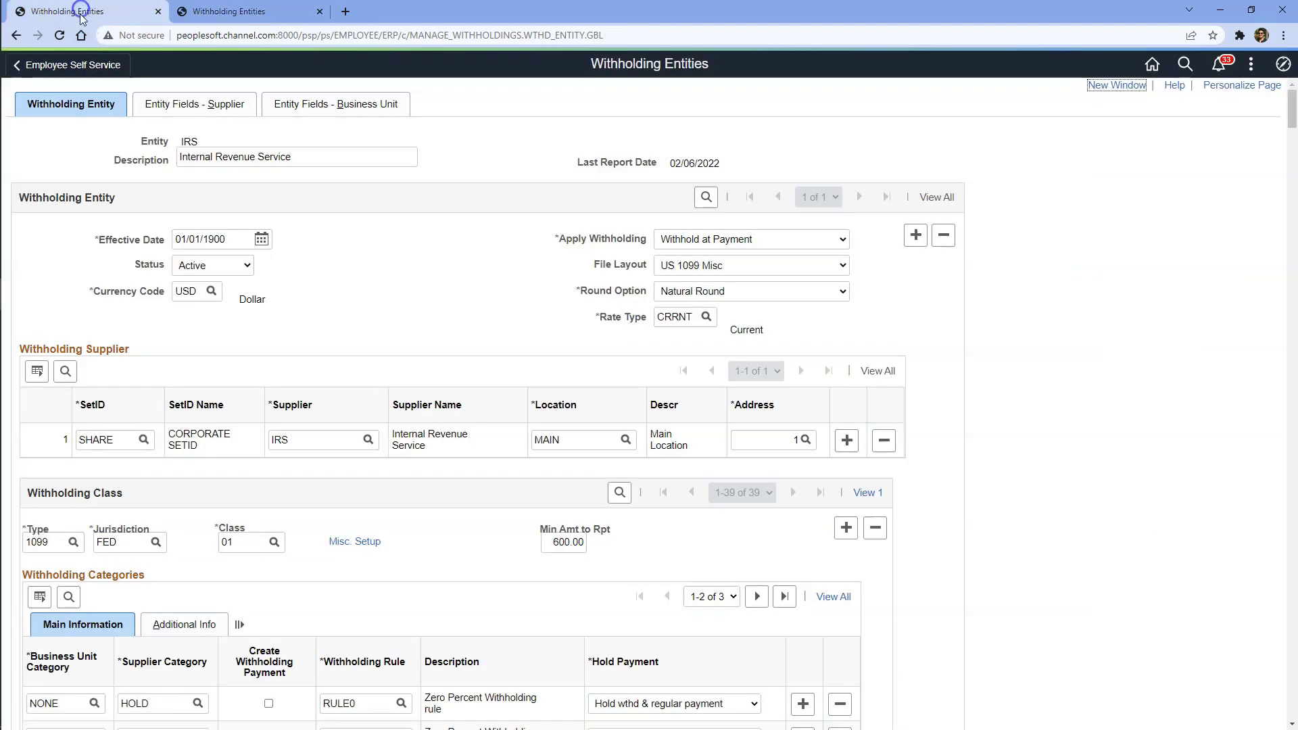
Step: Examine the minimum amount to report and the withholding categories for 1099N class 01 of the IRS entity
scroll(237, 571, down, 8)
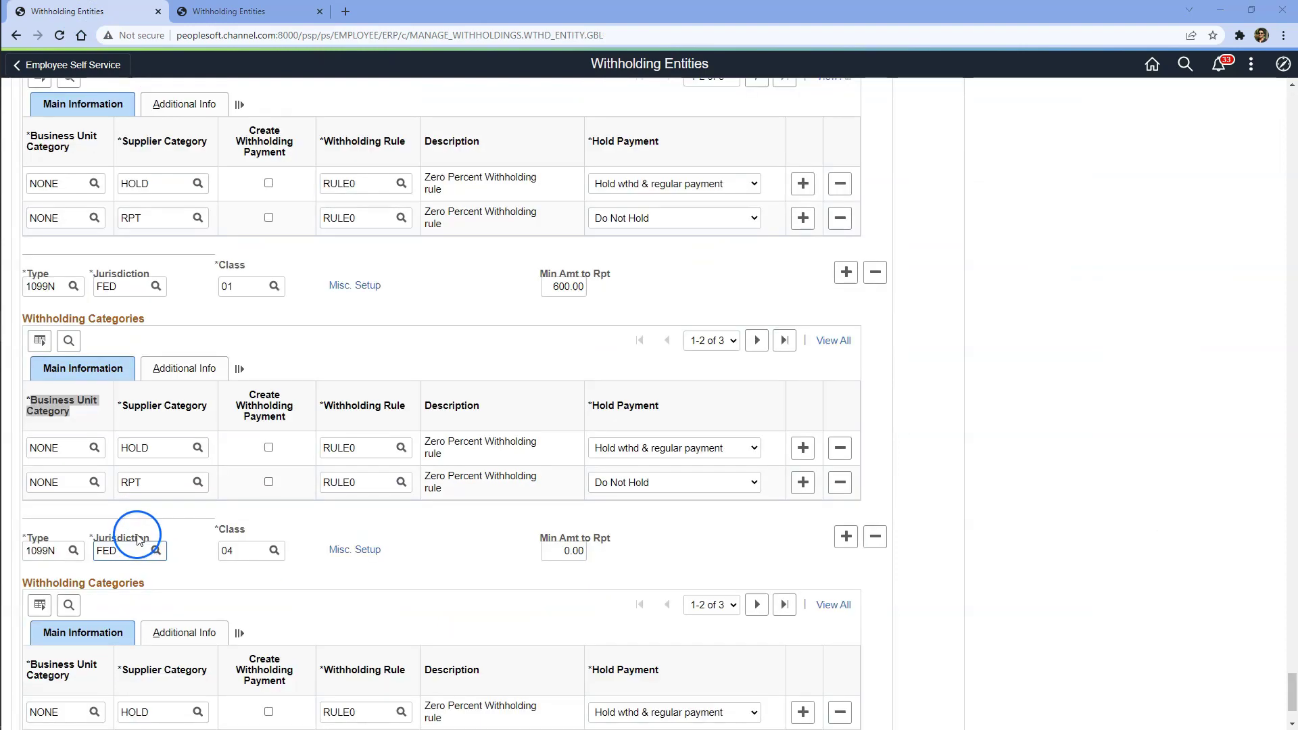
click(502, 342)
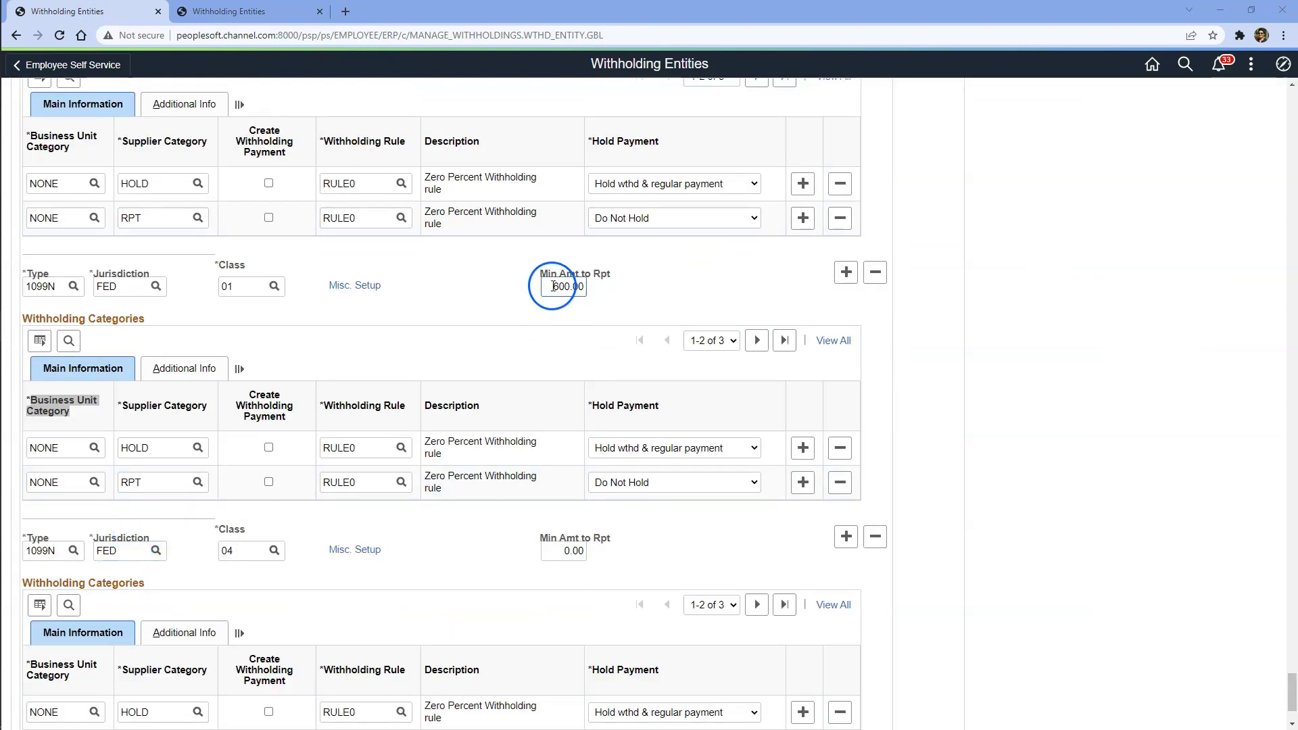
drag(551, 288, 23, 274)
click(549, 311)
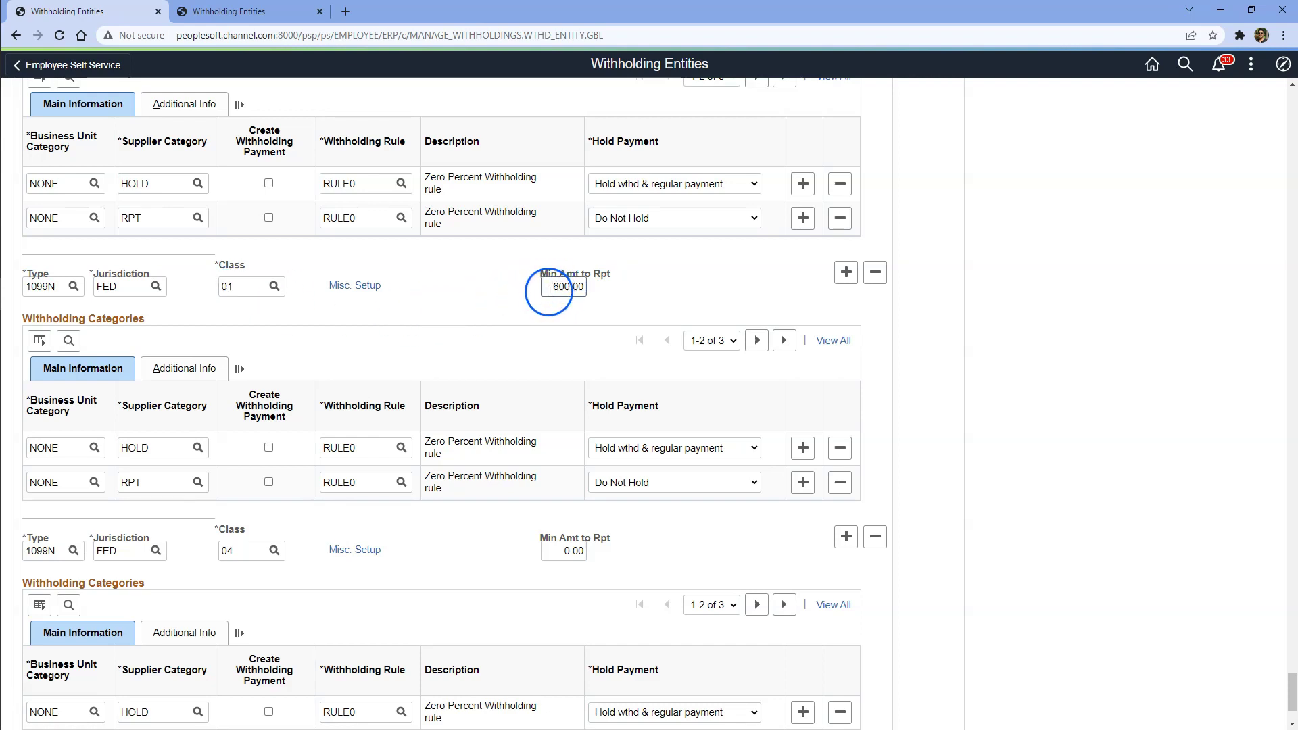
drag(550, 292, 586, 290)
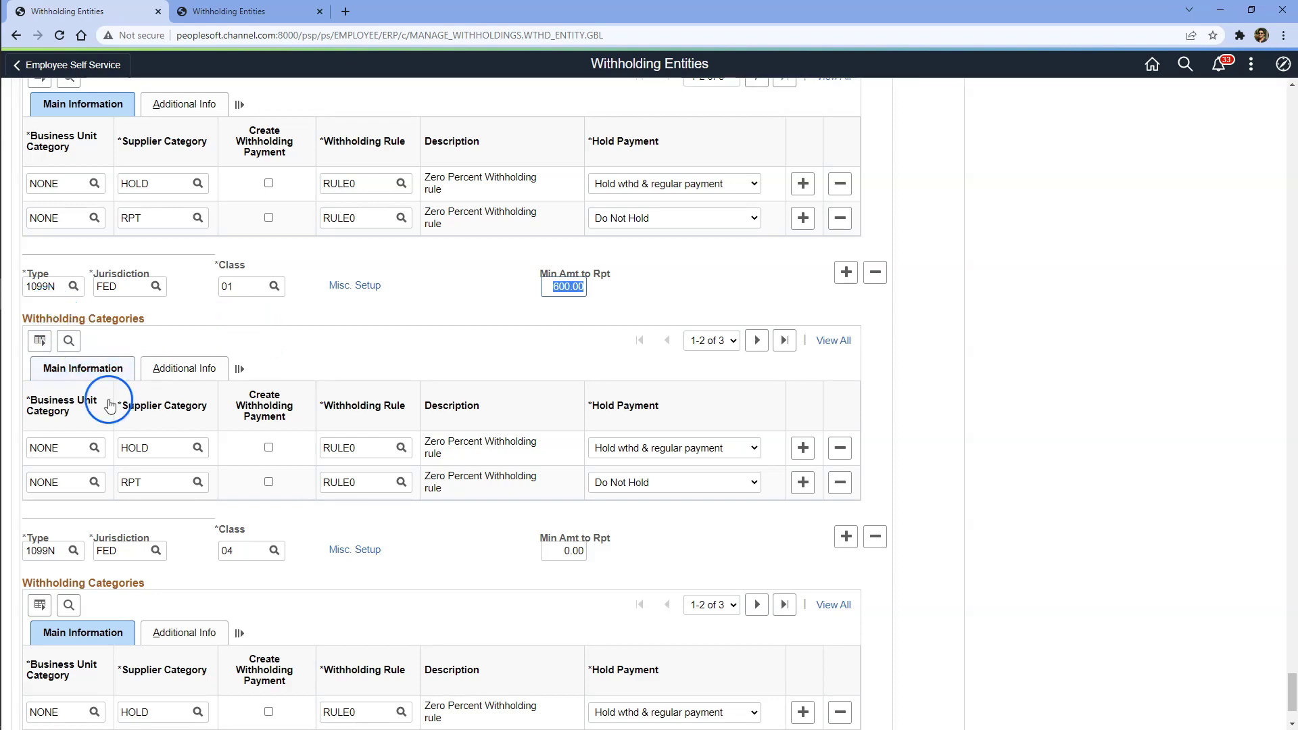
scroll(116, 406, down, 2)
scroll(69, 499, up, 4)
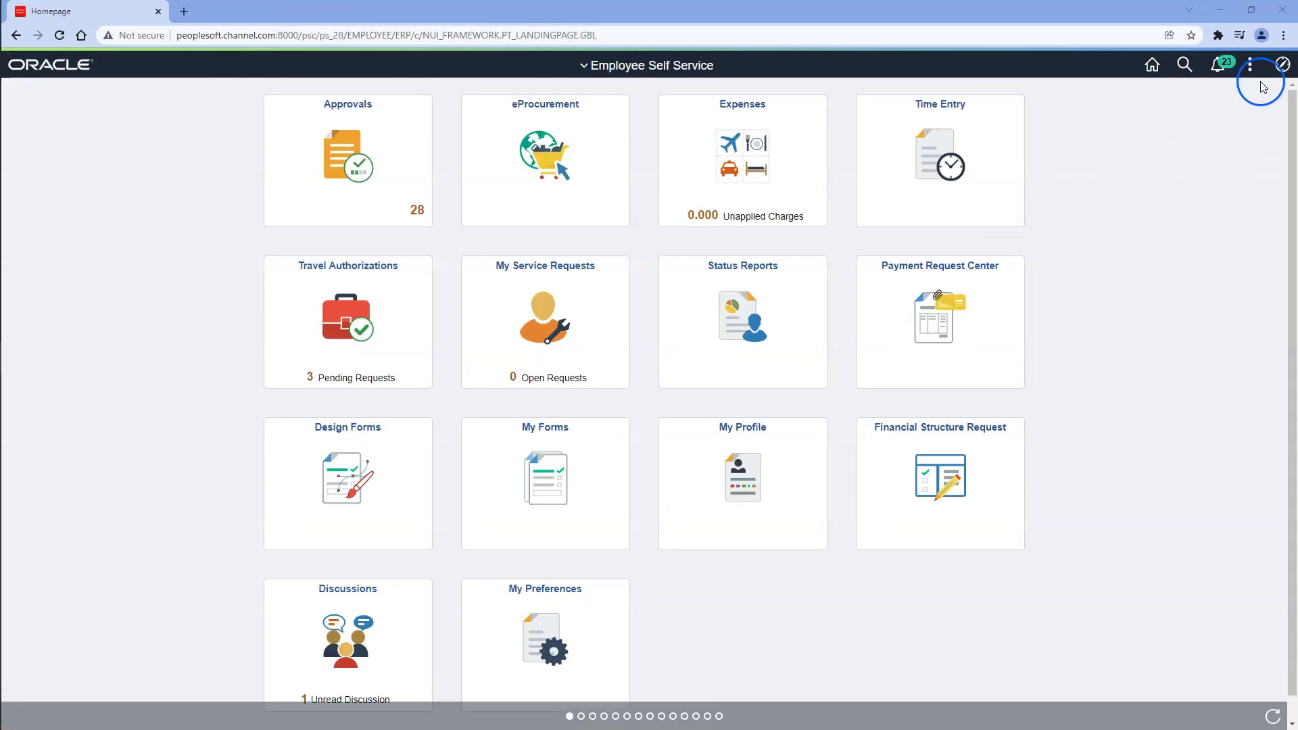
Step: Open the Procurement Control setup for business unit US001 and show its withholding settings
click(1277, 70)
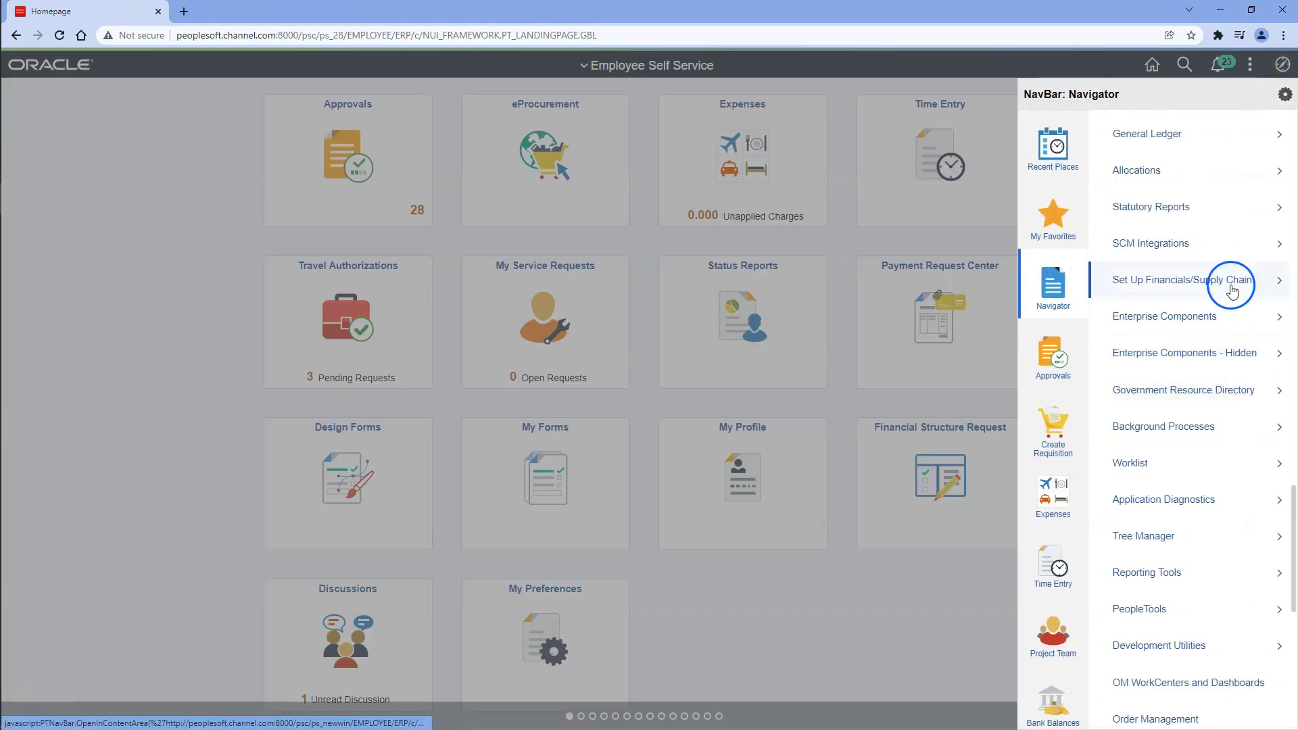
click(1240, 278)
click(1177, 605)
click(1170, 162)
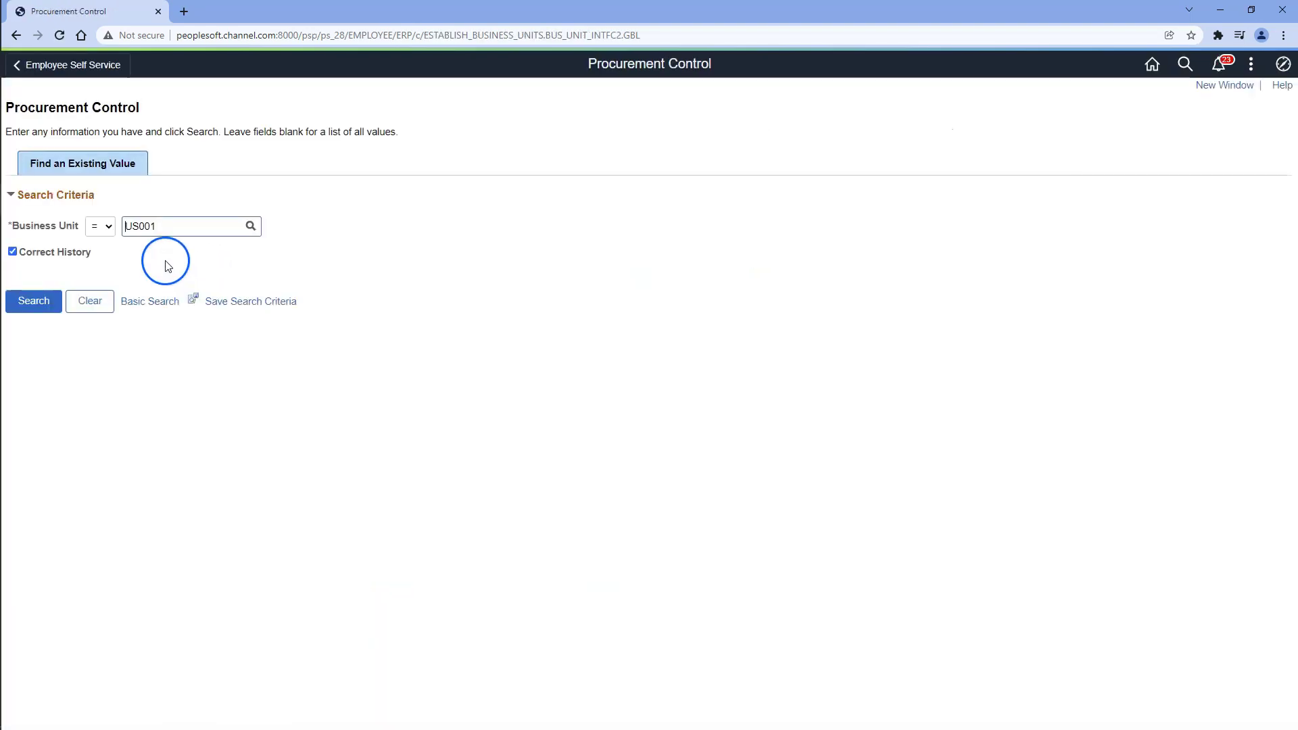
click(35, 301)
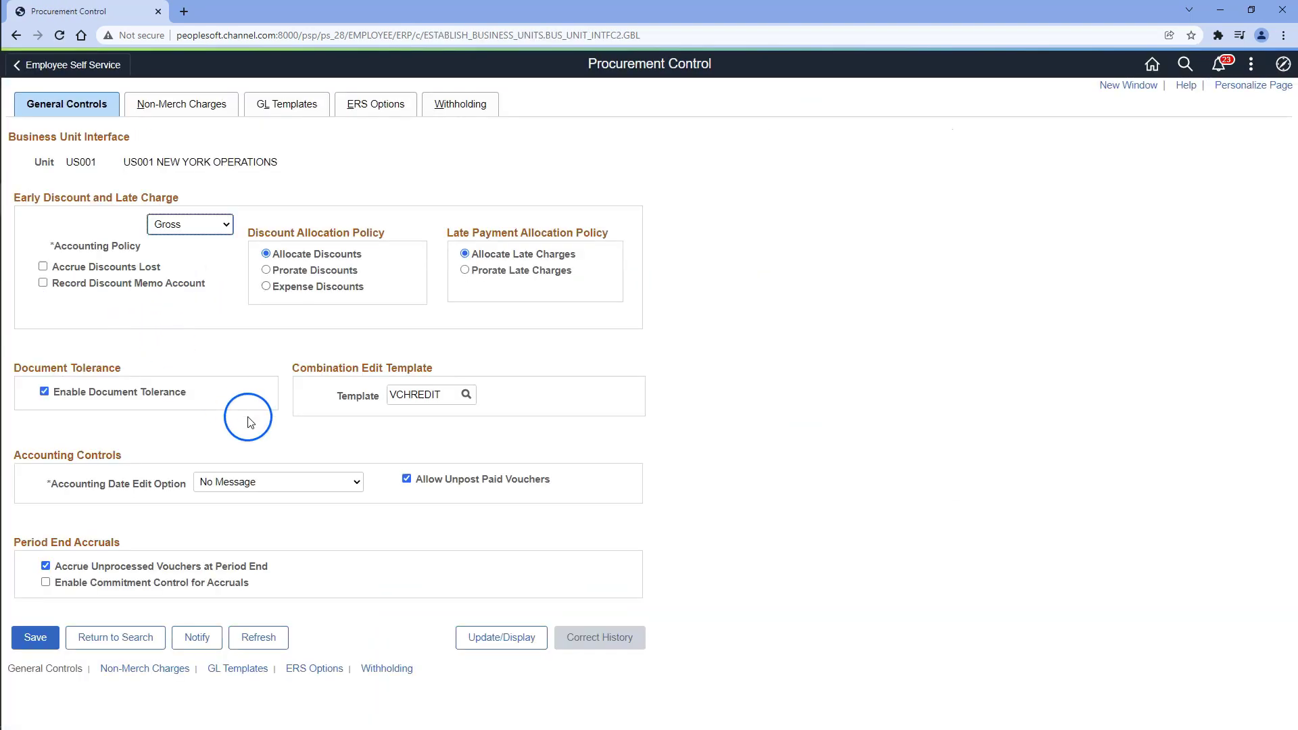
click(483, 112)
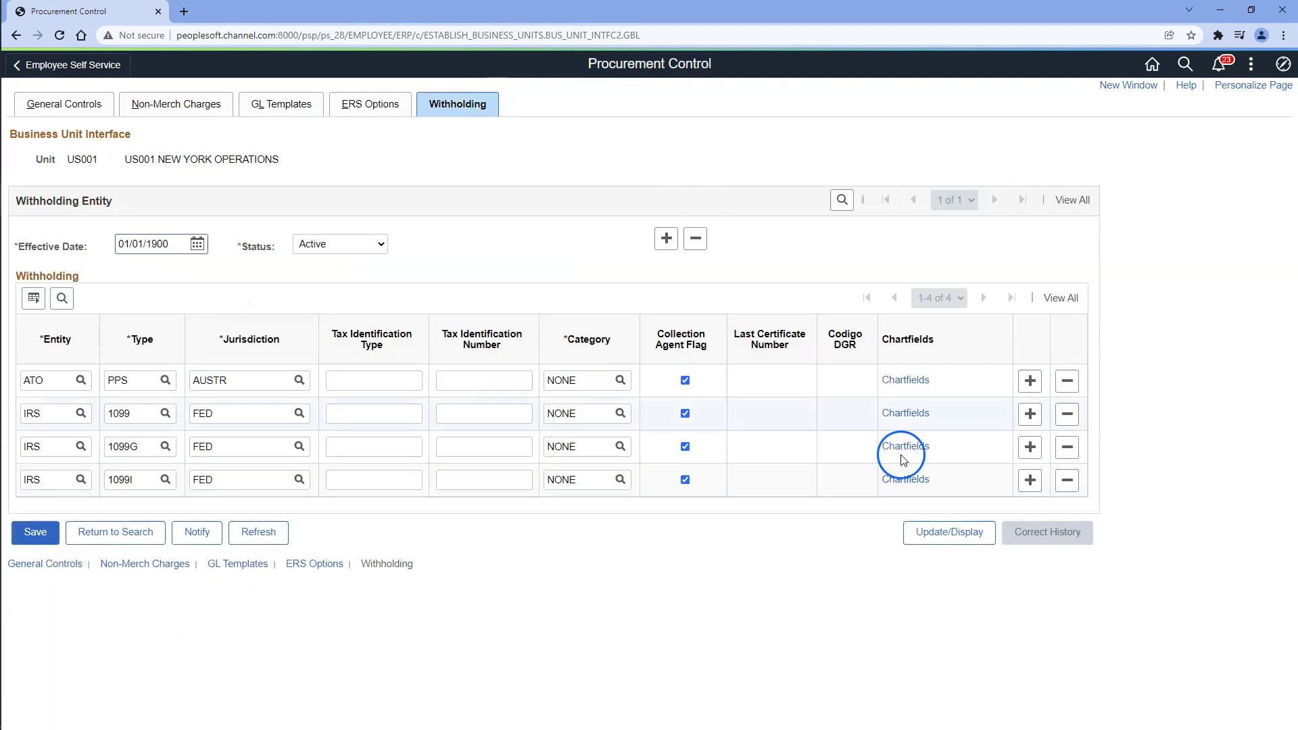
Step: Add a withholding row for entity IRS, type 1099N, jurisdiction FED and category NONE, and enter the tax identification number
click(1029, 486)
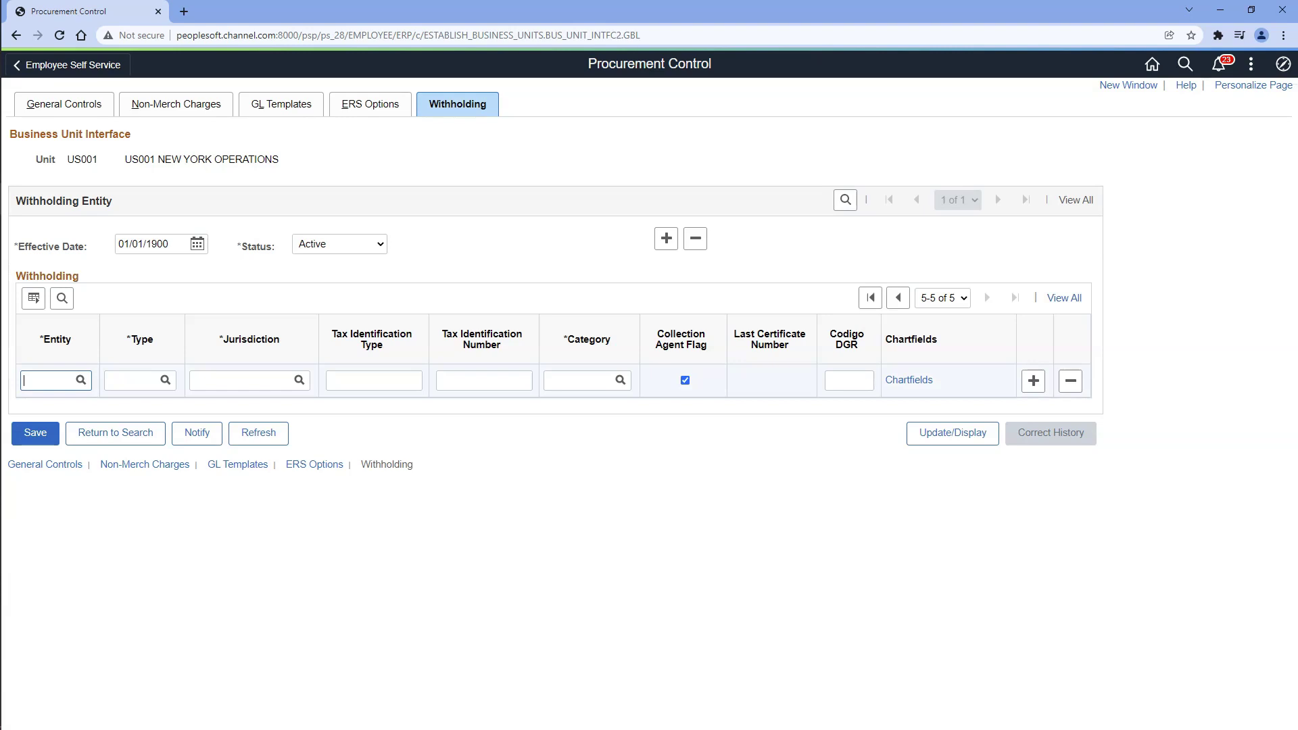
text(IRS)
click(165, 380)
click(535, 656)
click(299, 380)
click(449, 380)
text(123456789)
click(620, 380)
Step: Add another withholding row for entity IRS, type 1099M, jurisdiction FED and category NONE, and enter the tax identification number
click(1031, 381)
click(67, 414)
text(IRS)
click(110, 414)
text(1099M)
click(217, 414)
text(FED)
click(467, 409)
text(123456789)
click(560, 411)
text(NONE)
Step: Assign account 100004 to classes 01 and 04 in the chartfields of the 1099N withholding row
click(565, 464)
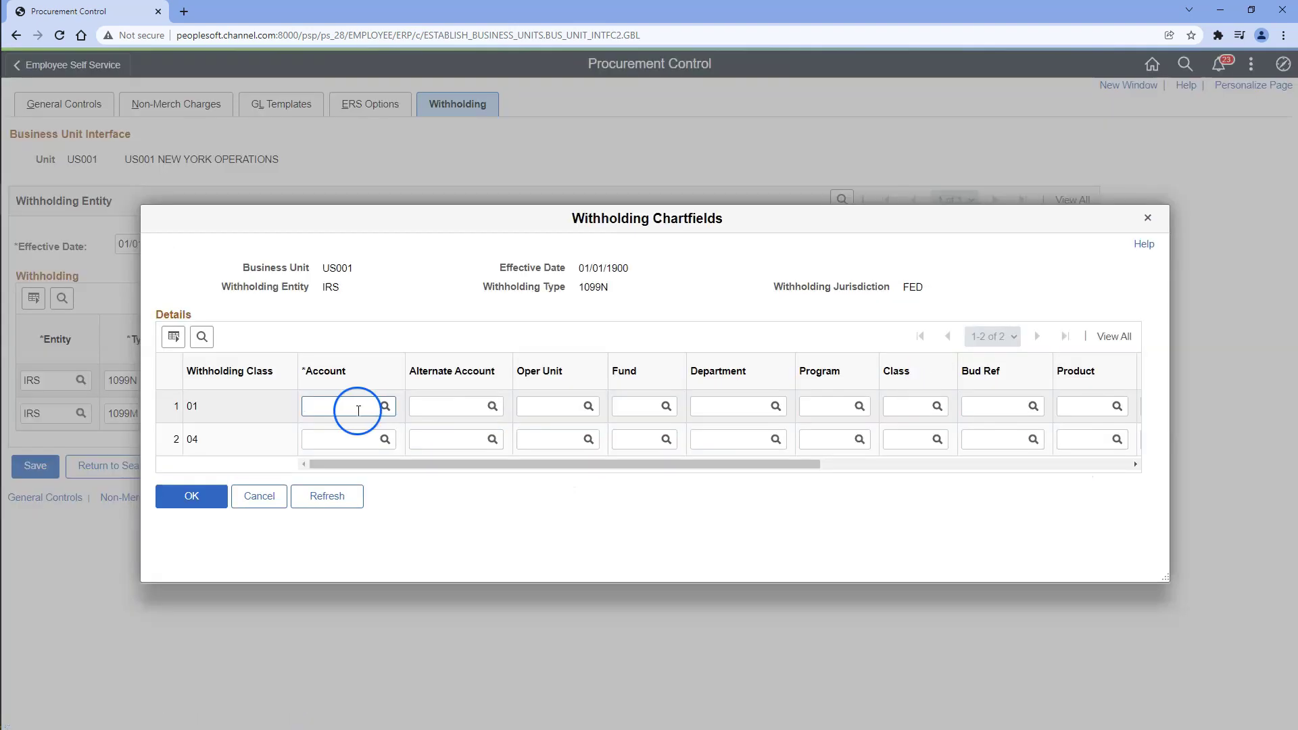
text(100004)
click(333, 439)
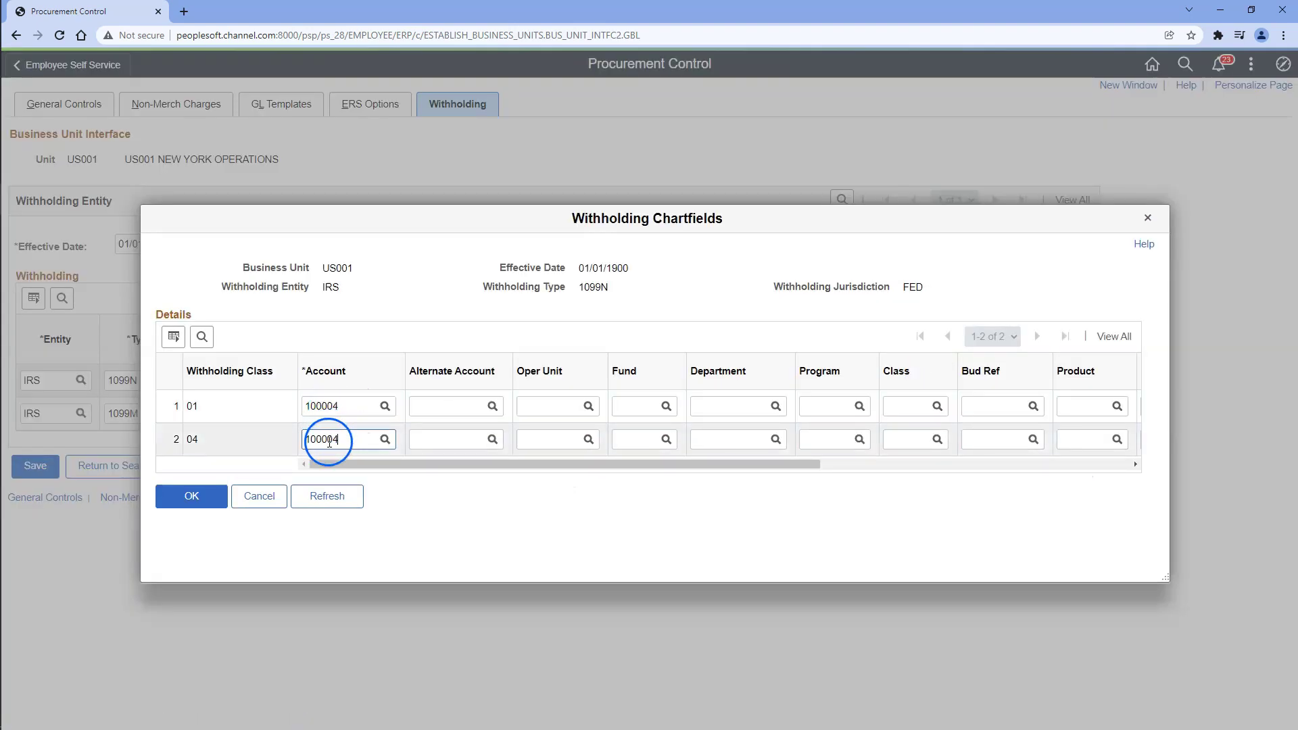
text(100004)
click(191, 496)
Step: Assign account 100004 to the withholding classes in the chartfields of the 1099M withholding row
click(886, 568)
click(338, 356)
text(100004100004)
click(327, 422)
text(100004)
click(327, 455)
text(100004)
click(327, 488)
text(100004)
click(1114, 286)
text(100004)
click(336, 466)
text(100004)
click(333, 499)
text(100004)
click(330, 531)
text(100004)
click(325, 631)
click(191, 688)
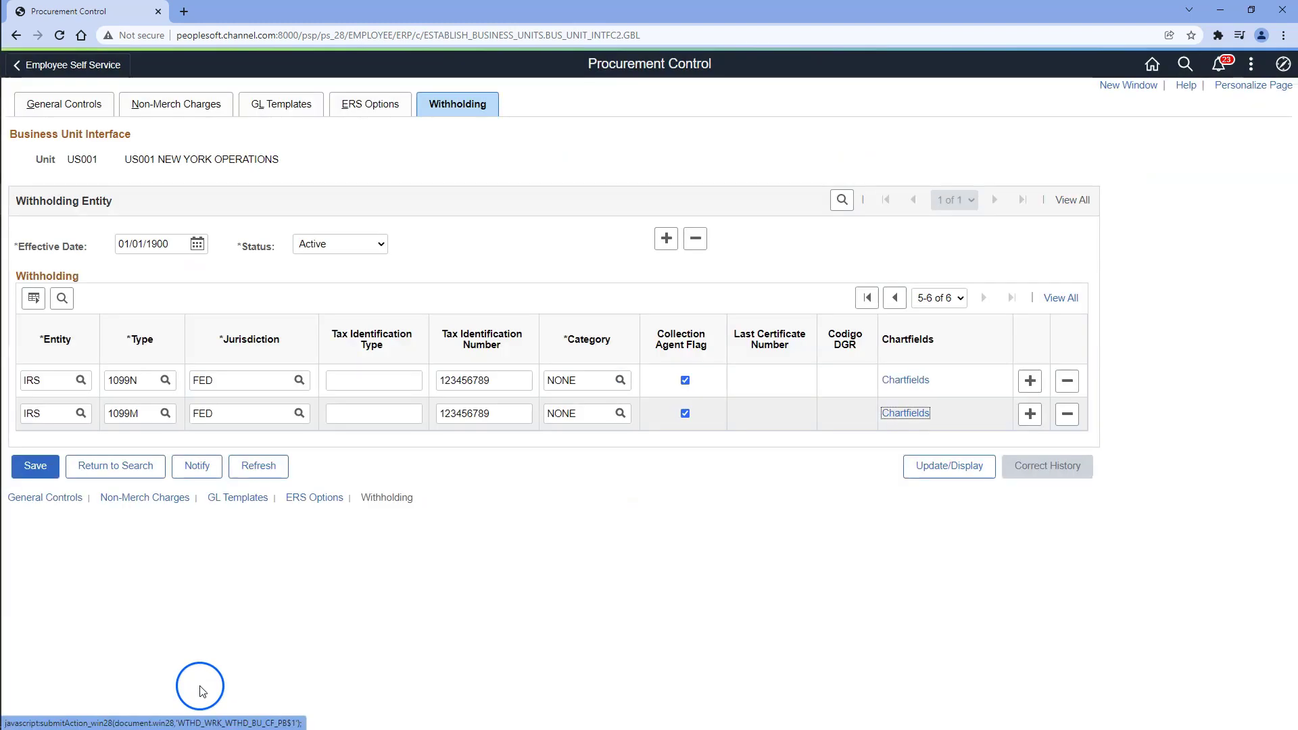
Step: Save the procurement control withholding setup for business unit US001
click(35, 466)
click(126, 601)
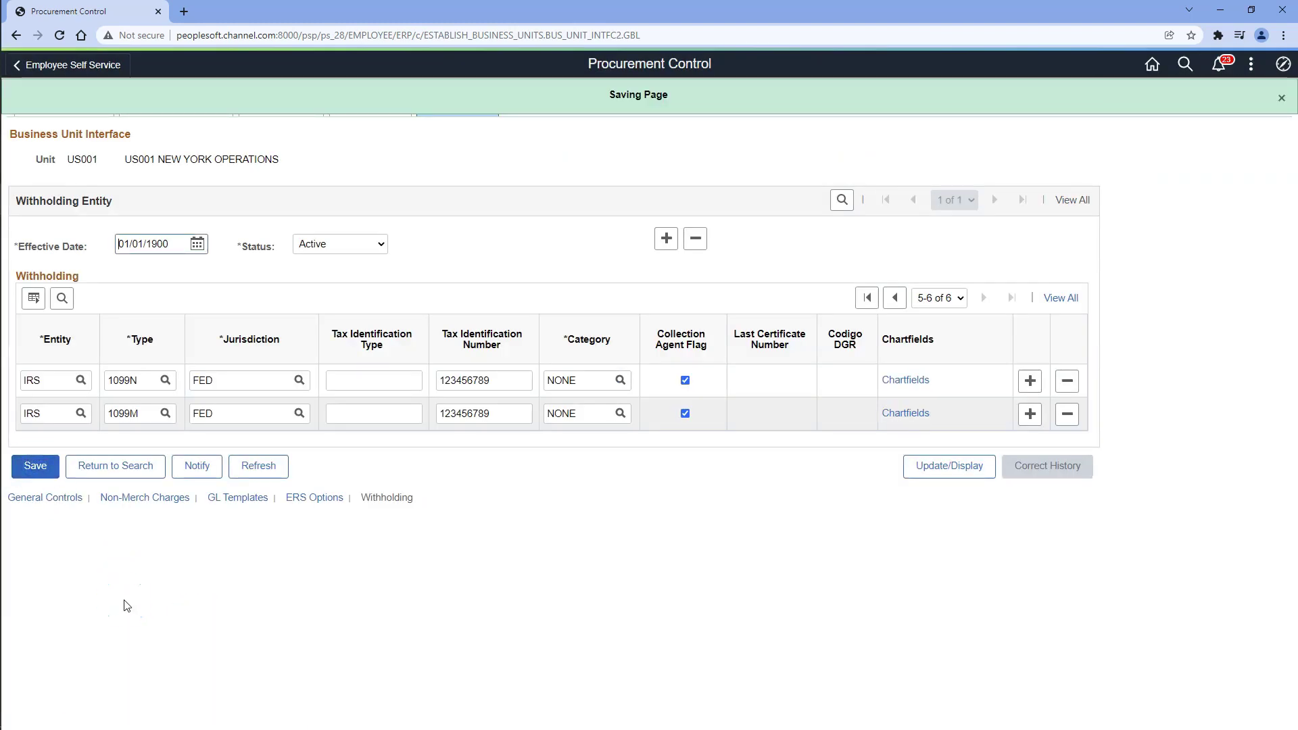
click(125, 606)
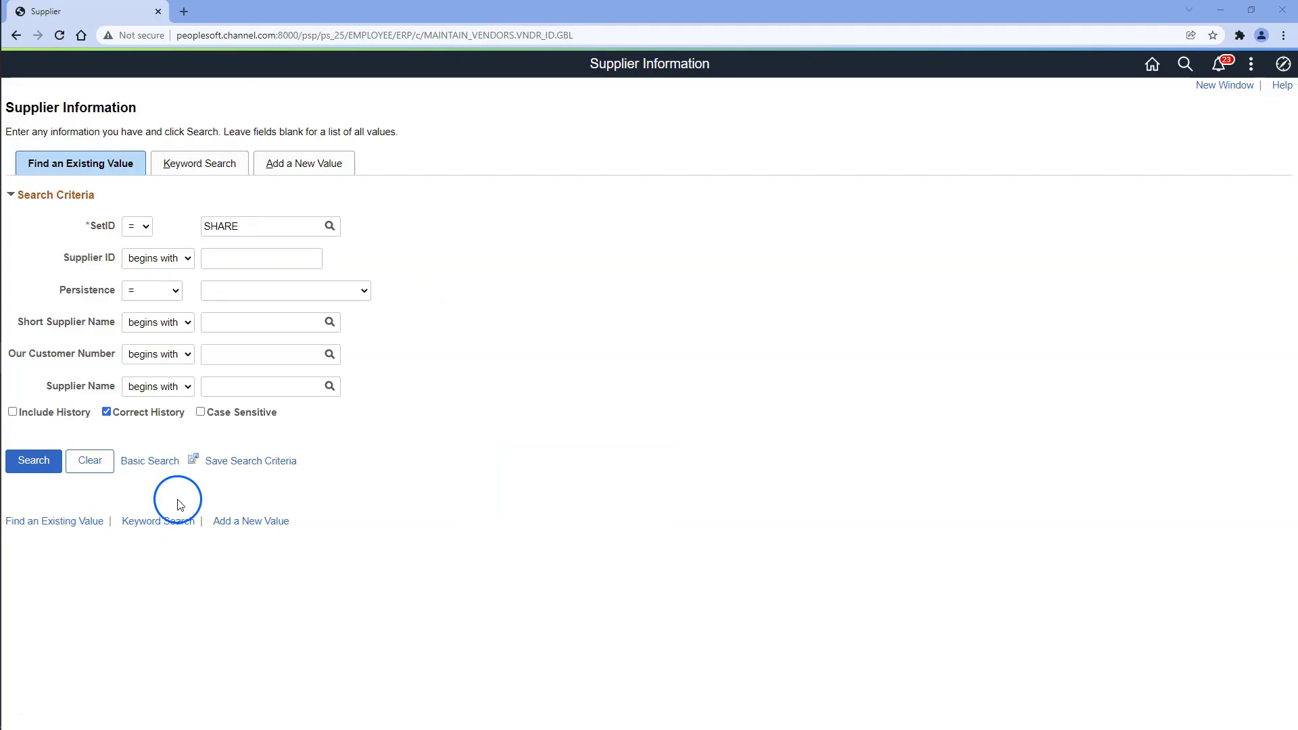
Step: Search Supplier Information in SetID SHARE with Correct History for the short supplier name "koya" and open the supplier
drag(196, 414, 143, 418)
click(232, 323)
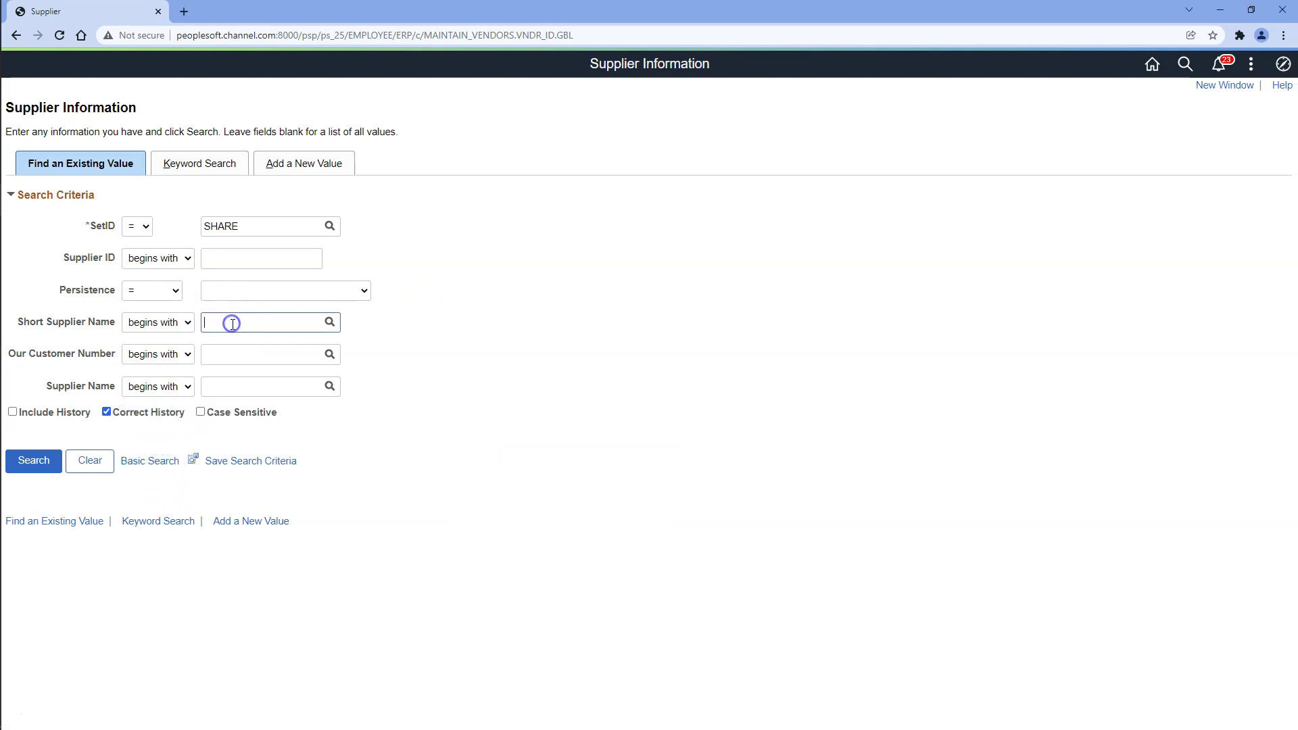
text(koya)
key(Return)
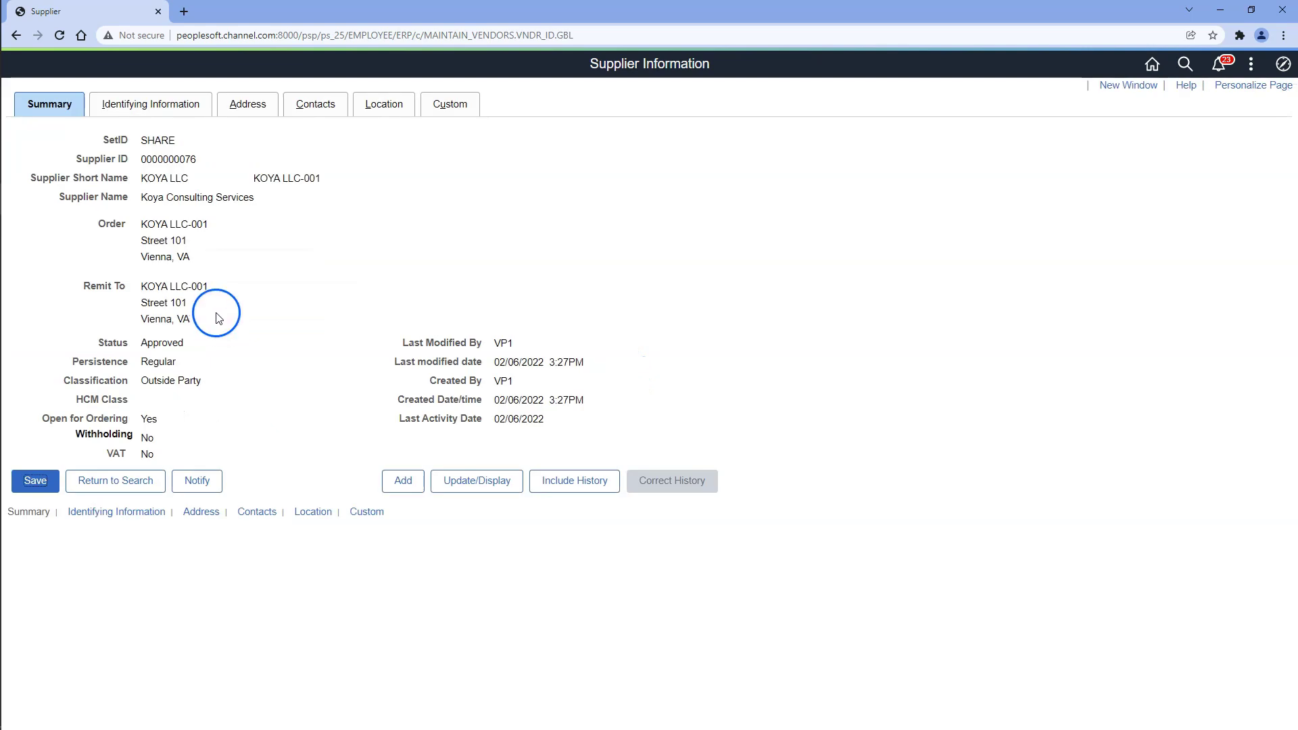
Step: Enable the Withholding option in the identifying information of Koya Consulting Services
click(184, 107)
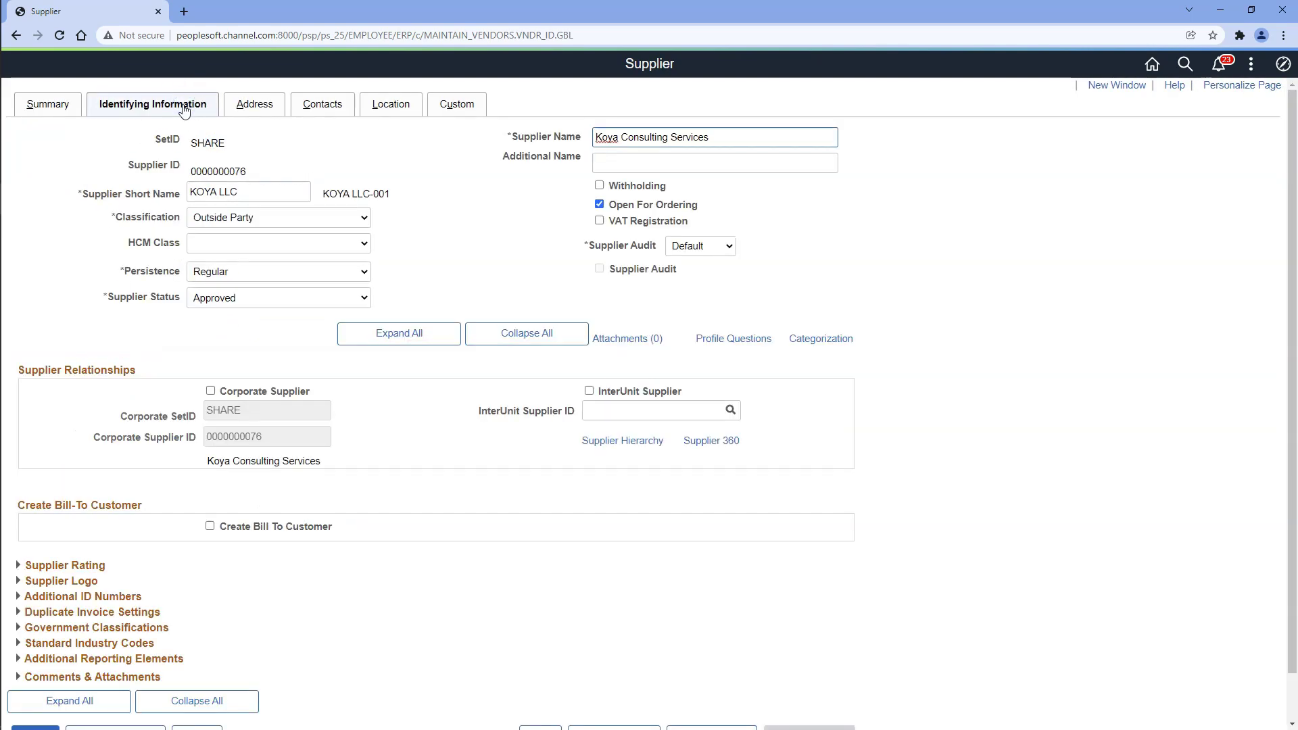
click(386, 484)
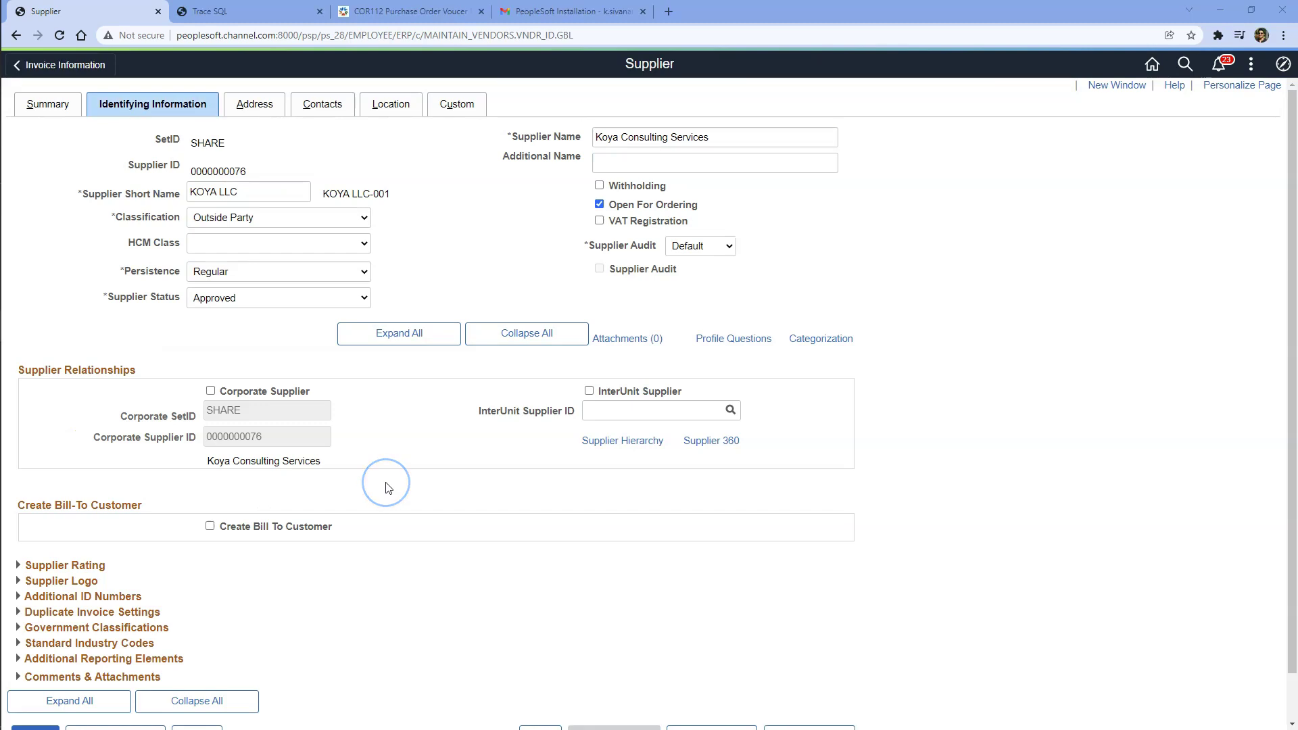
click(411, 441)
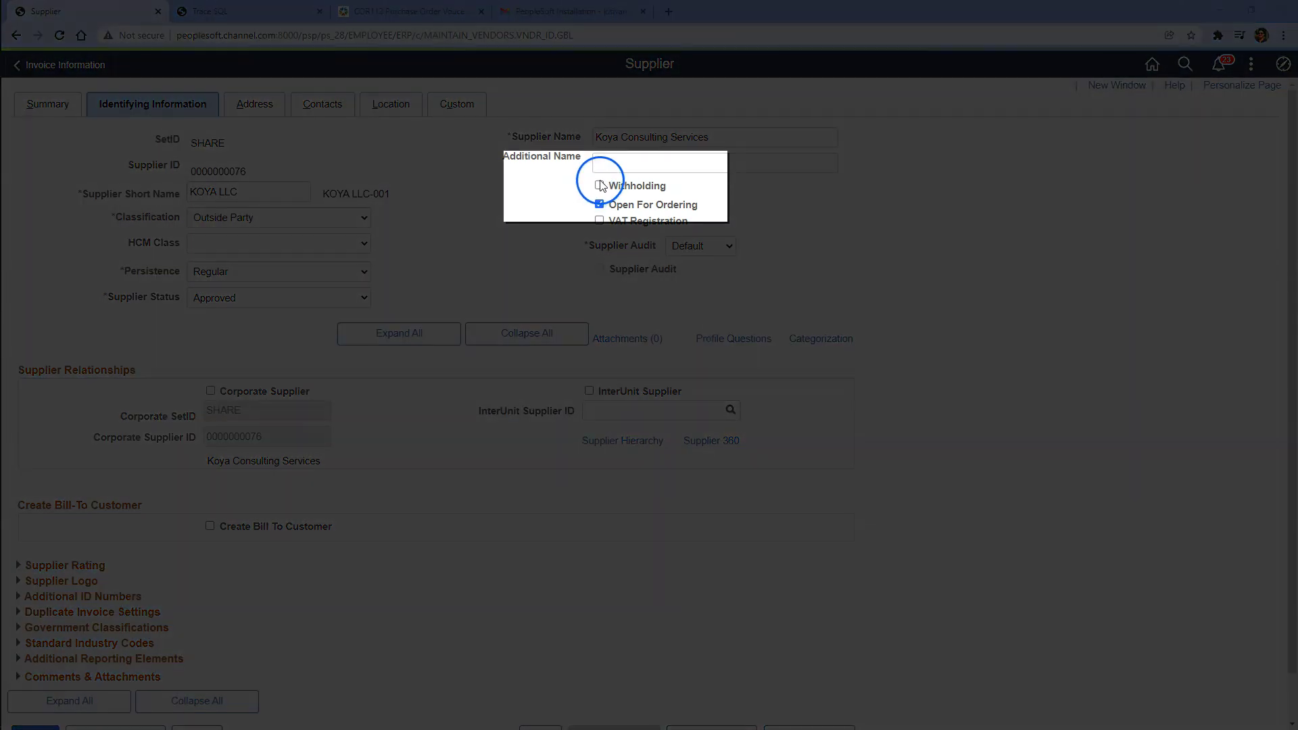
click(599, 185)
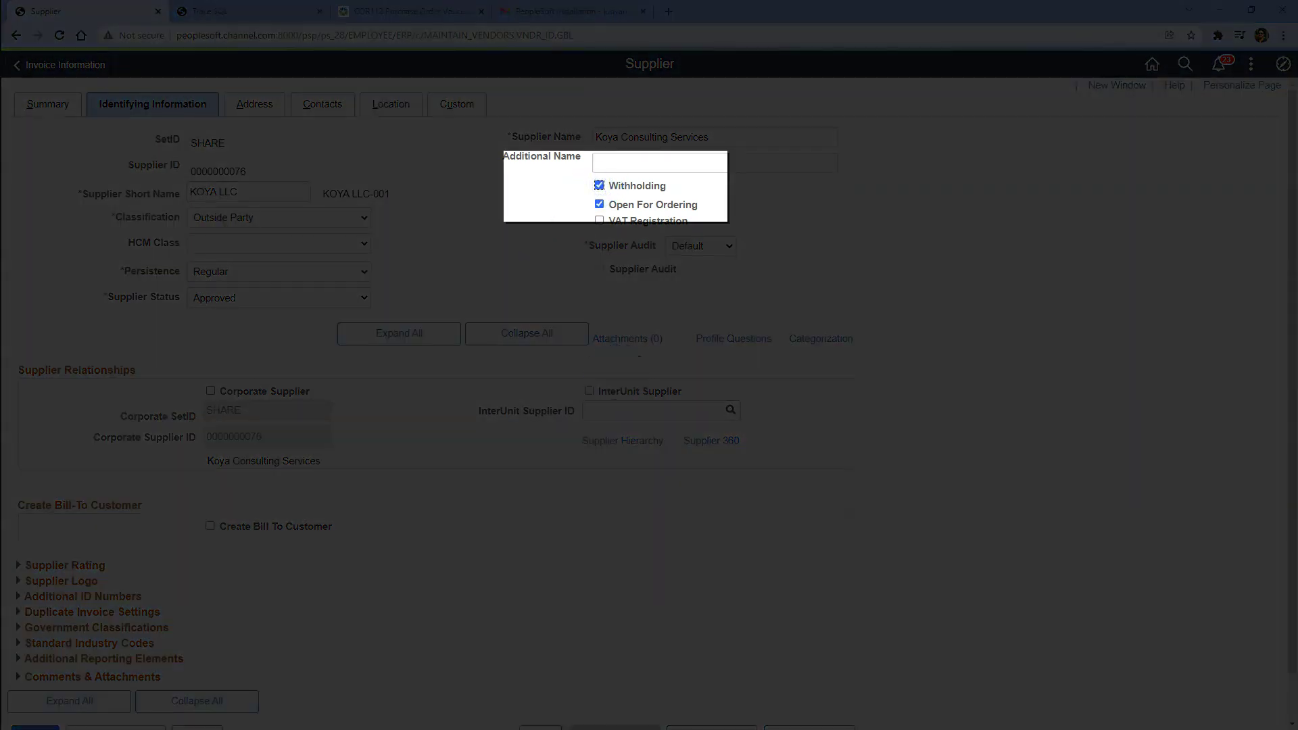
Step: Check the supplier's Head Office address and open the Global/1099 Withholding options of its Head Office location
click(258, 103)
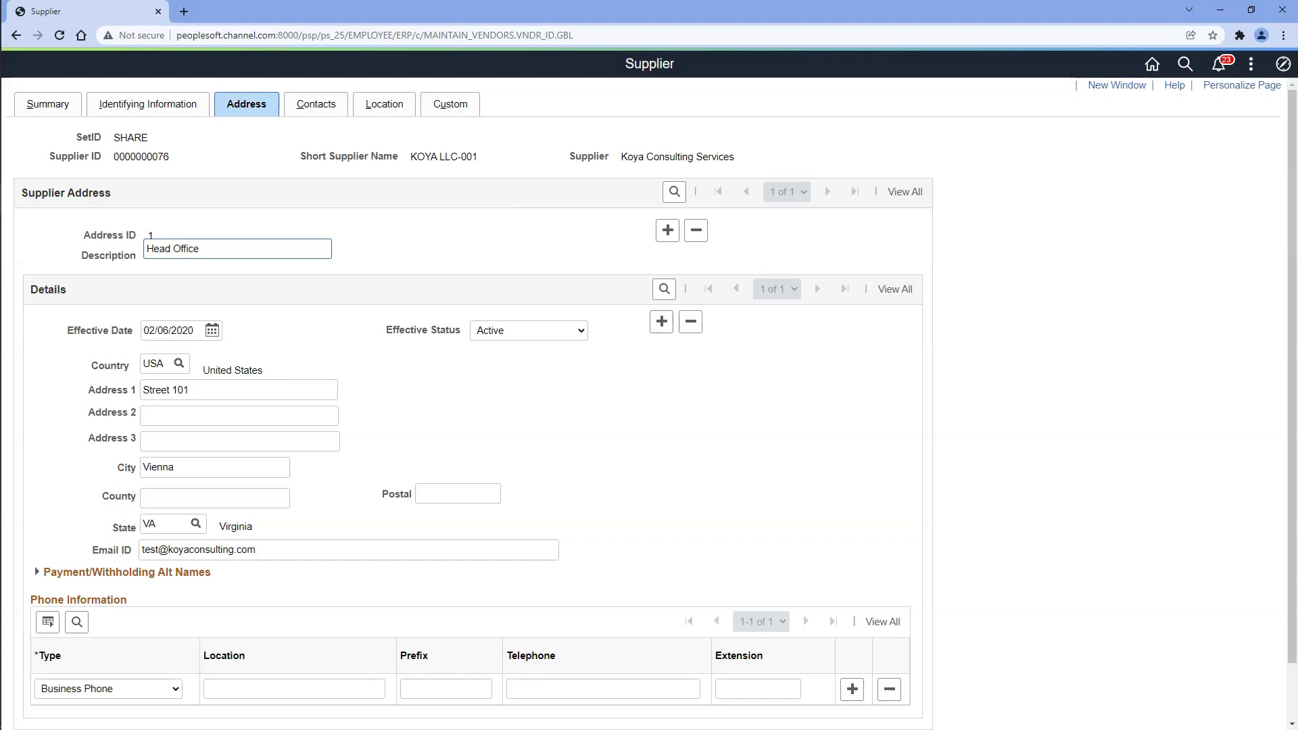
click(382, 108)
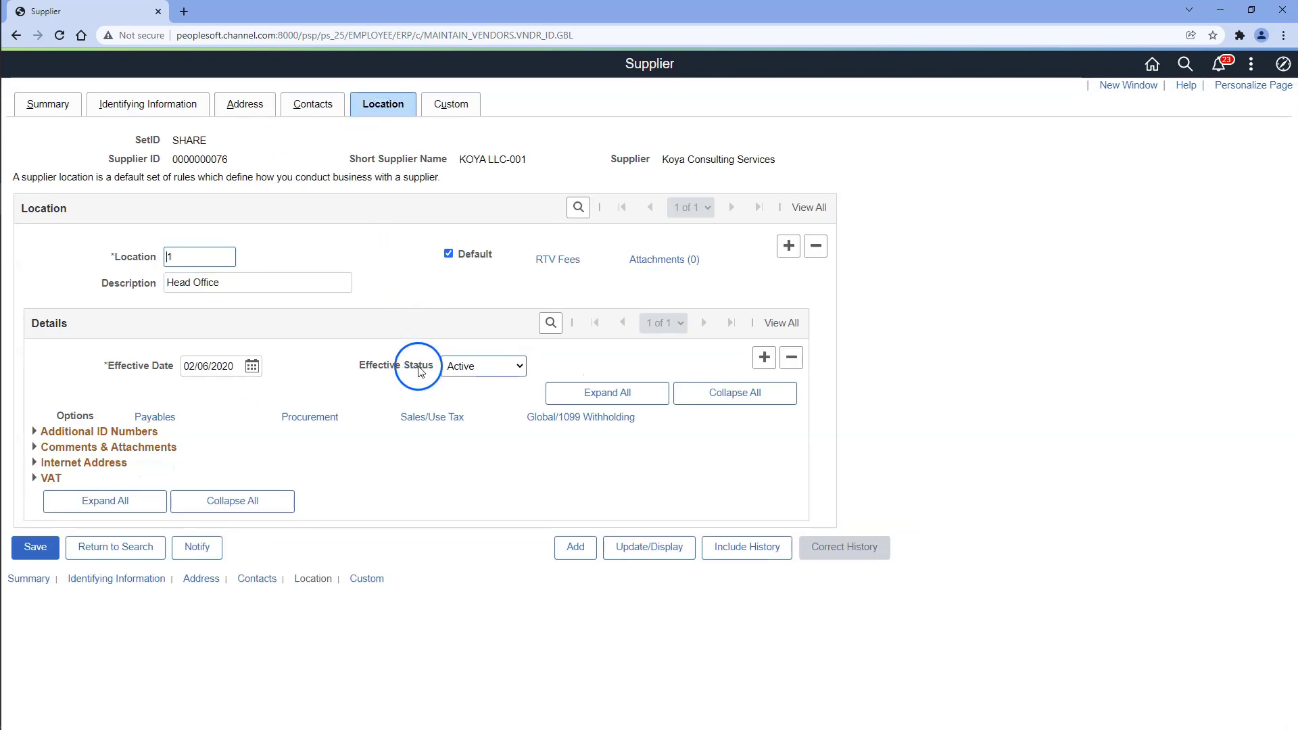
click(596, 418)
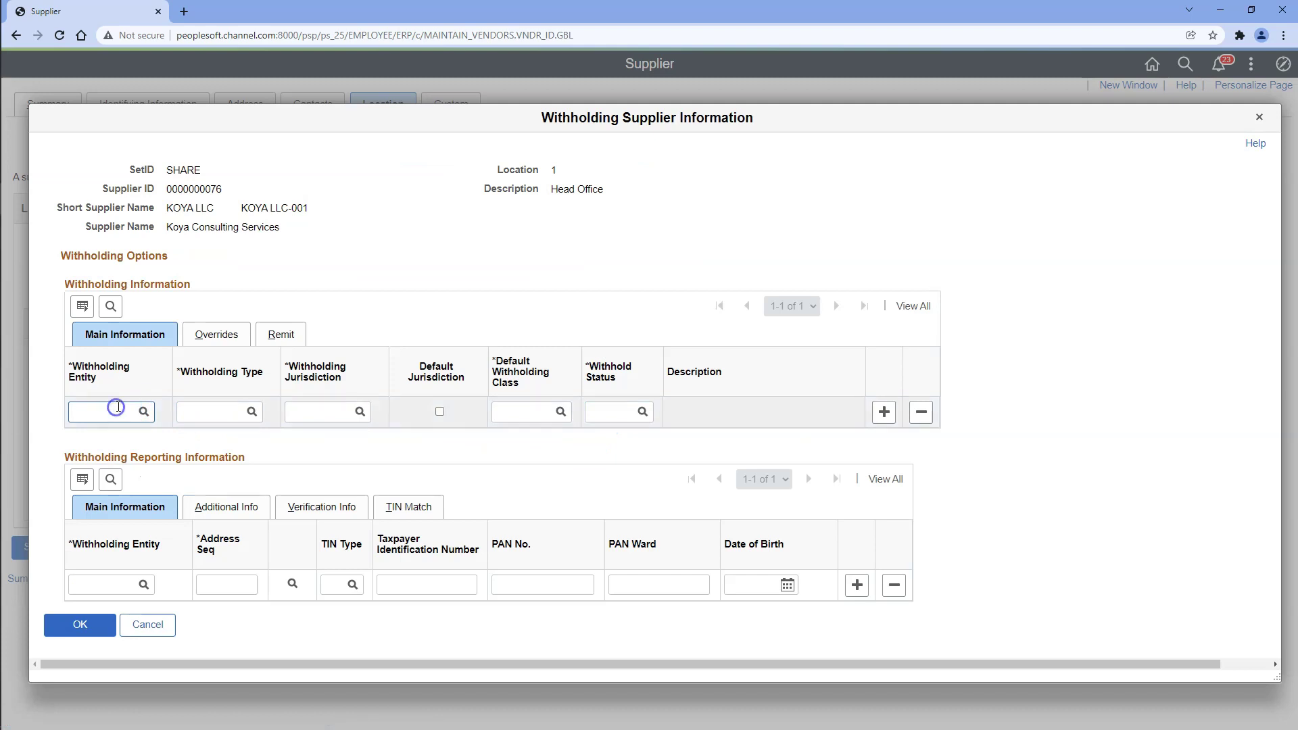
Step: Set the Head Office withholding entity to IRS, type to 1099N and jurisdiction to FED, and mark it as the default jurisdiction
click(143, 412)
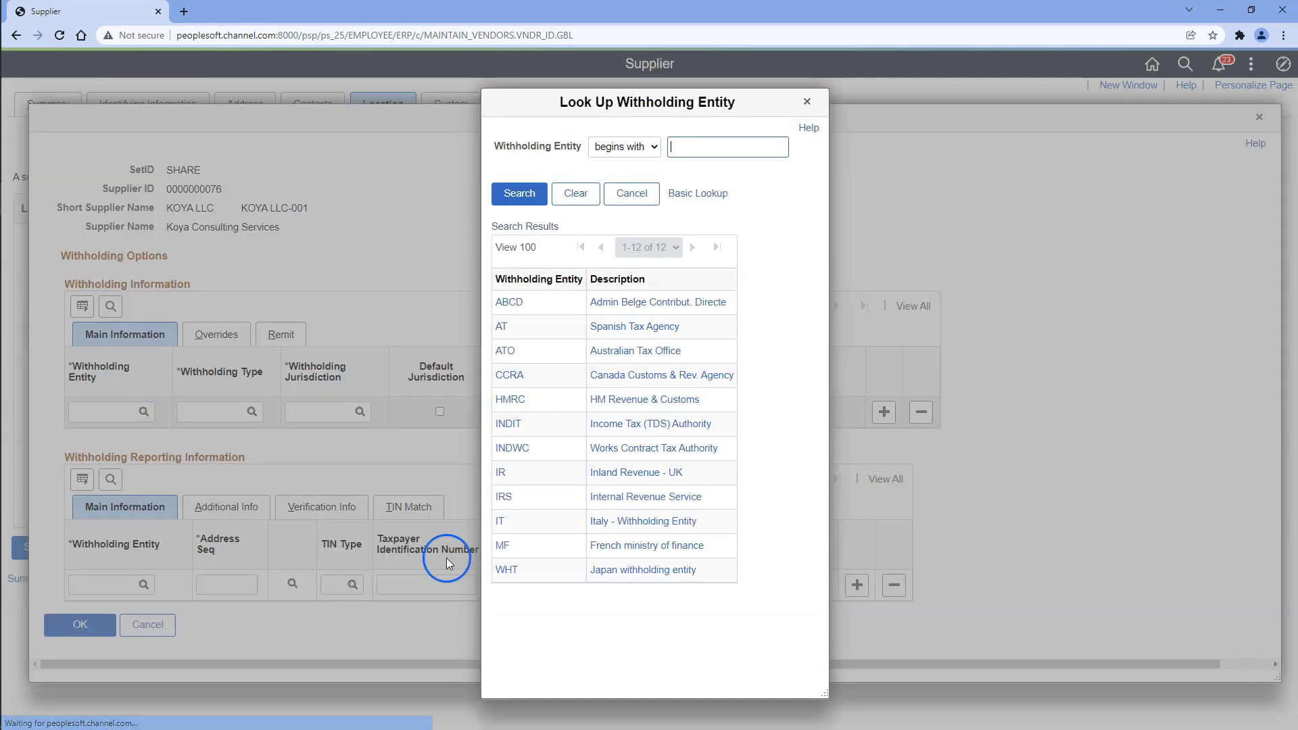
click(504, 496)
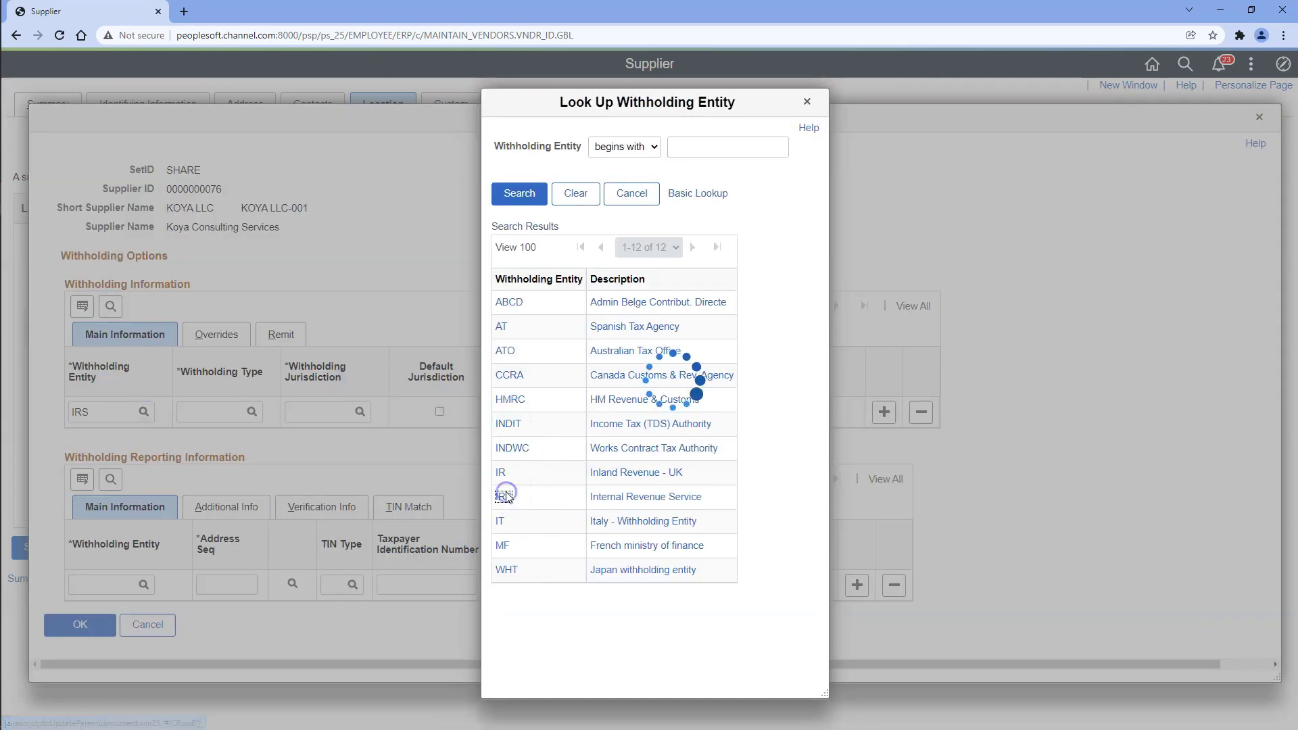
click(252, 412)
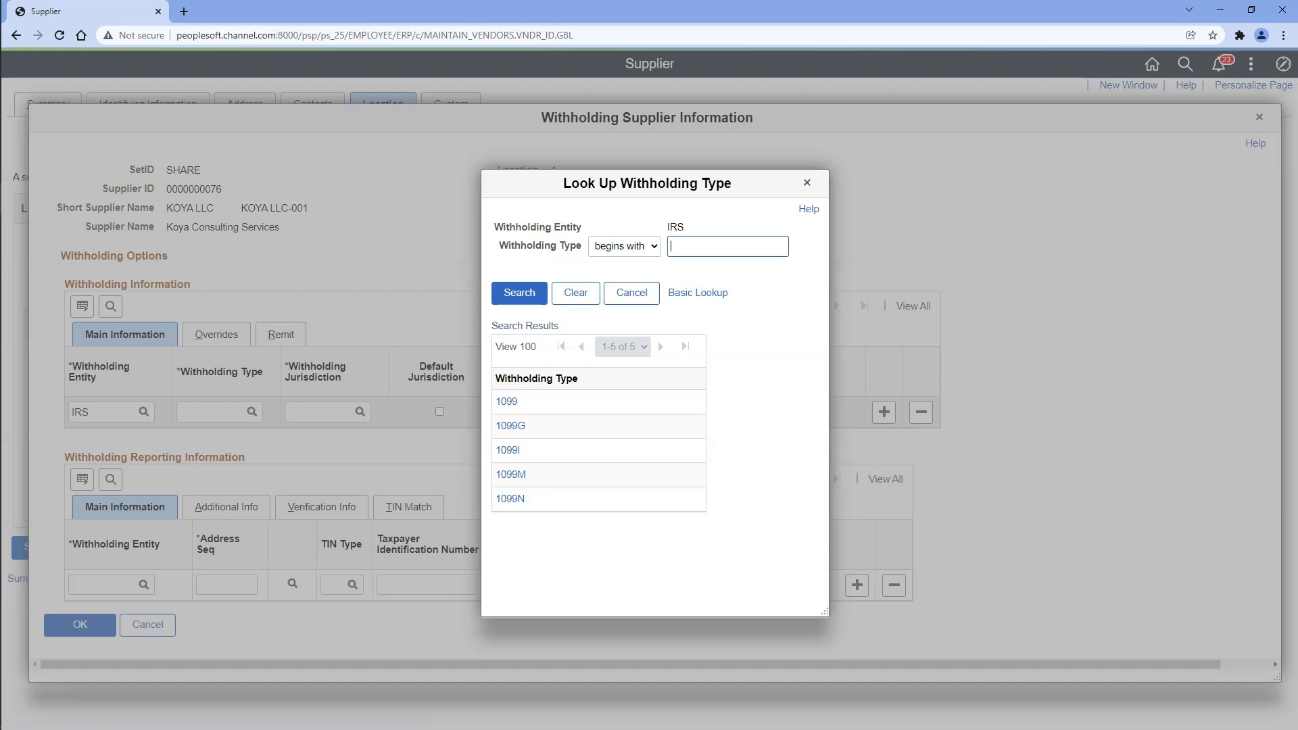
click(511, 499)
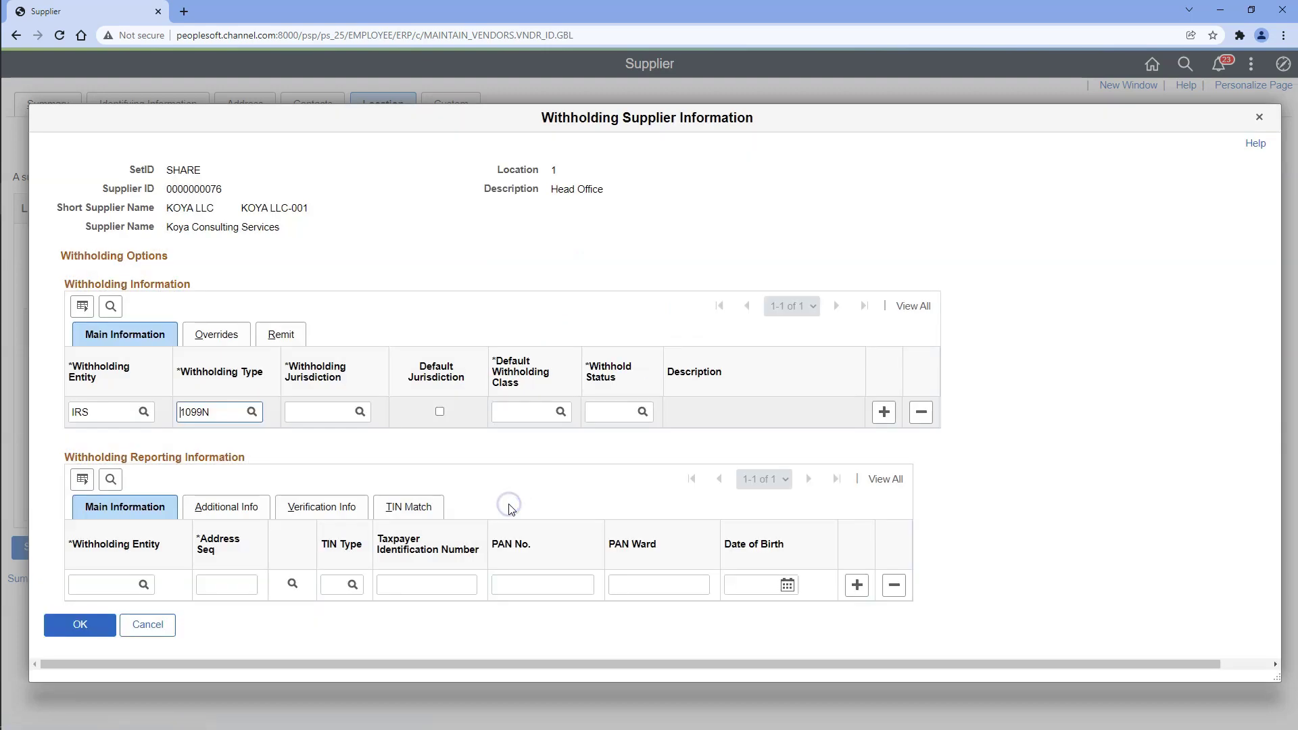
click(359, 412)
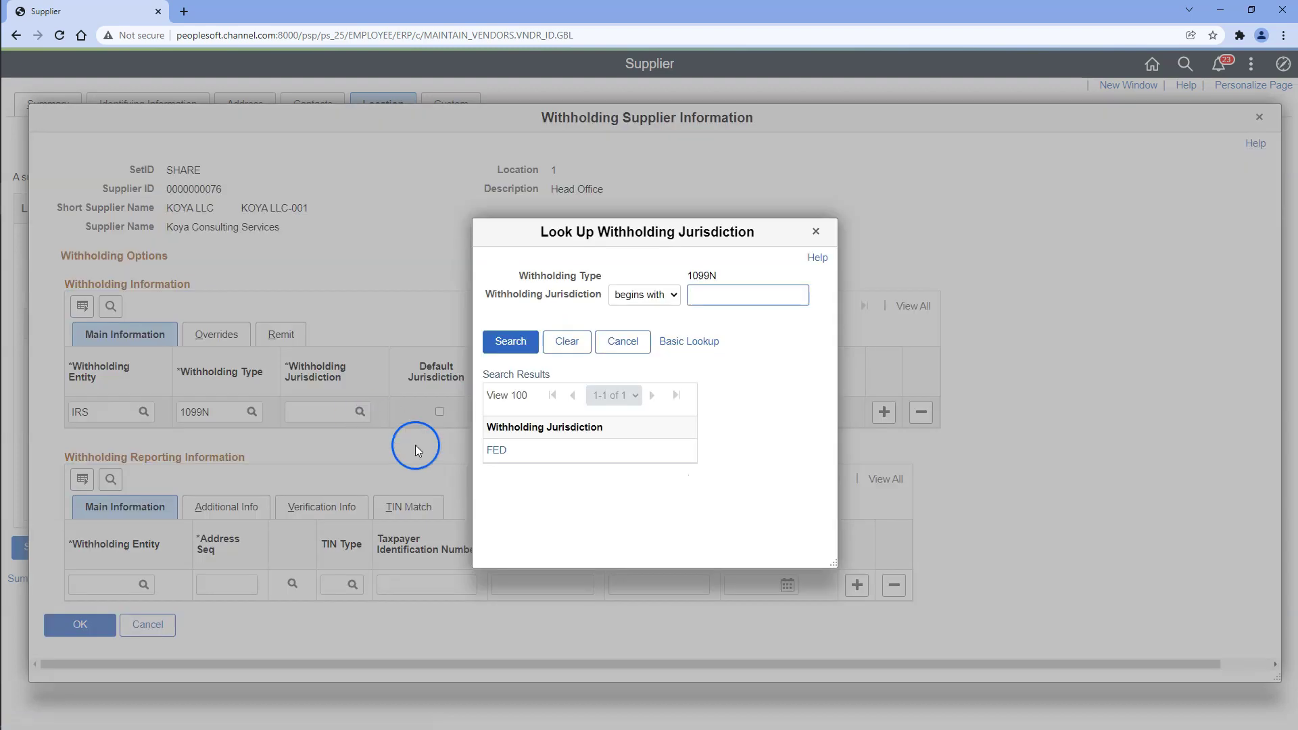
click(496, 451)
click(439, 411)
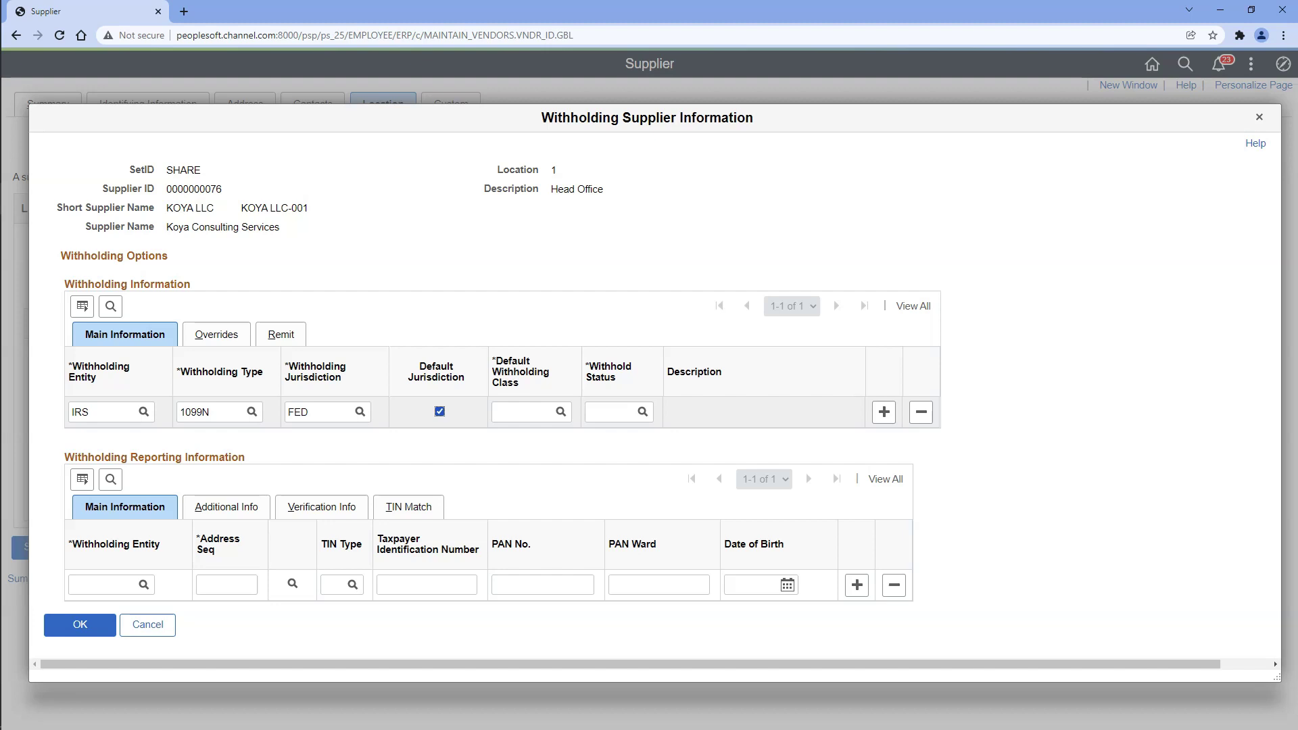
Step: Set the default withholding class to 01 (Nonemployee Compensation) and the withhold status to RPT (Reporting Only)
click(560, 412)
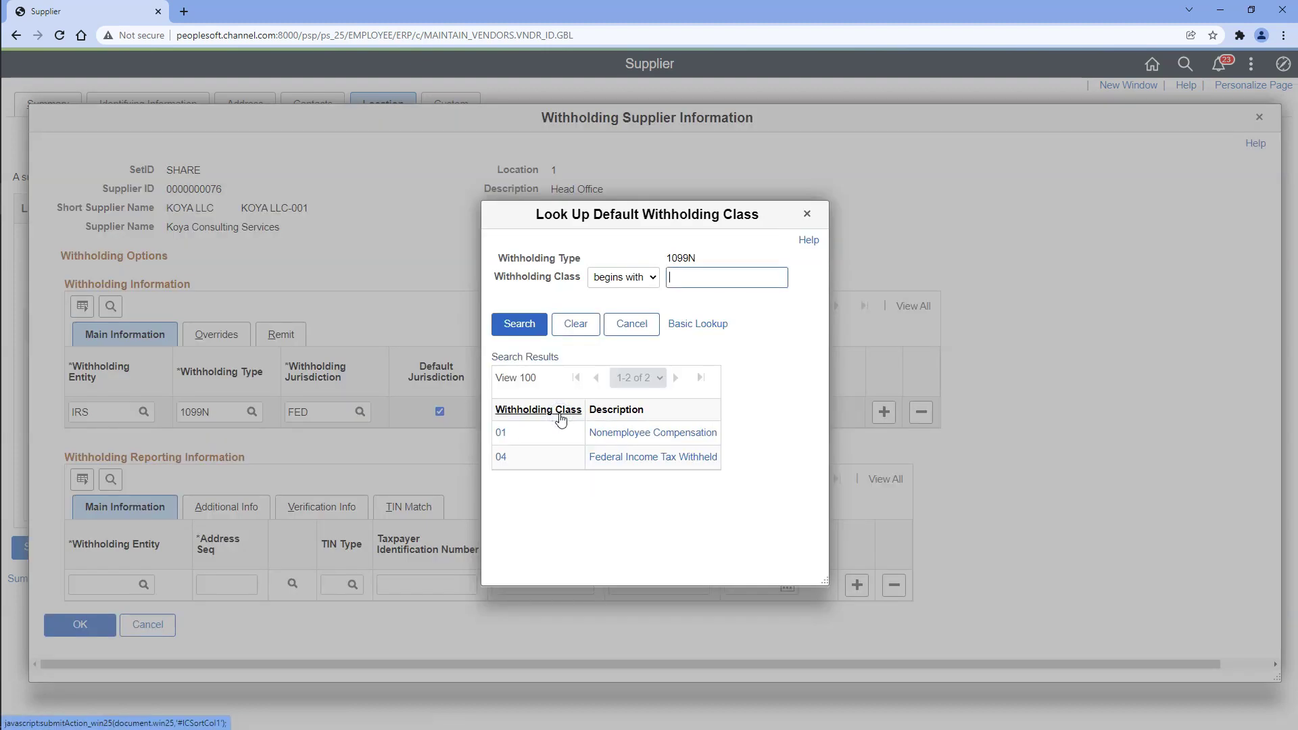
click(559, 433)
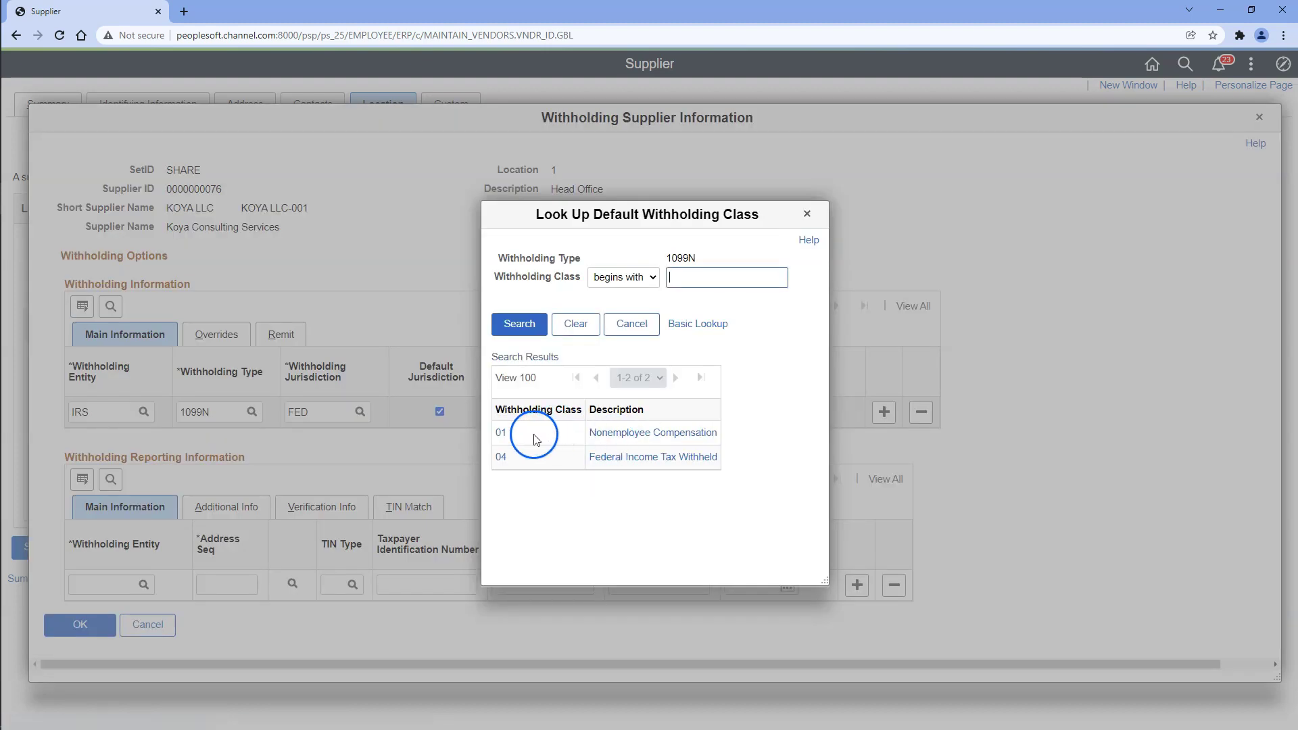
click(501, 432)
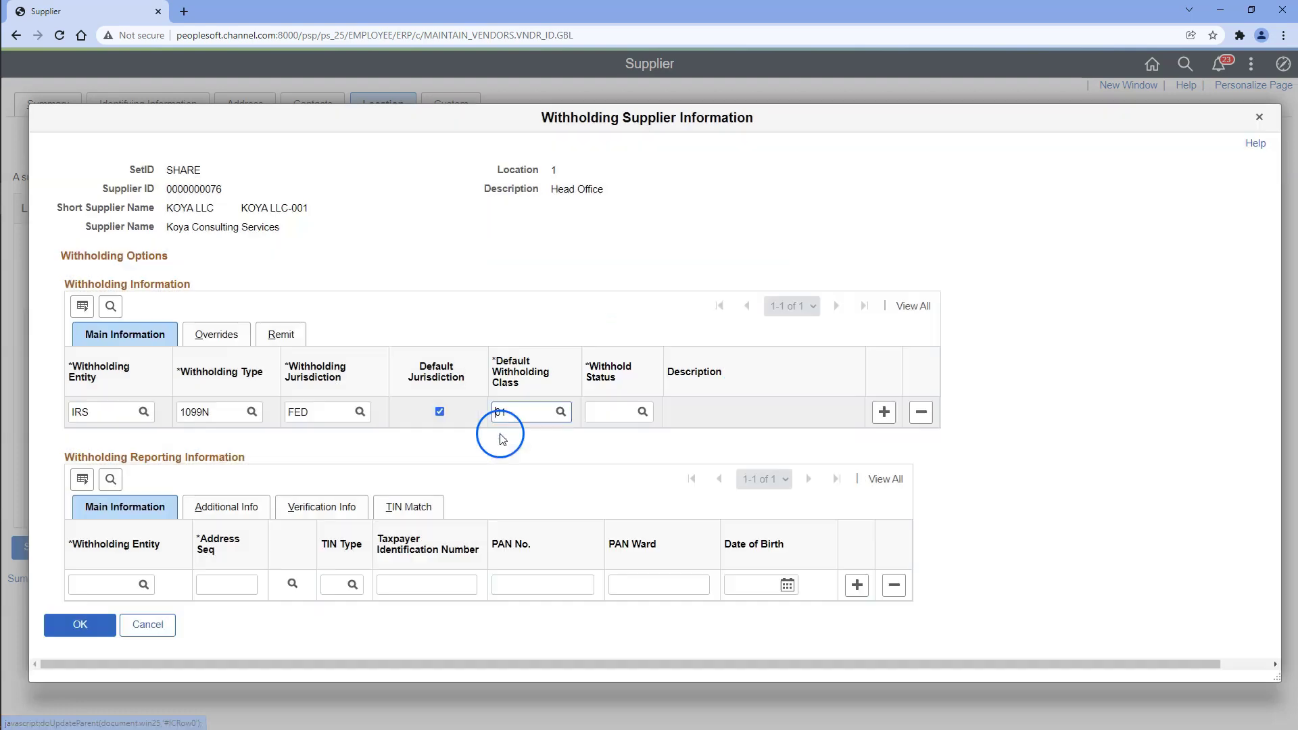
click(634, 412)
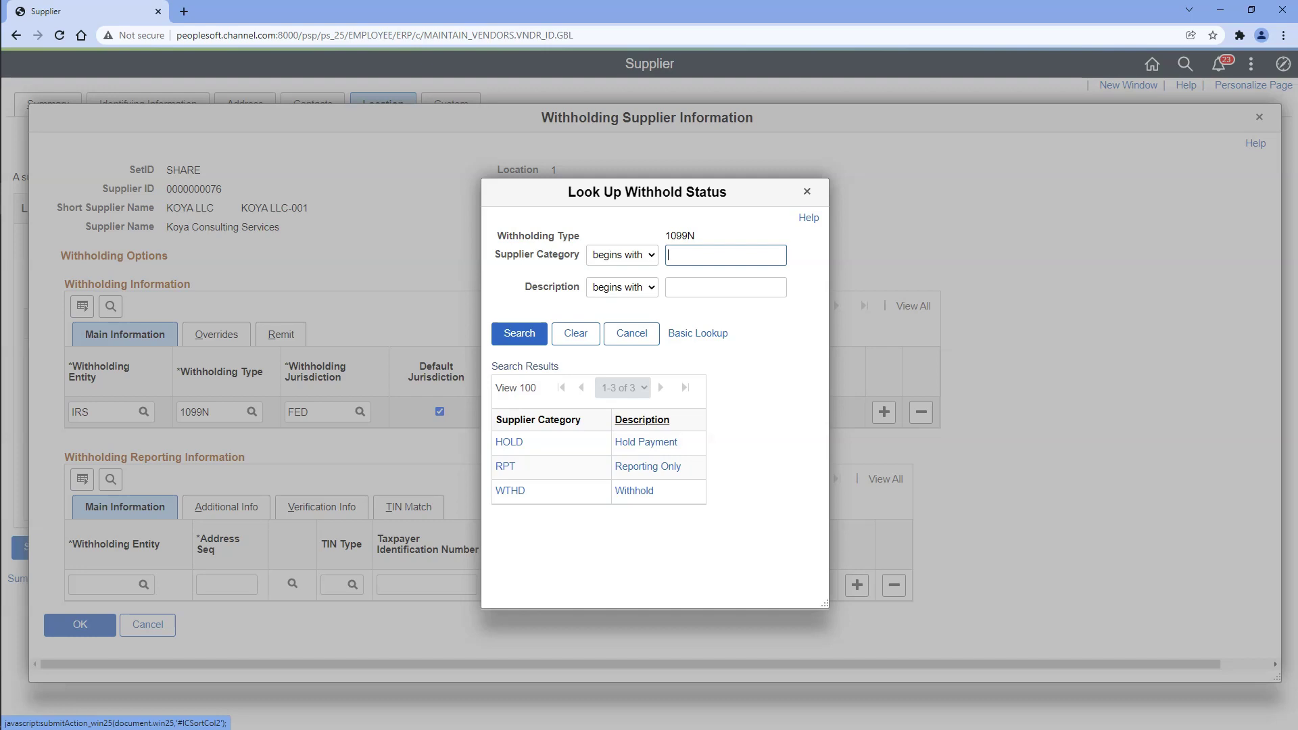
click(636, 466)
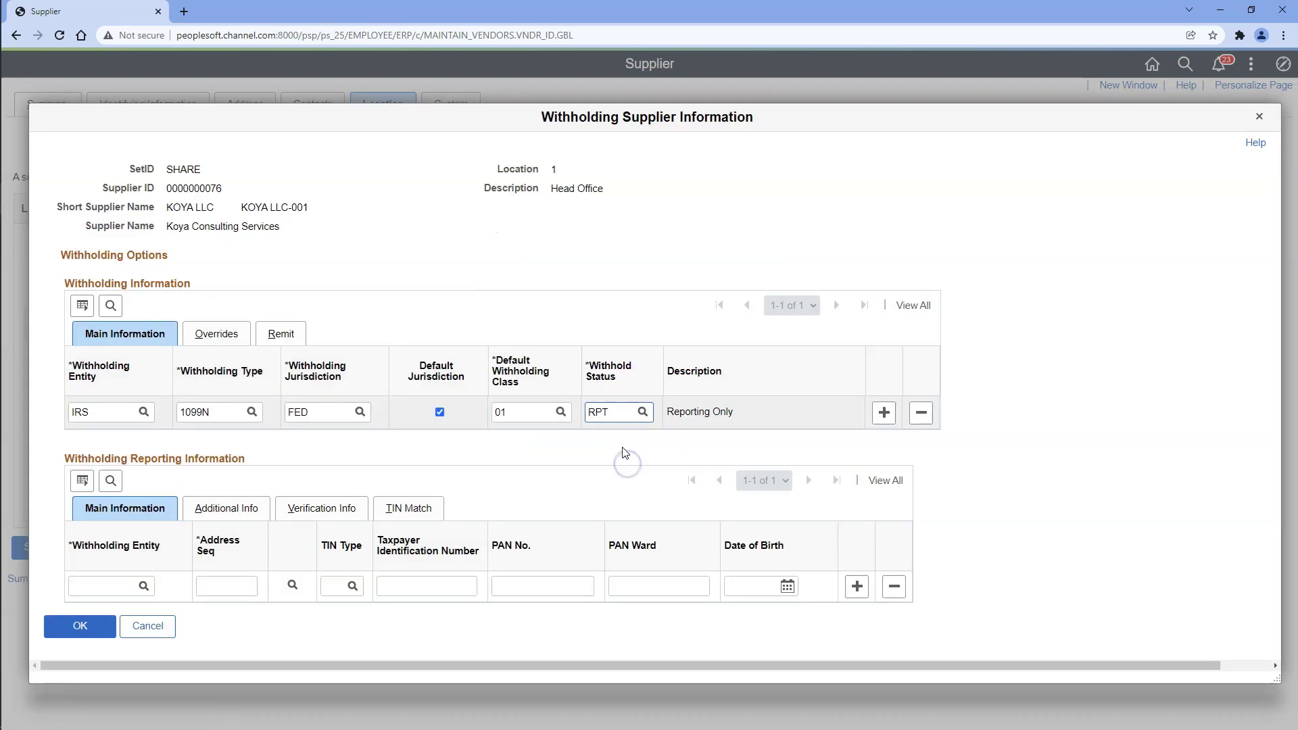
Step: Set the withholding reporting entity to IRS and choose the supplier's Street 101, Vienna address, sequence 1
click(143, 585)
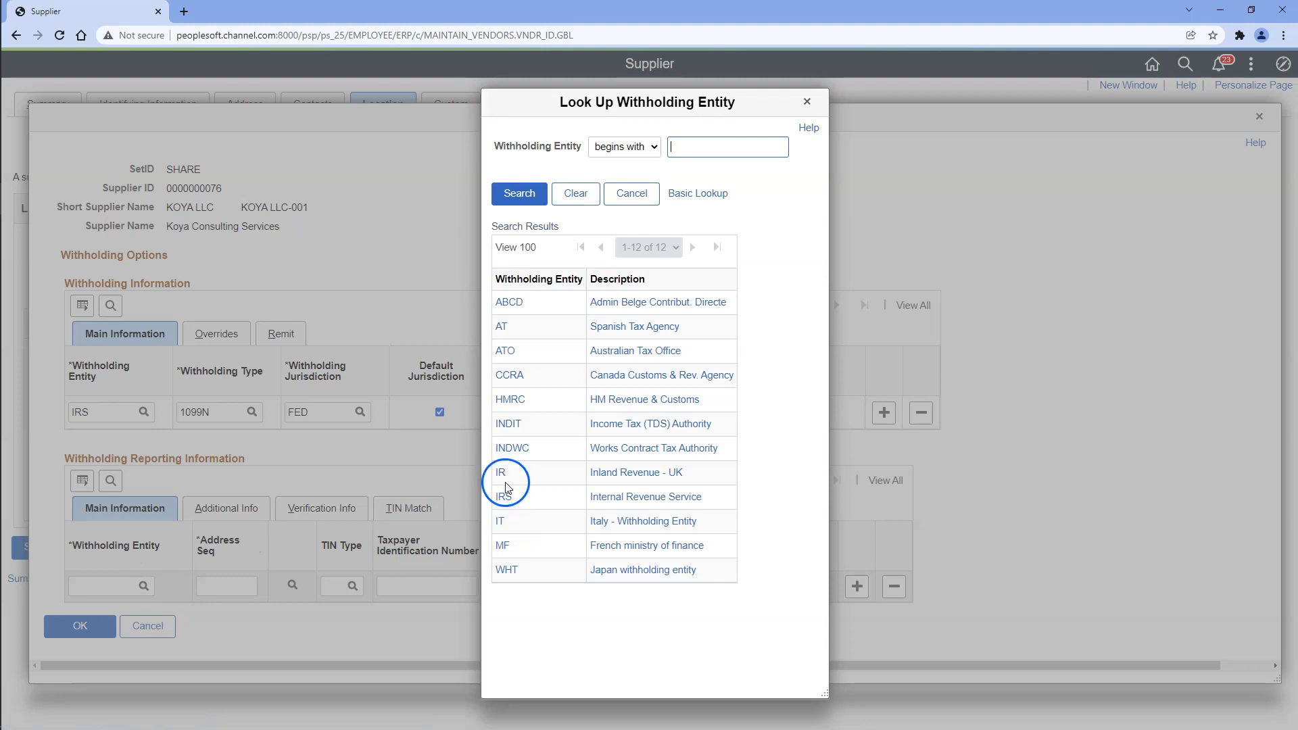
click(504, 497)
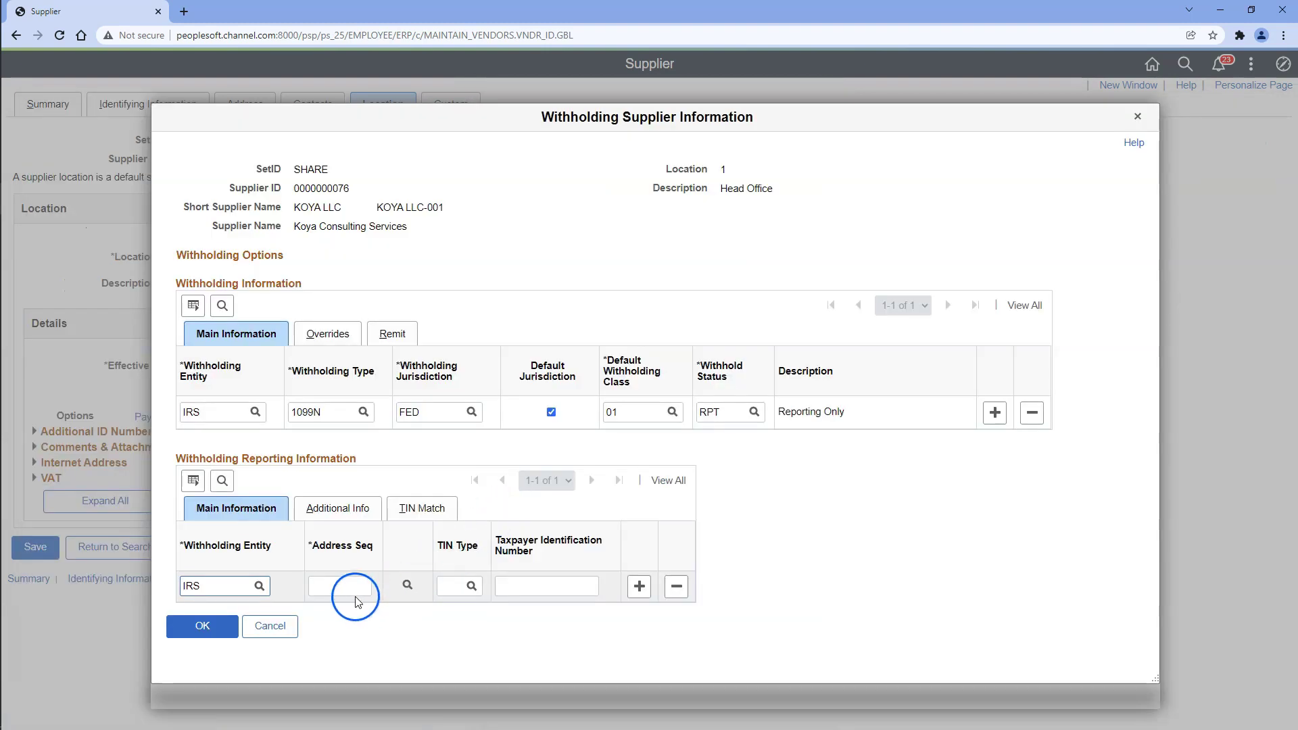
click(407, 585)
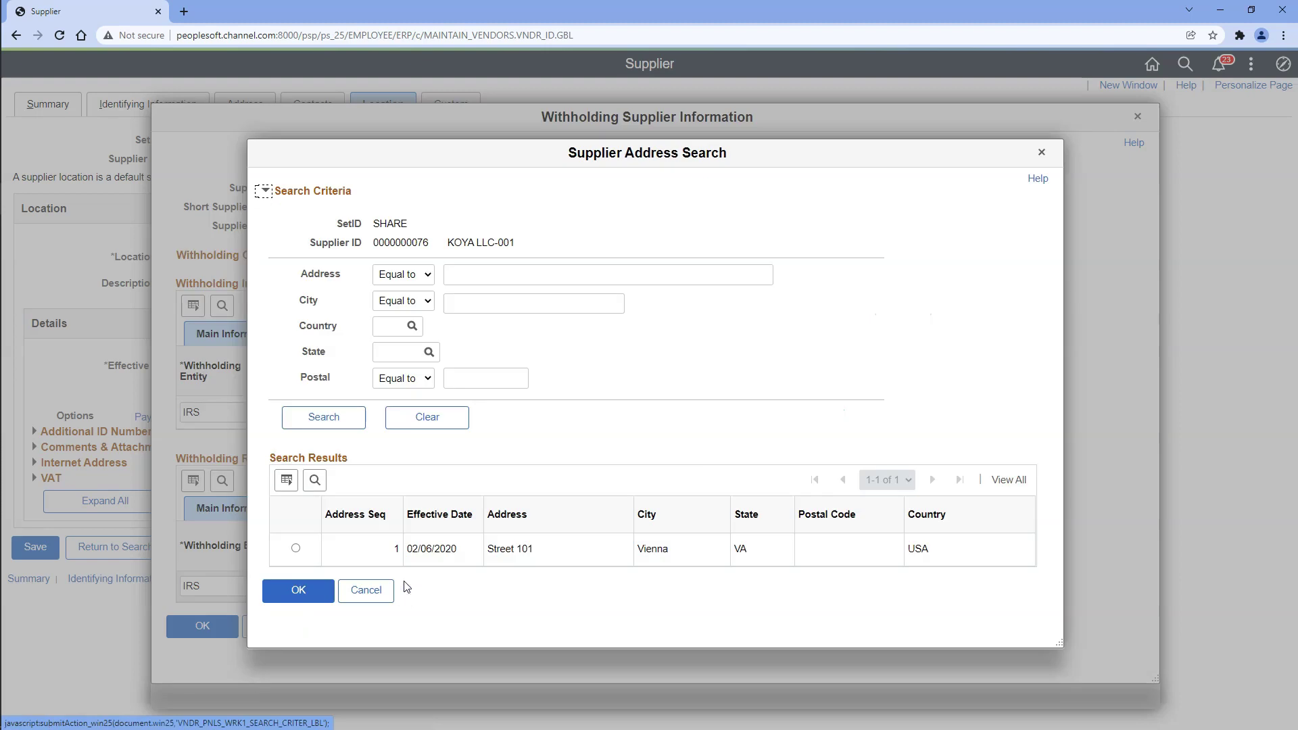
click(296, 548)
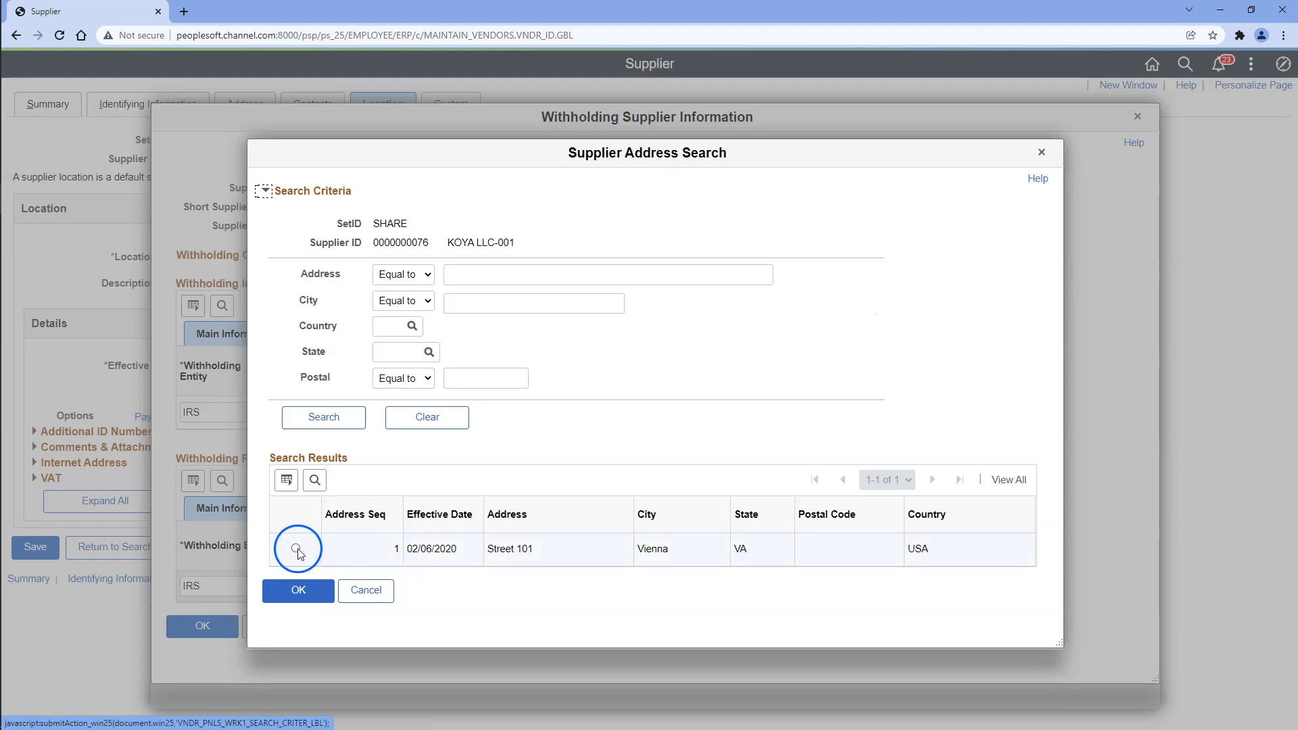
click(302, 596)
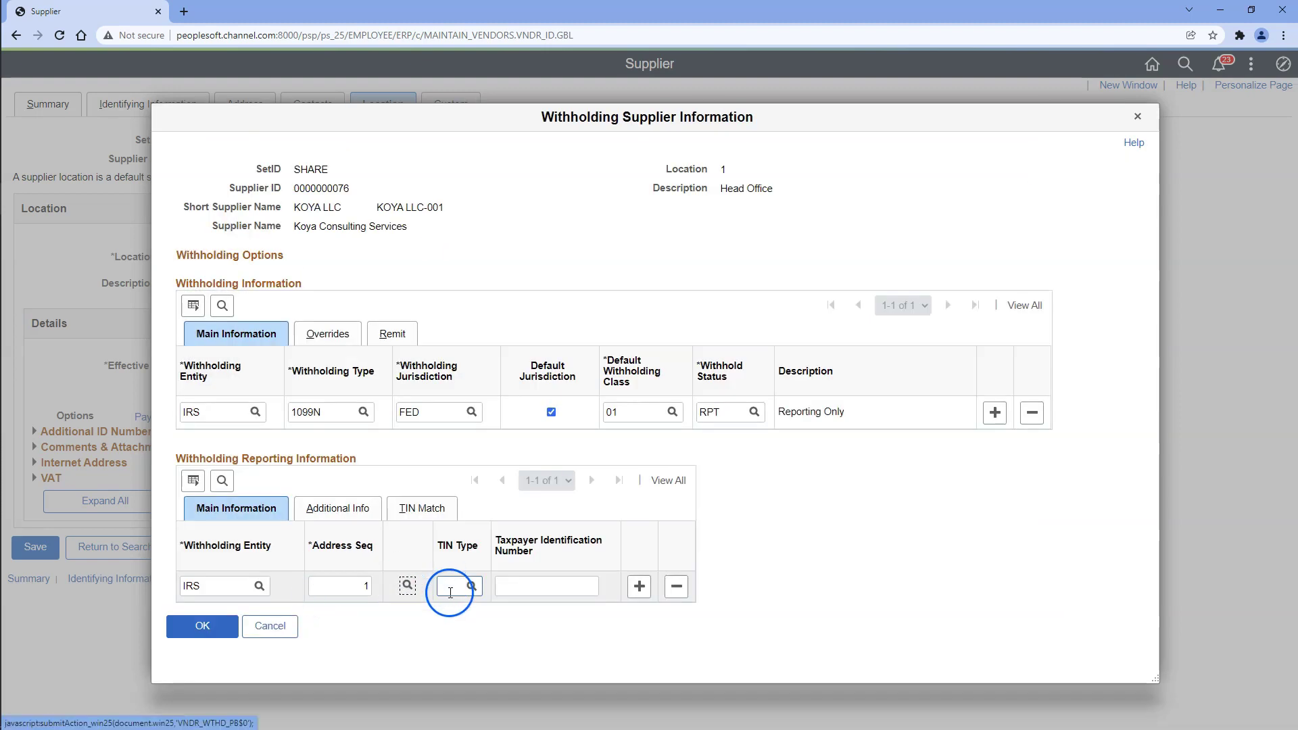
Step: Set the TIN type to Federal Employer ID Number (F), enter the taxpayer identification number, accept the withholding details and save the supplier
click(471, 587)
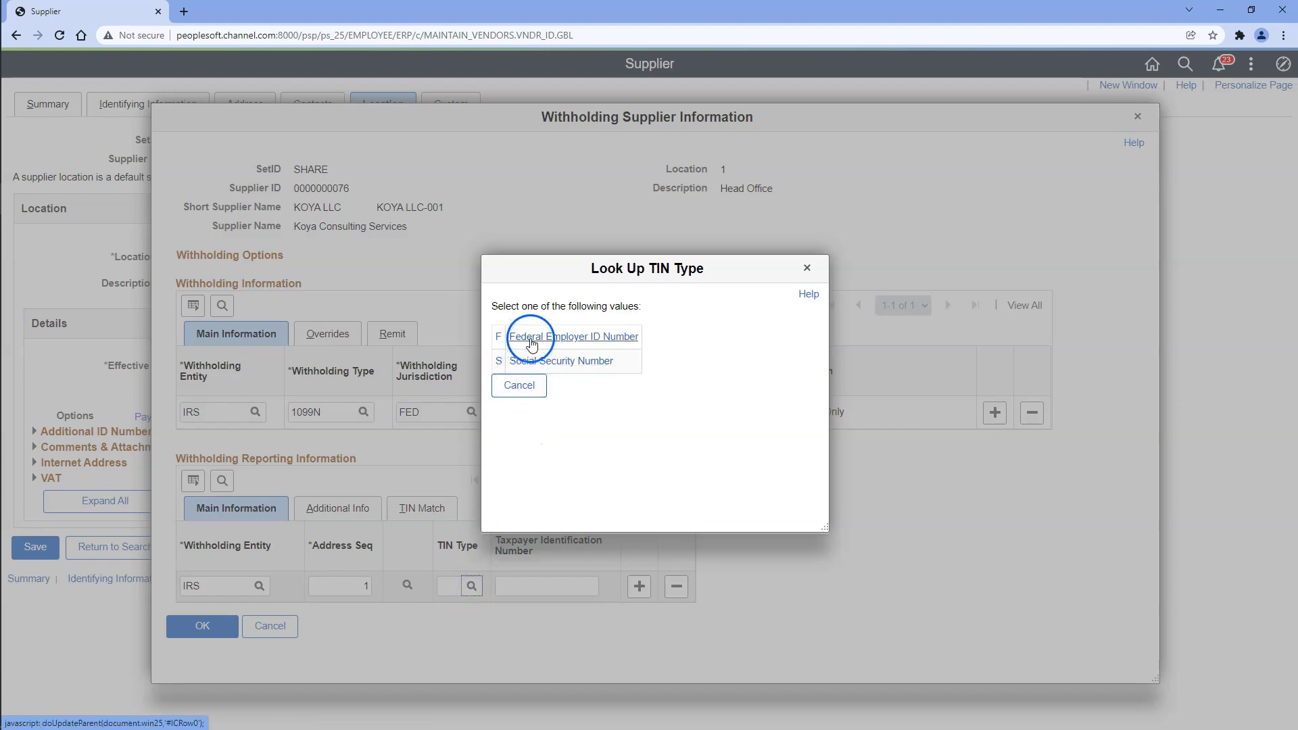
click(530, 338)
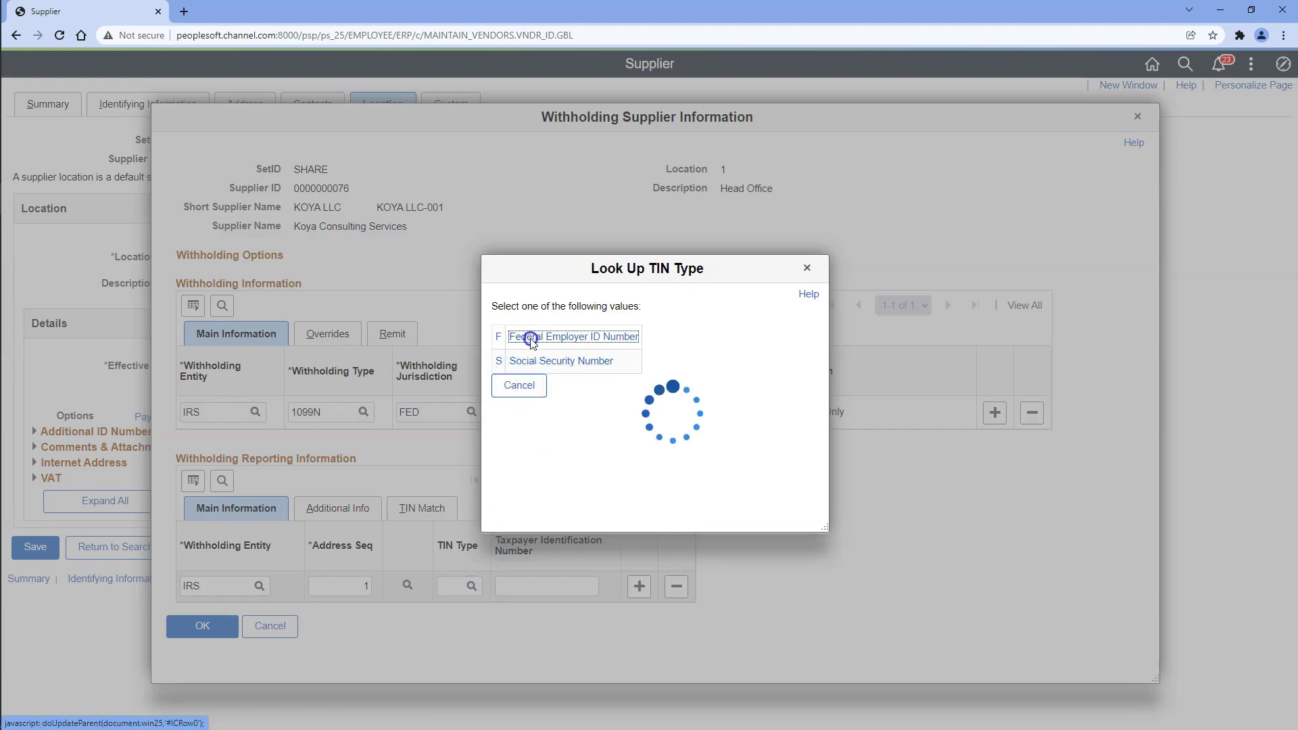
click(536, 586)
text(000000)
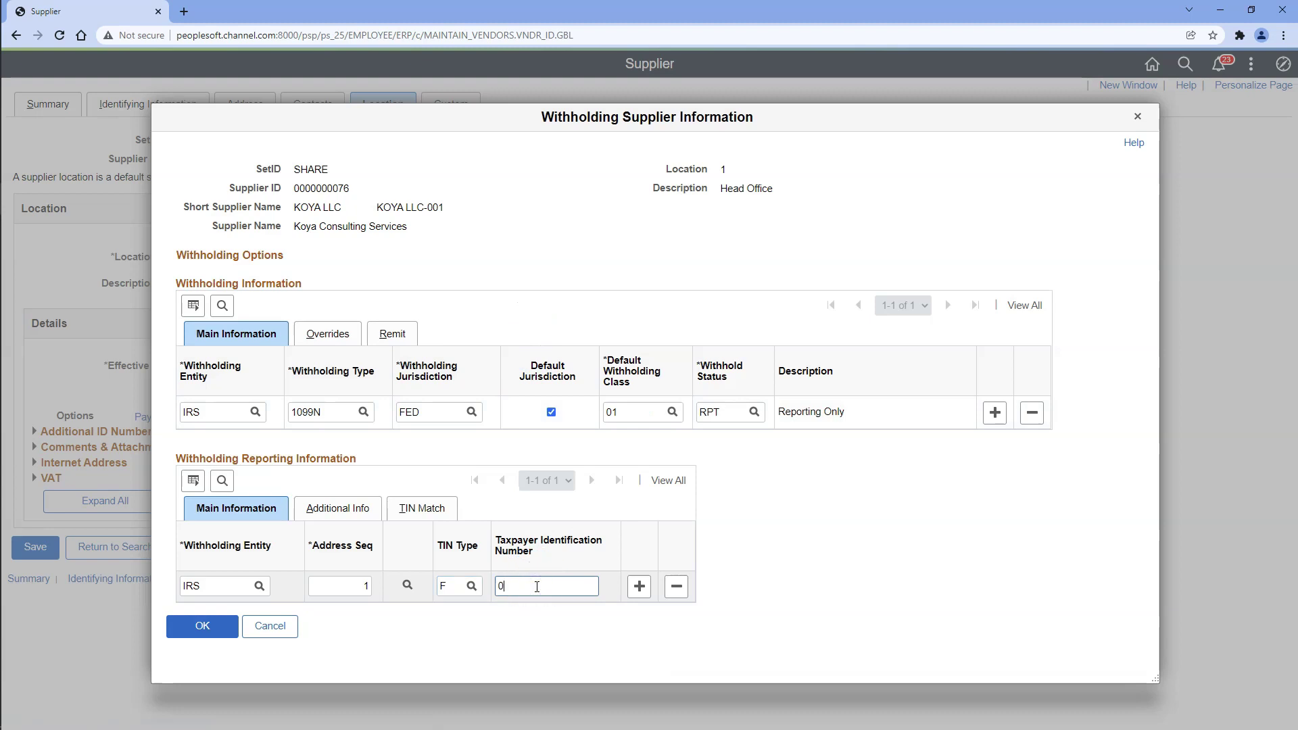
text(001)
click(216, 629)
click(39, 554)
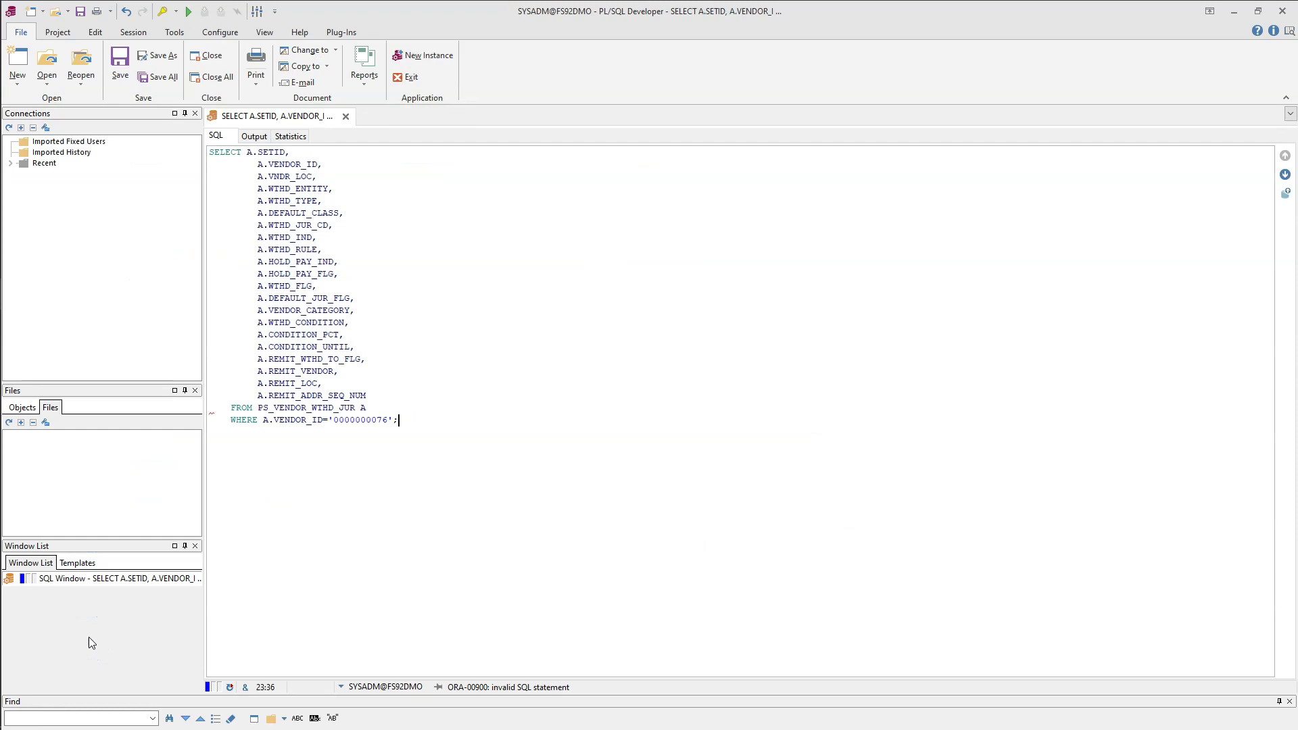
Step: Switch to PL/SQL Developer, run the whole PS_VENDOR_WTHD_JUR query for the supplier and examine the returned withholding fields
double_click(289, 410)
drag(448, 420, 145, 150)
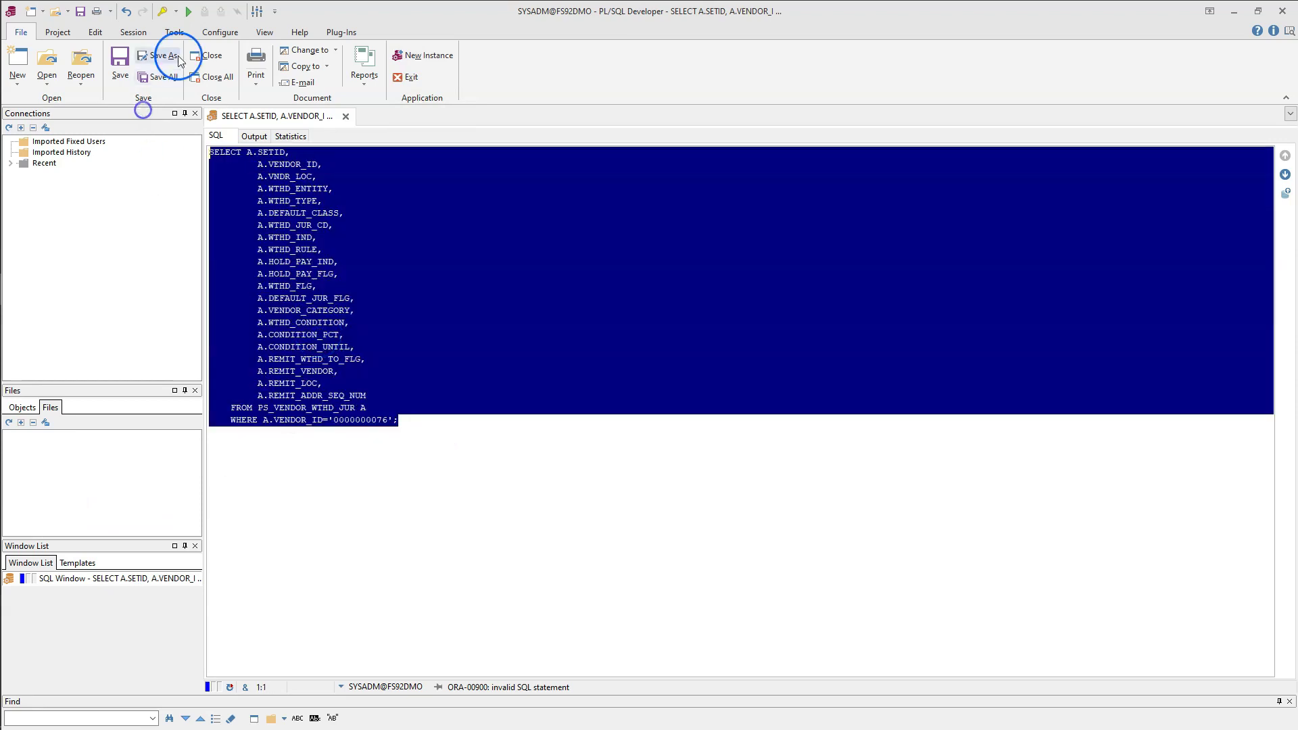
click(189, 13)
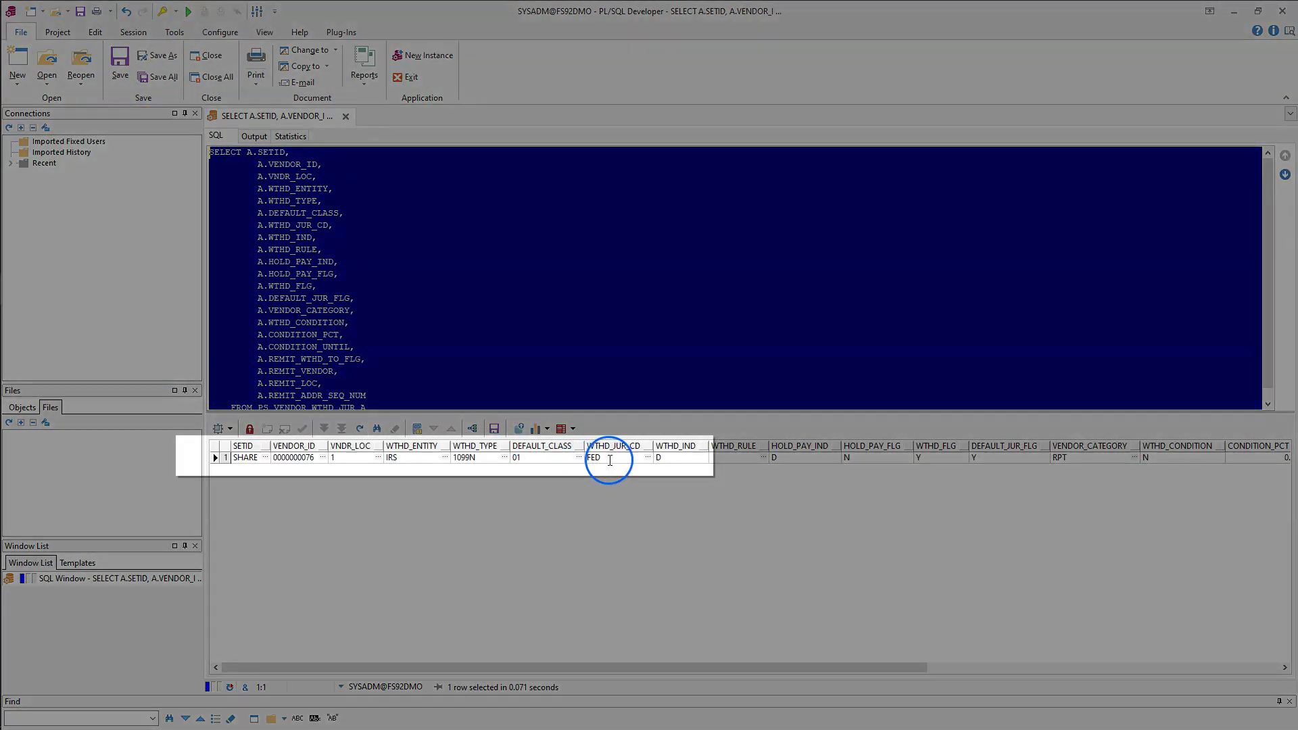
click(610, 460)
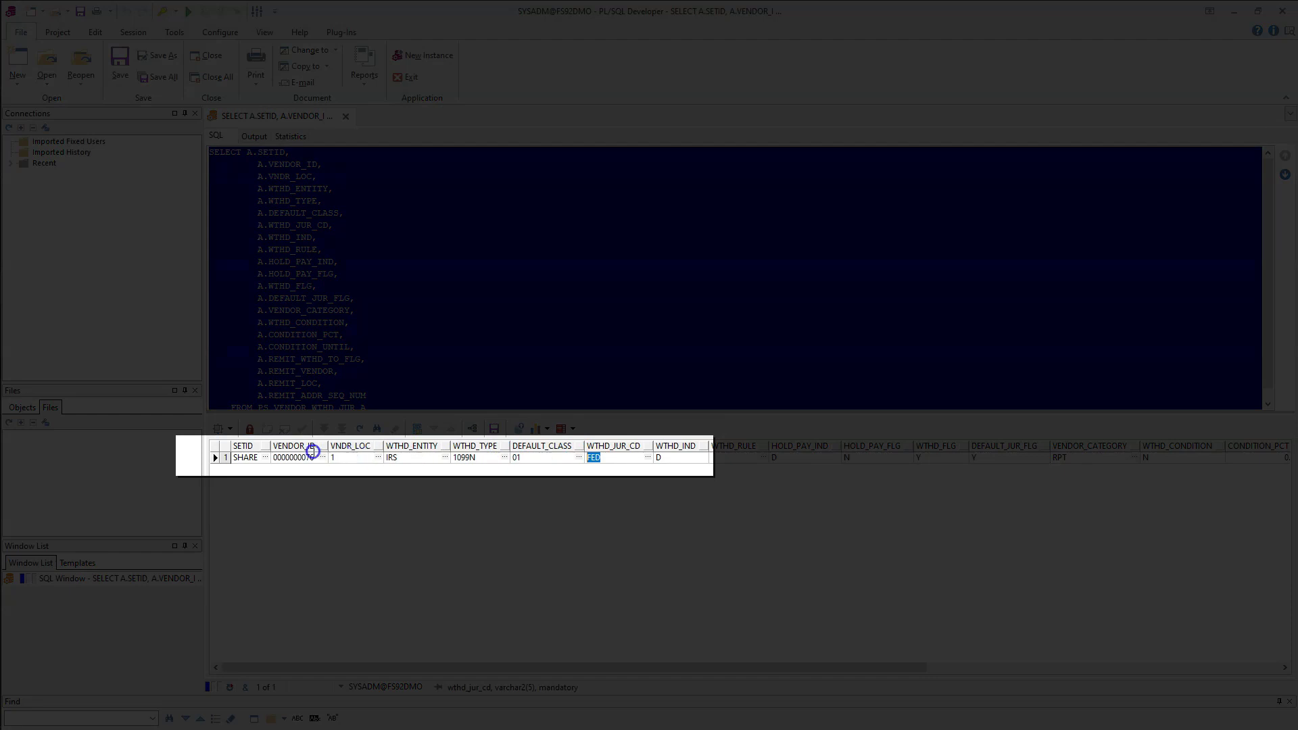
drag(243, 457, 473, 446)
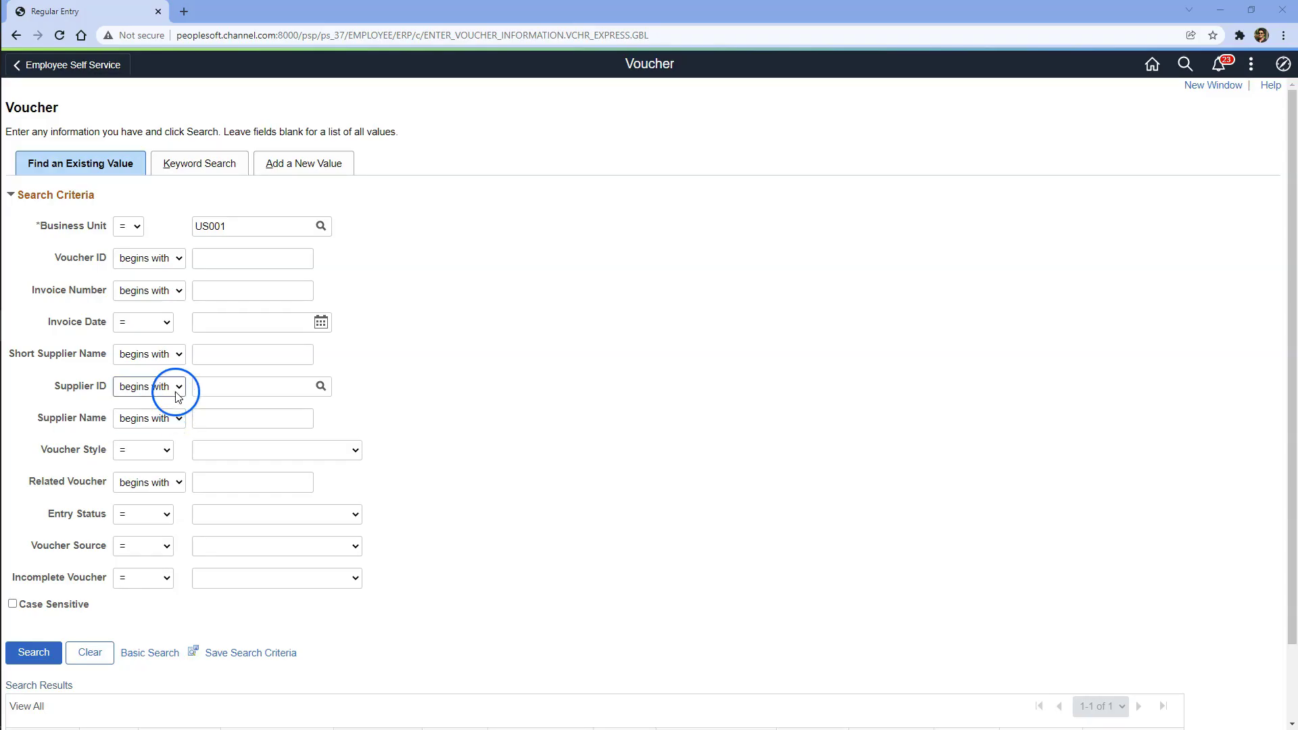
Step: Search existing PeopleSoft vouchers in business unit US001 for the short supplier name KOYA and open the voucher's invoice information
click(213, 356)
text(KOYA)
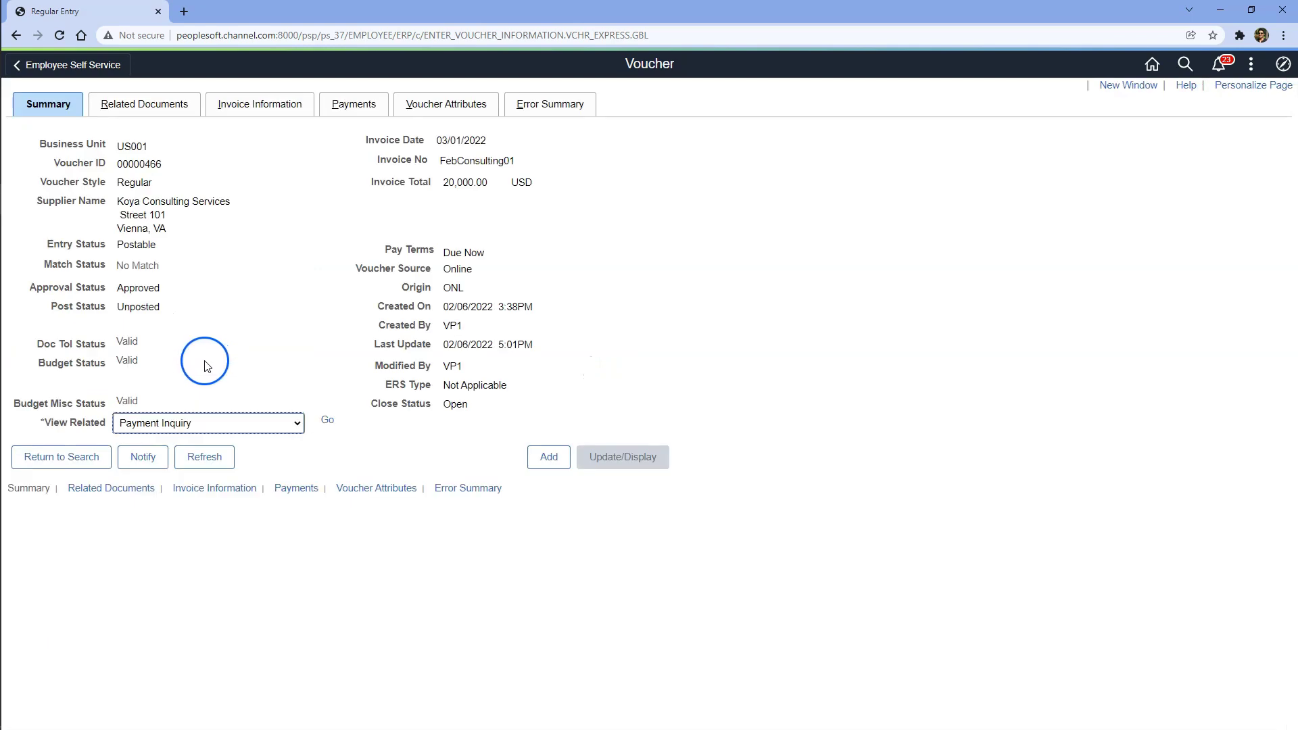
click(168, 106)
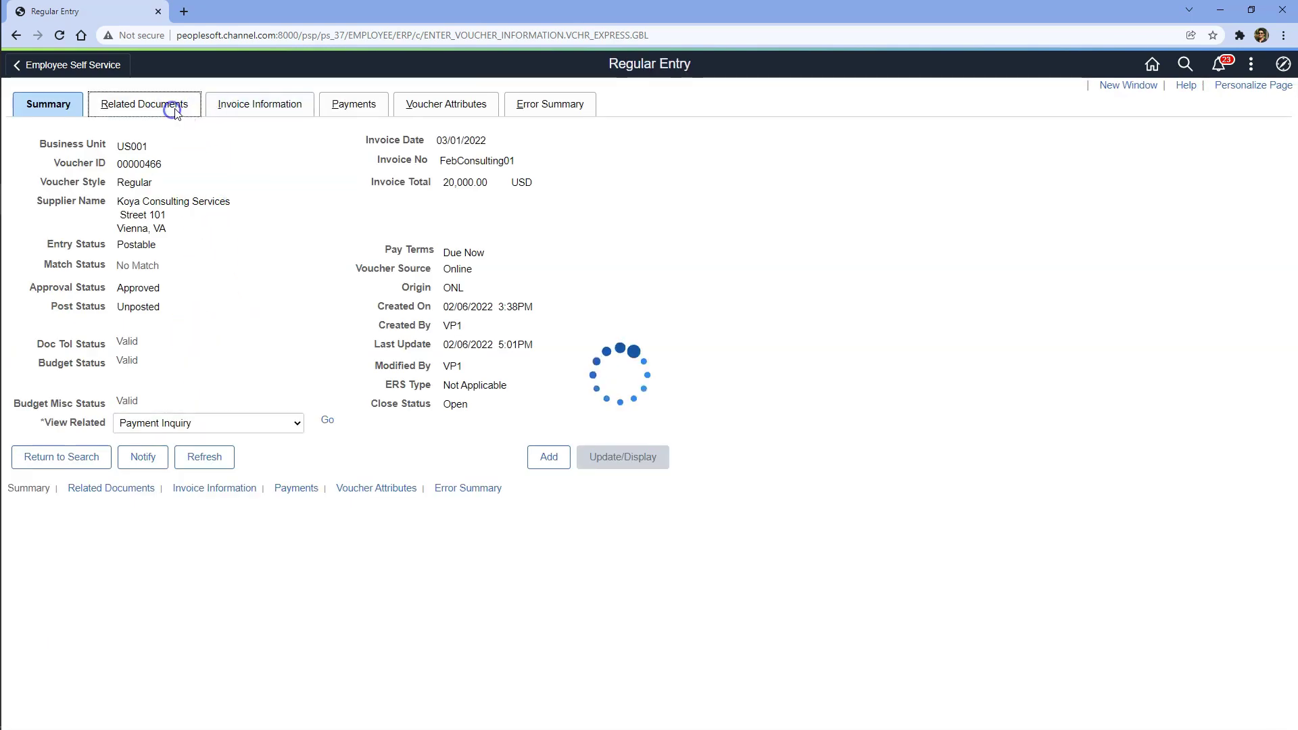
click(236, 114)
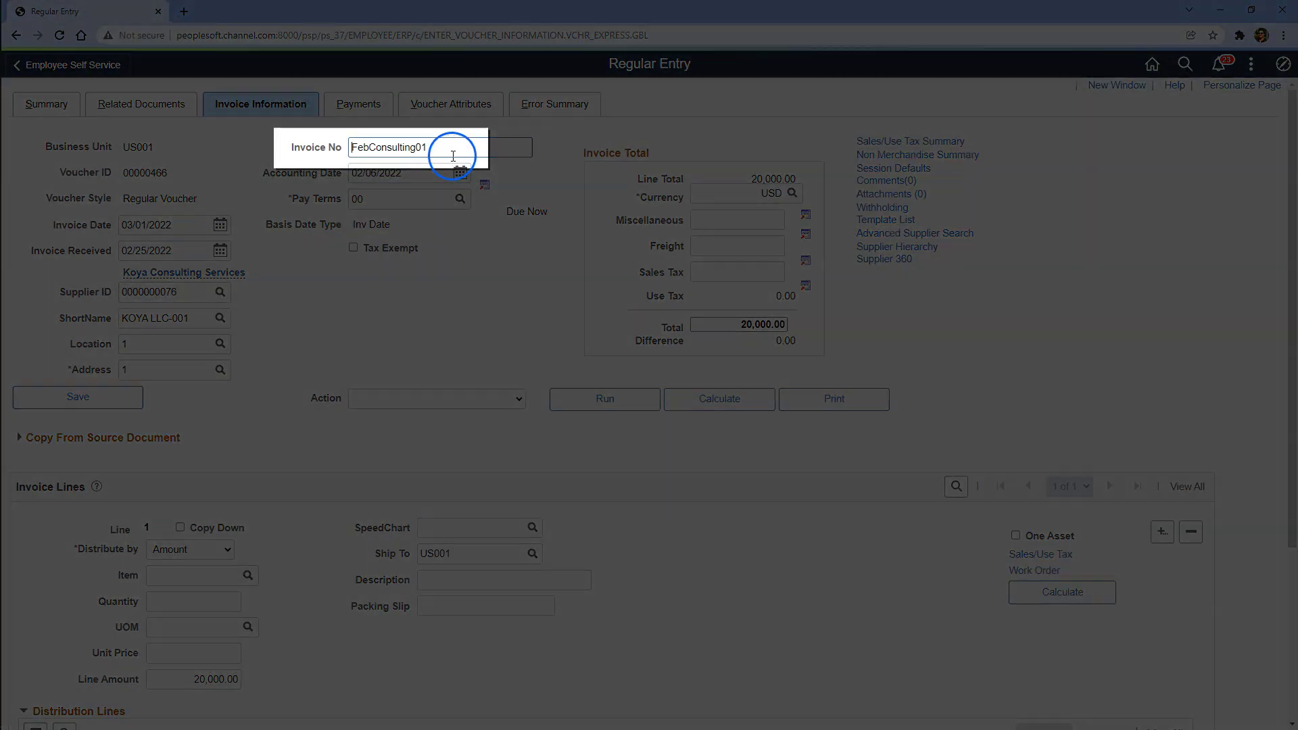
Step: Check the voucher's invoice number and total, and review the entity and type in its invoice line withholding information
drag(455, 151, 353, 146)
click(401, 283)
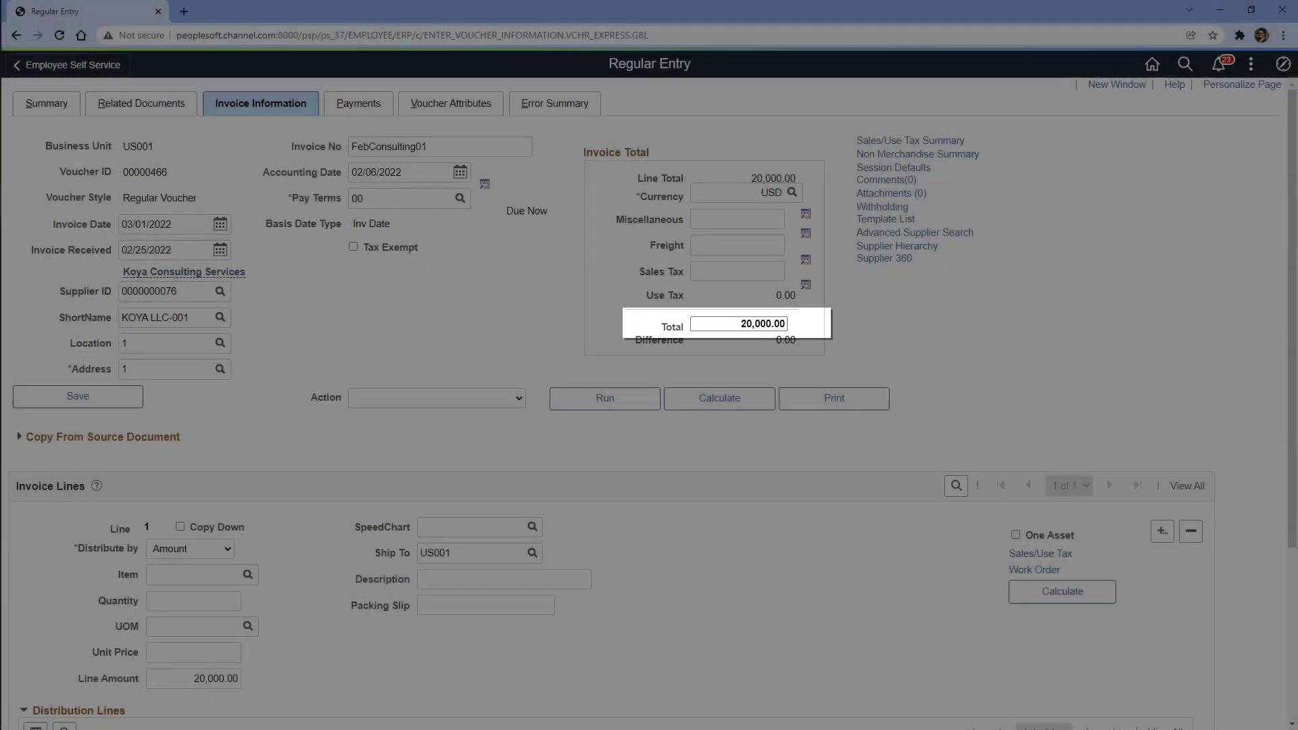
click(876, 211)
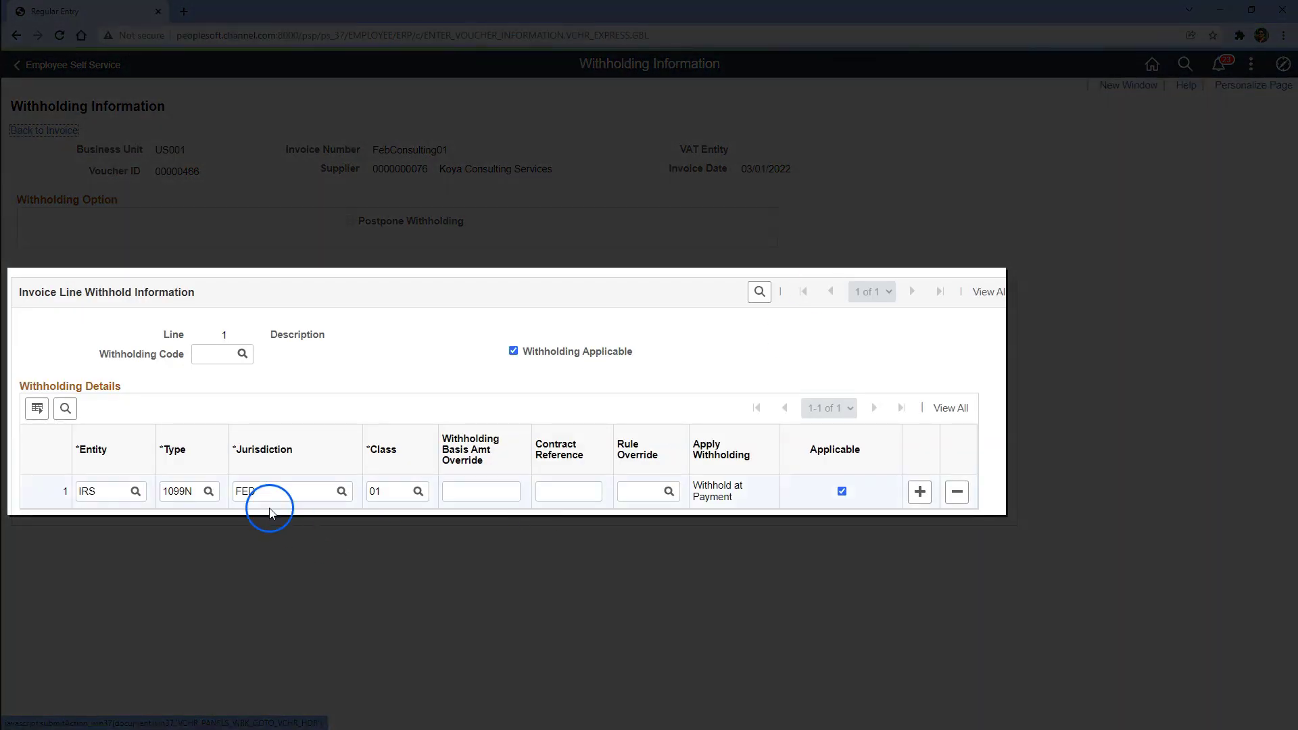
click(75, 492)
click(163, 493)
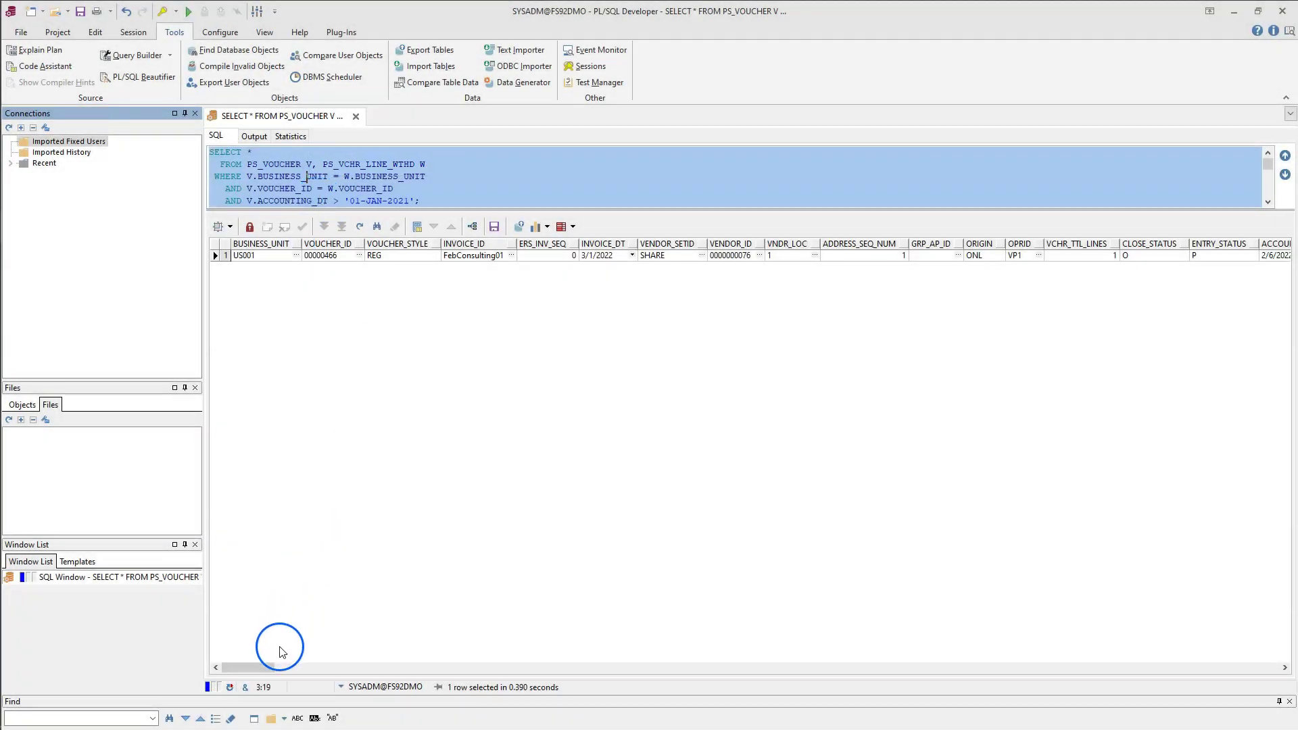
Step: In PL/SQL Developer, examine the PS_VCHR_LINE_WTHD query's withholding columns, and run and examine the PS_VOUCHER query joined to PS_PYMNT_VCHR_WTHD
drag(257, 668, 1254, 670)
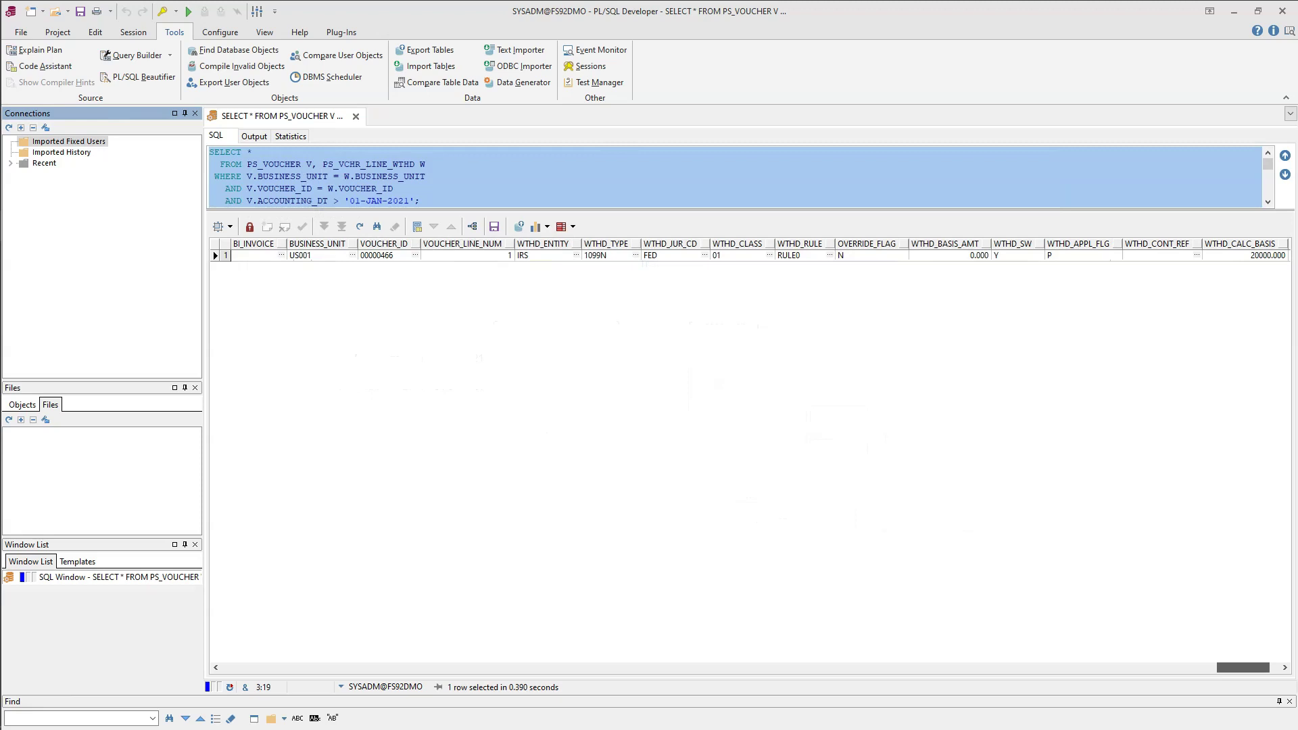
click(309, 255)
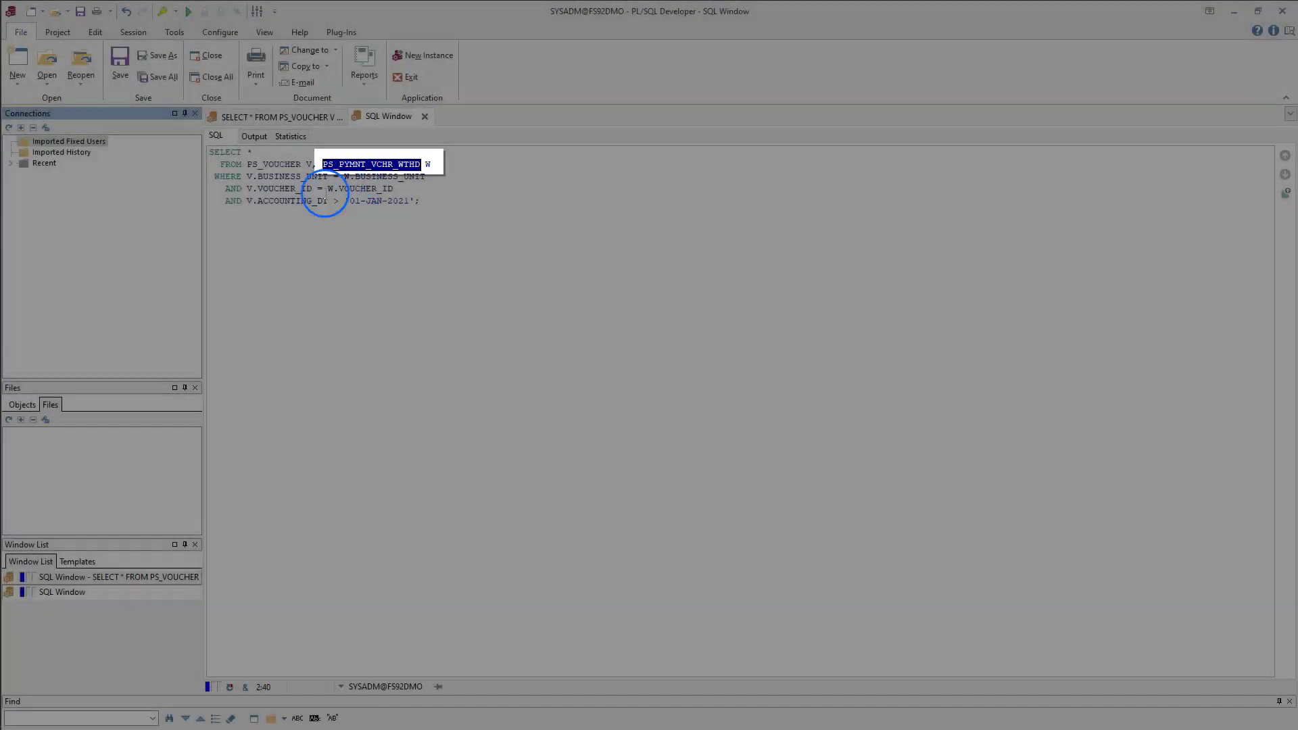
click(323, 189)
click(189, 11)
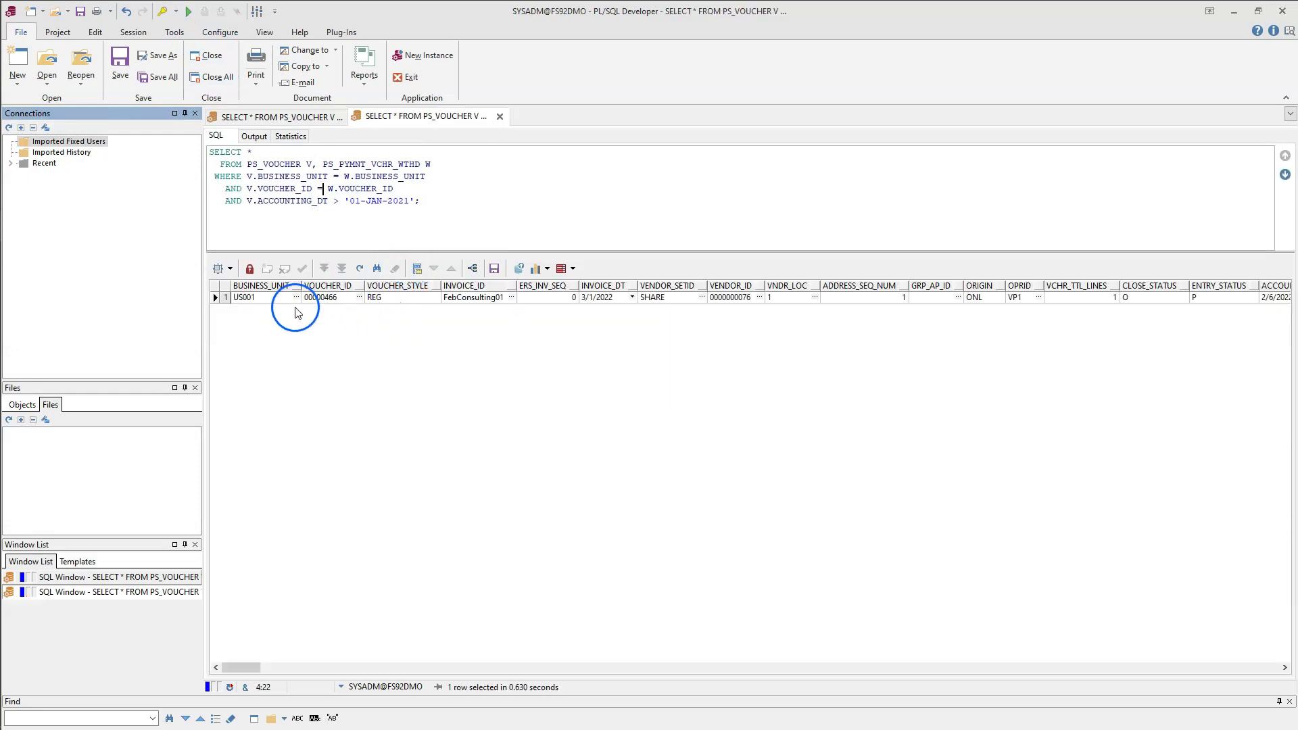
drag(242, 668, 1163, 707)
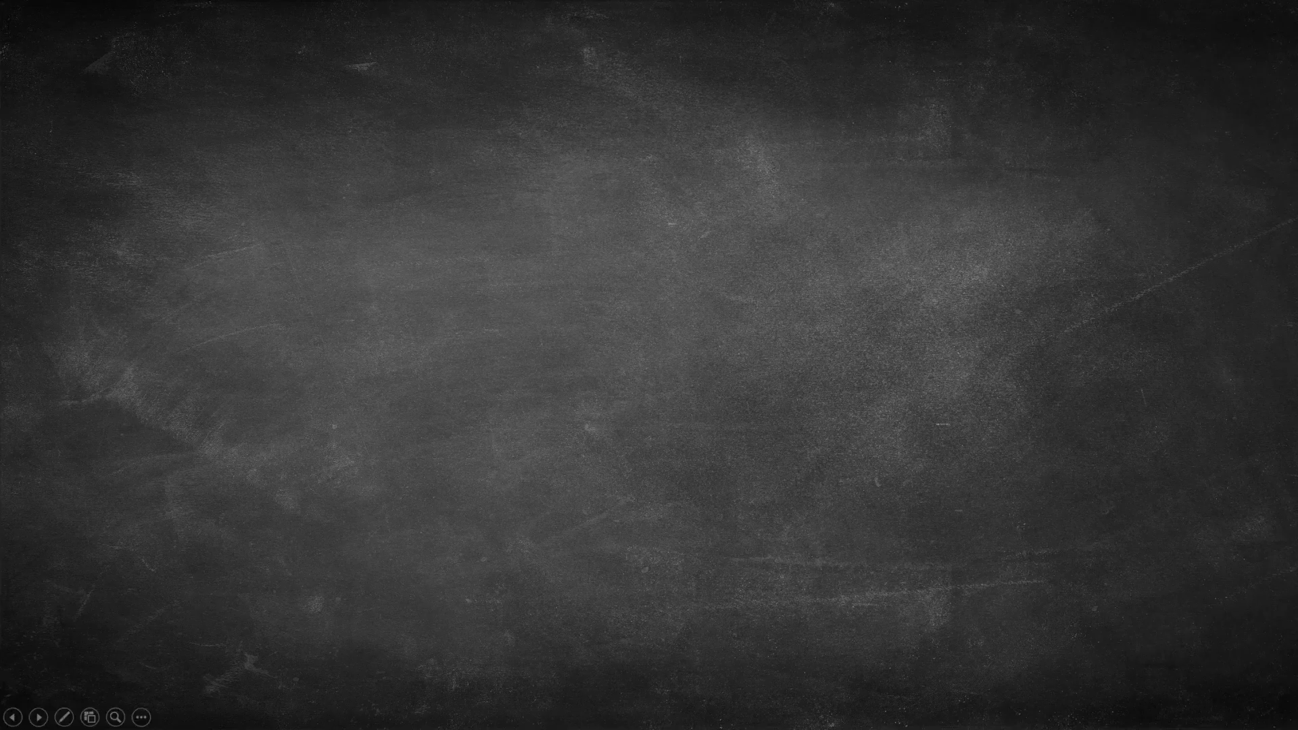
key(Right)
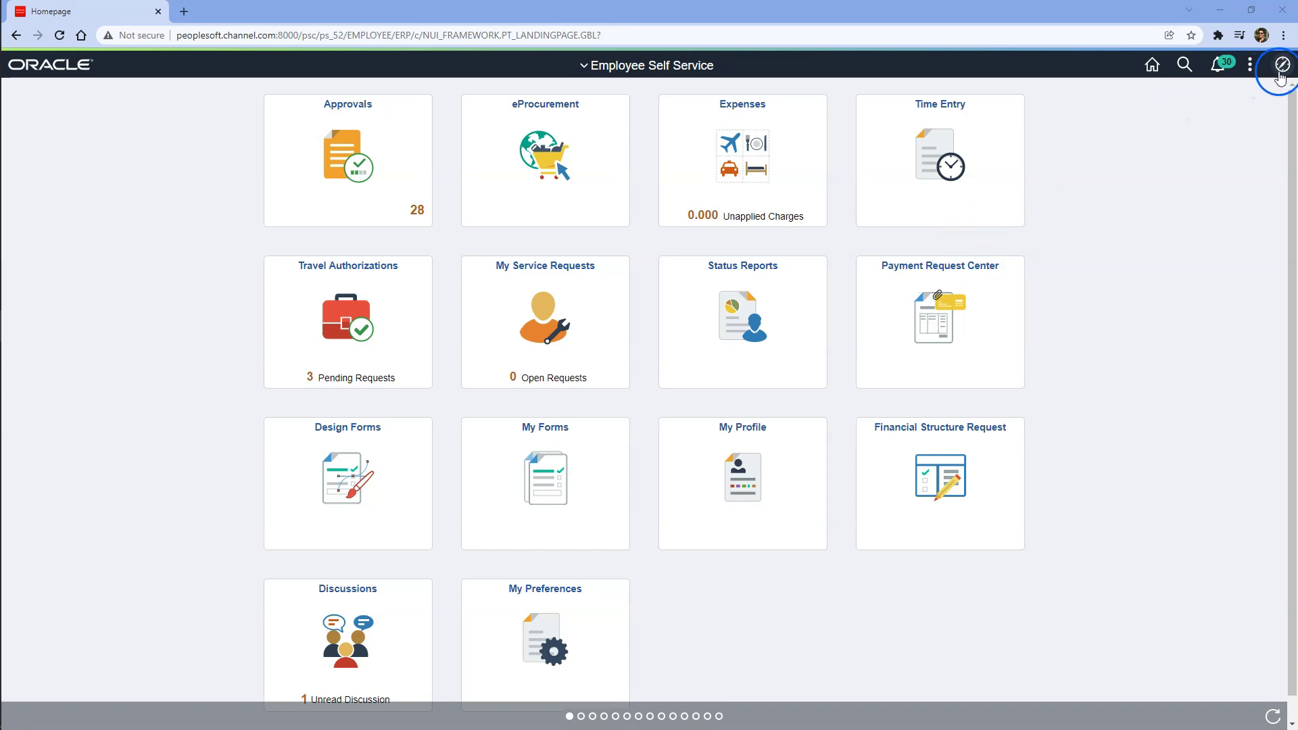
Step: Open the Post Withholdings page under the suppliers' 1099/Global Withholding maintenance functions
click(1276, 77)
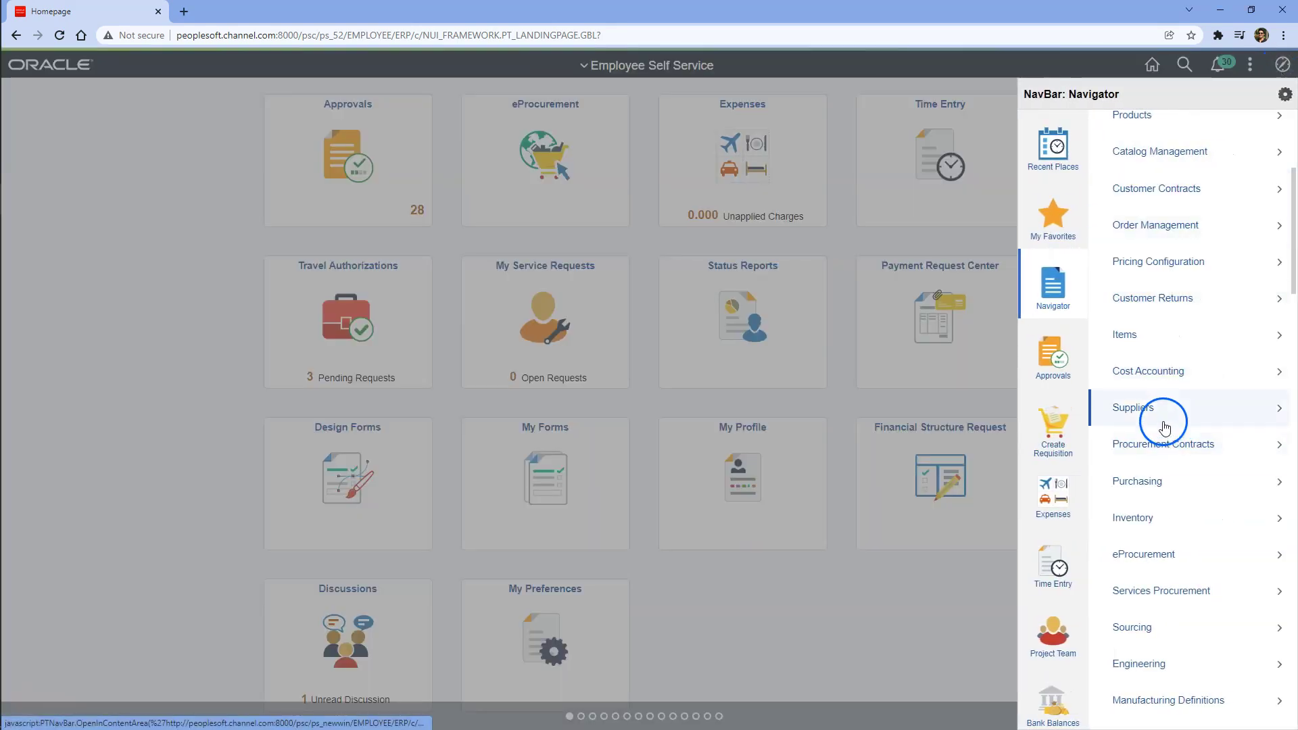
click(1163, 419)
click(1171, 119)
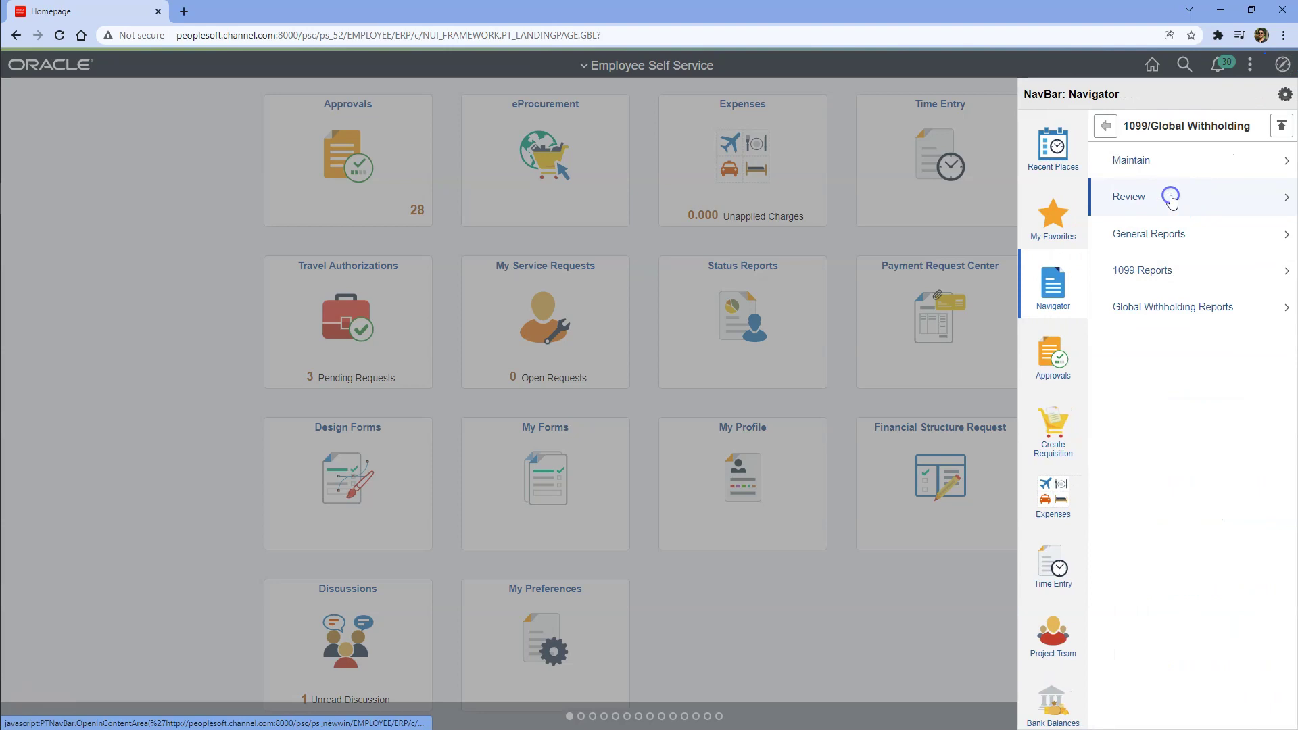
click(1155, 166)
click(1142, 164)
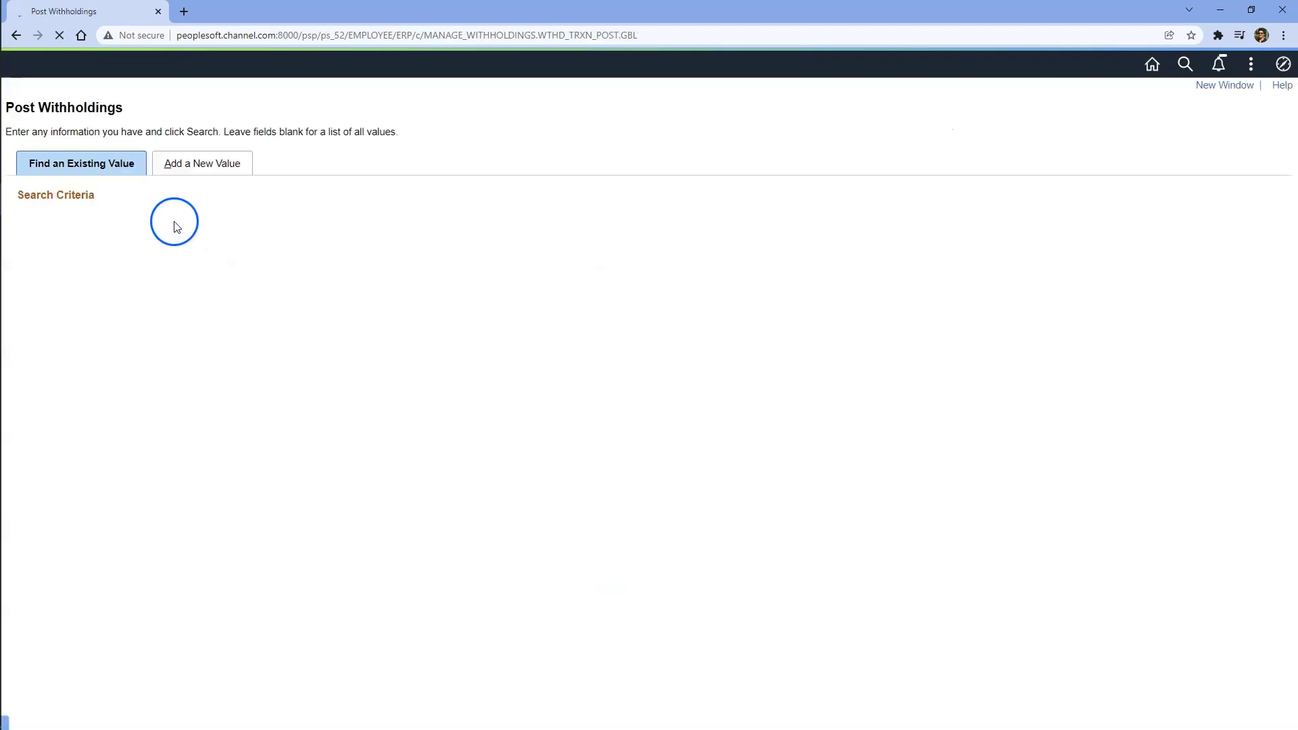
Step: Add a new Post Withholdings run control with the ID WithholdPost_US001
click(190, 154)
click(186, 201)
text(w)
key(BackSpace)
text(Withho)
click(186, 201)
text(ldPost_US001)
key(Return)
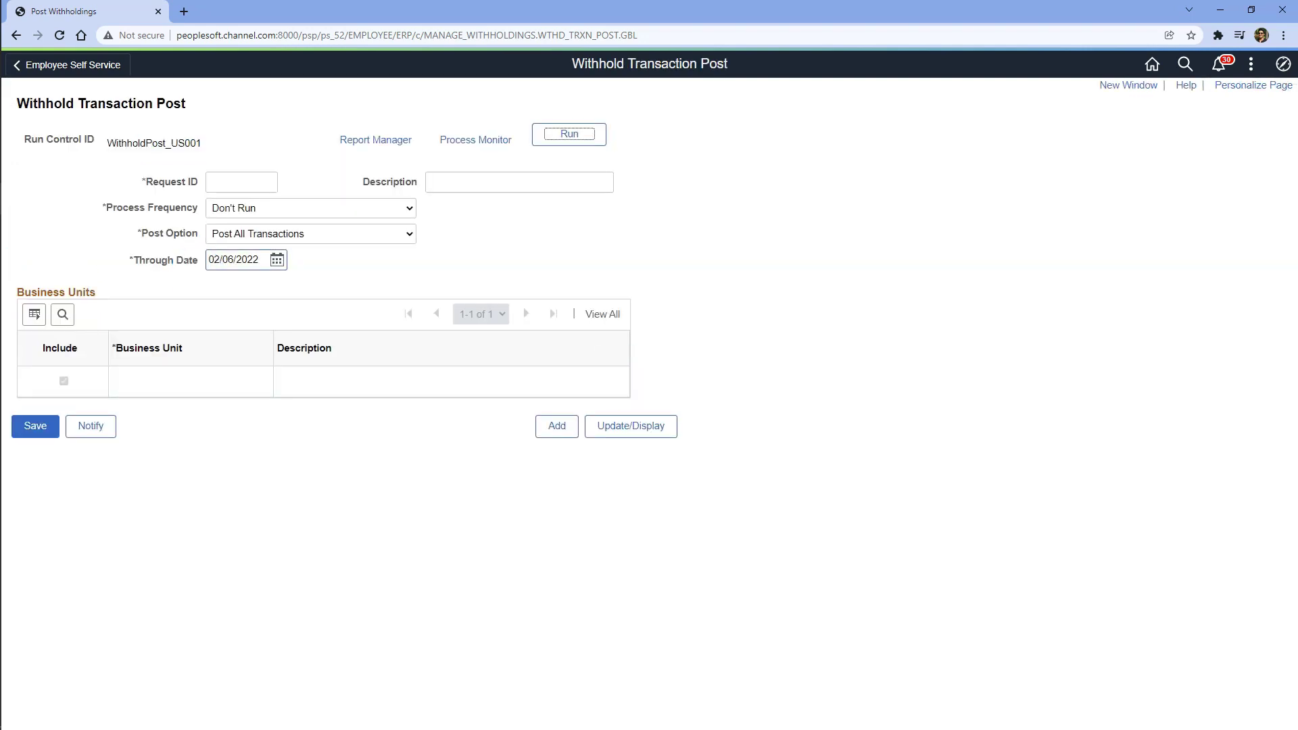
Step: Set the request ID to 1, the process frequency to Always Process and the post option to Post by Business Unit
click(228, 184)
click(238, 209)
click(238, 221)
click(245, 242)
click(249, 262)
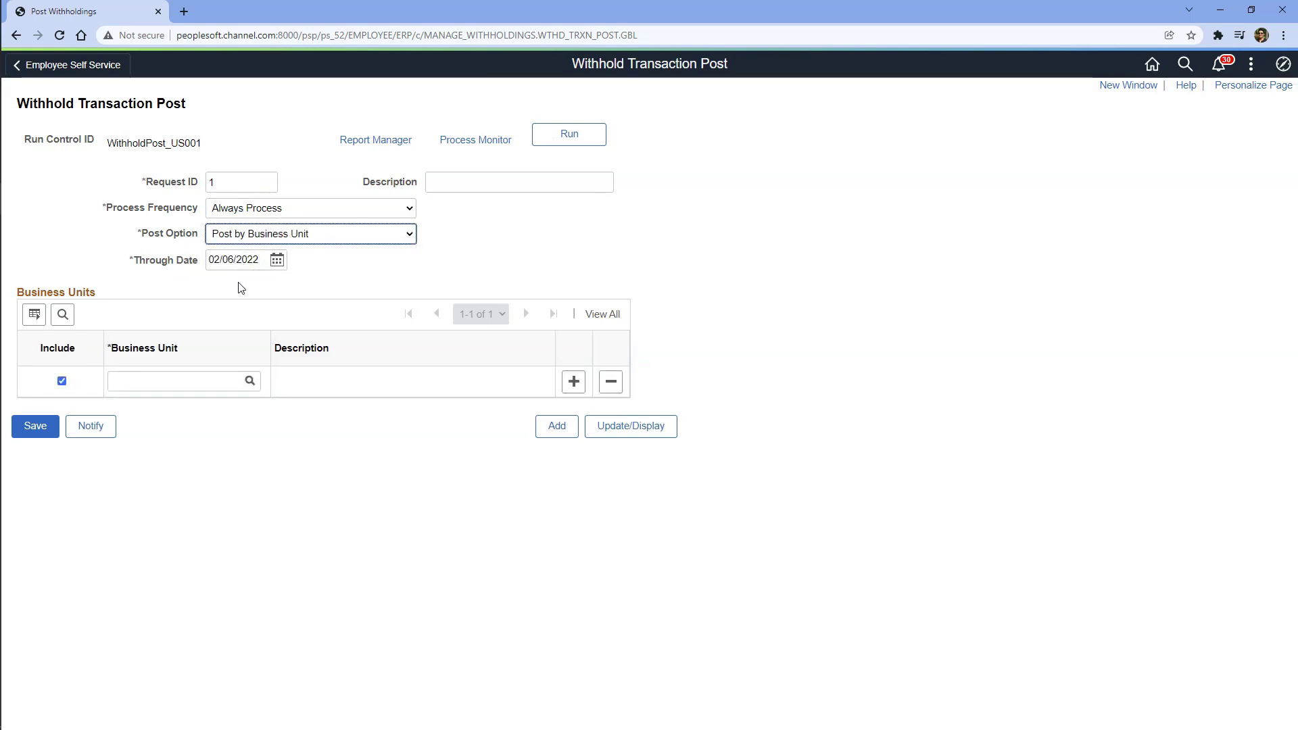
Step: Set the withhold posting's through date to 12/31/2021
click(276, 261)
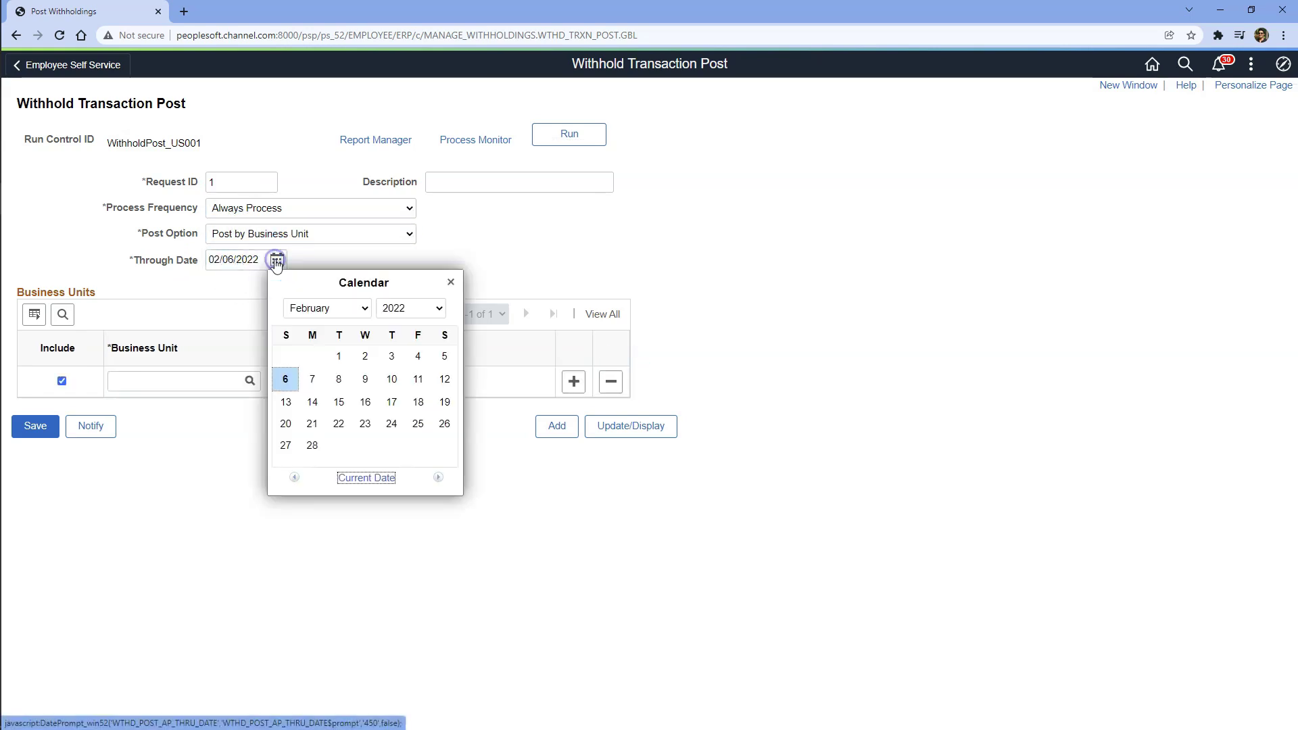
click(327, 309)
click(322, 461)
click(426, 309)
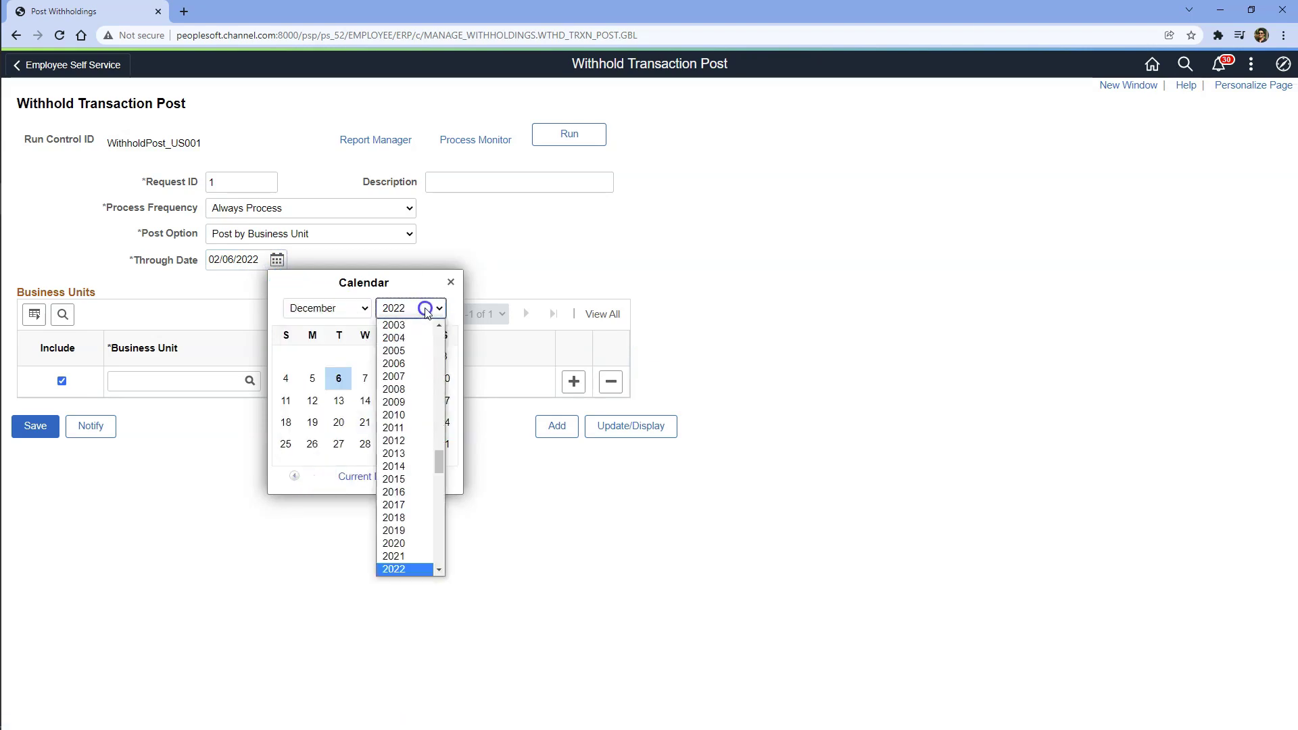
click(404, 537)
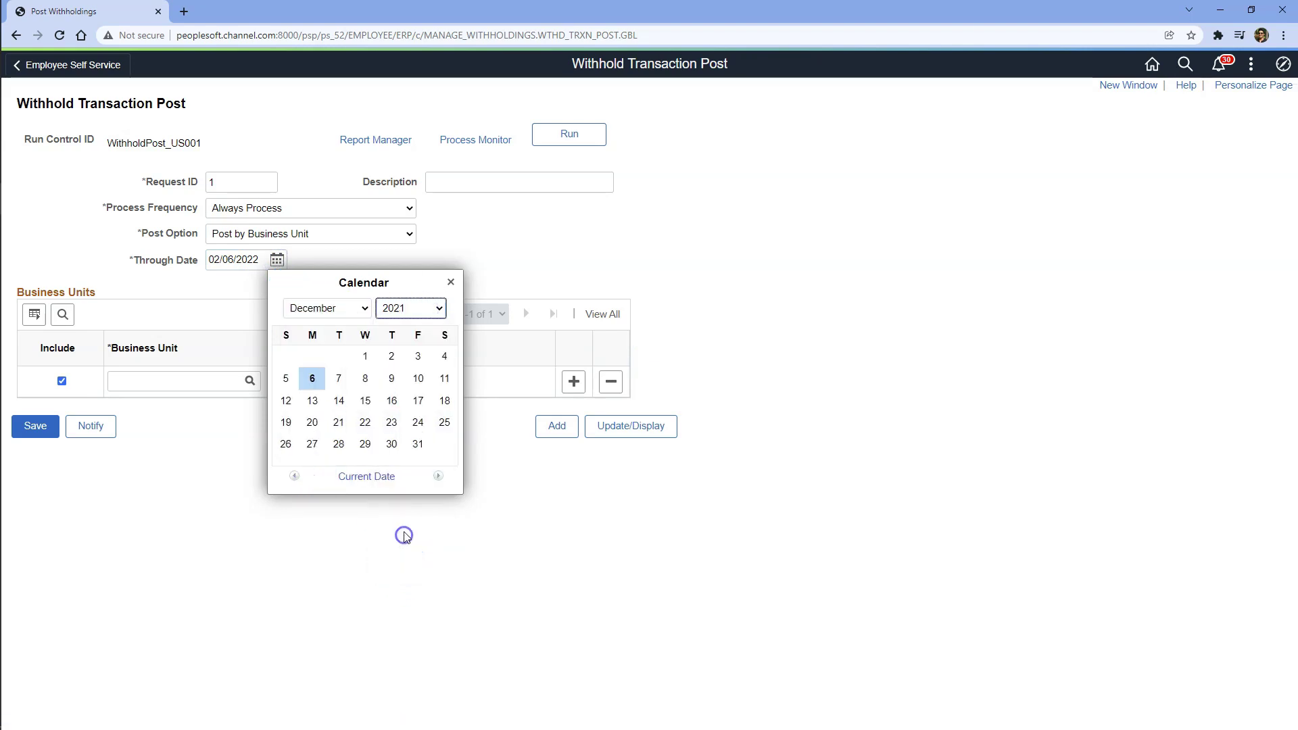
click(418, 444)
Step: Include business unit US001 in the withhold posting request and save the run control
click(189, 383)
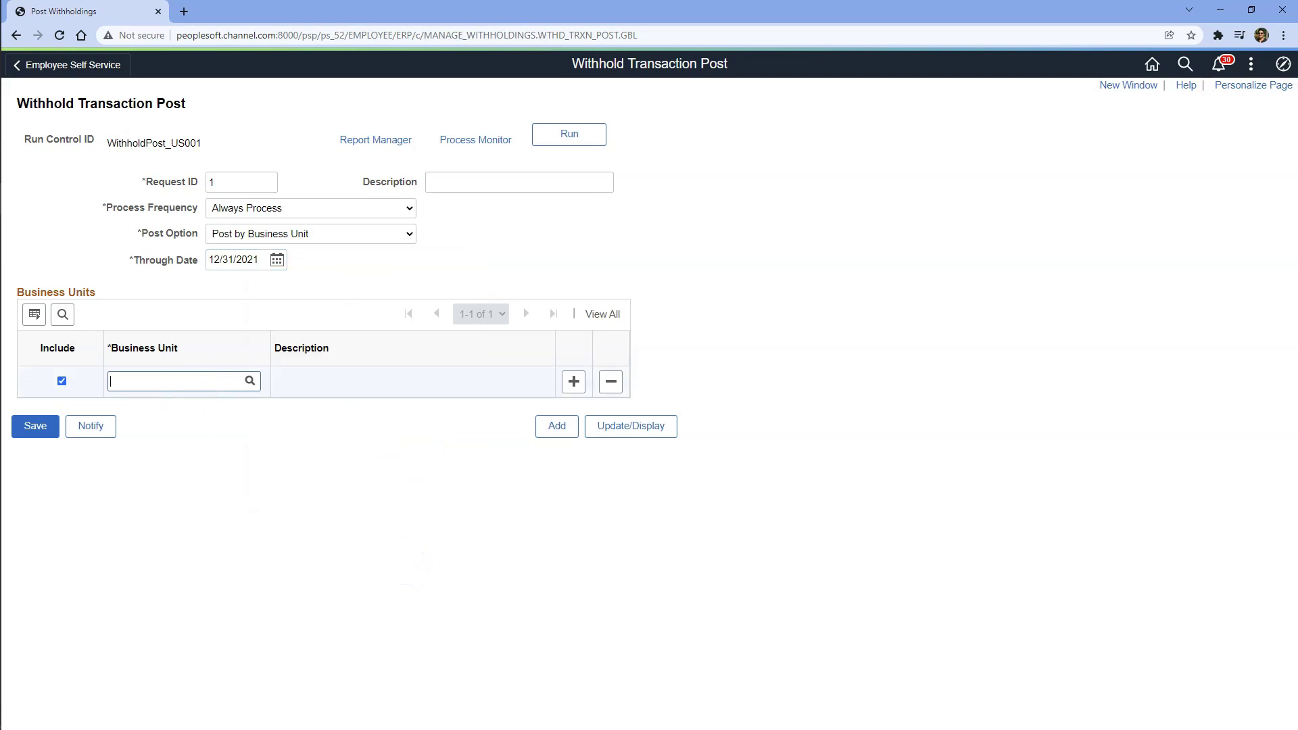
text(US001)
key(Tab)
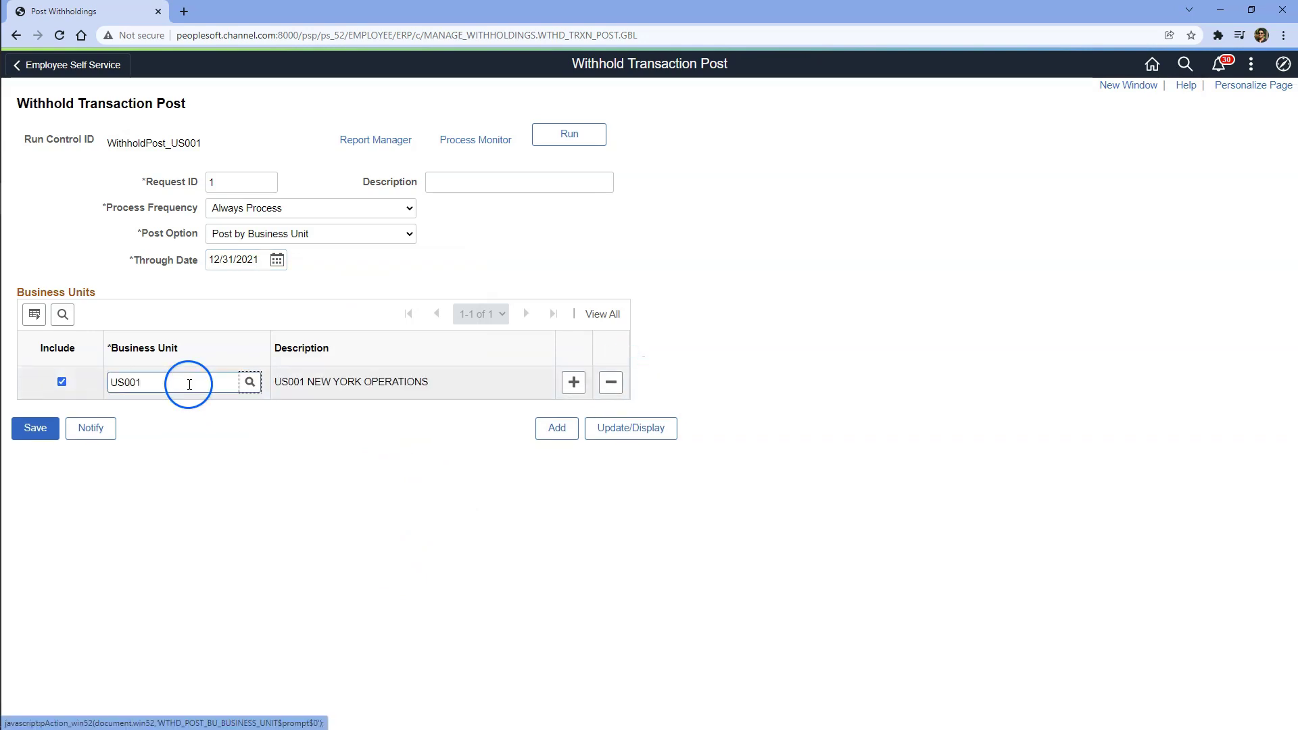
click(36, 428)
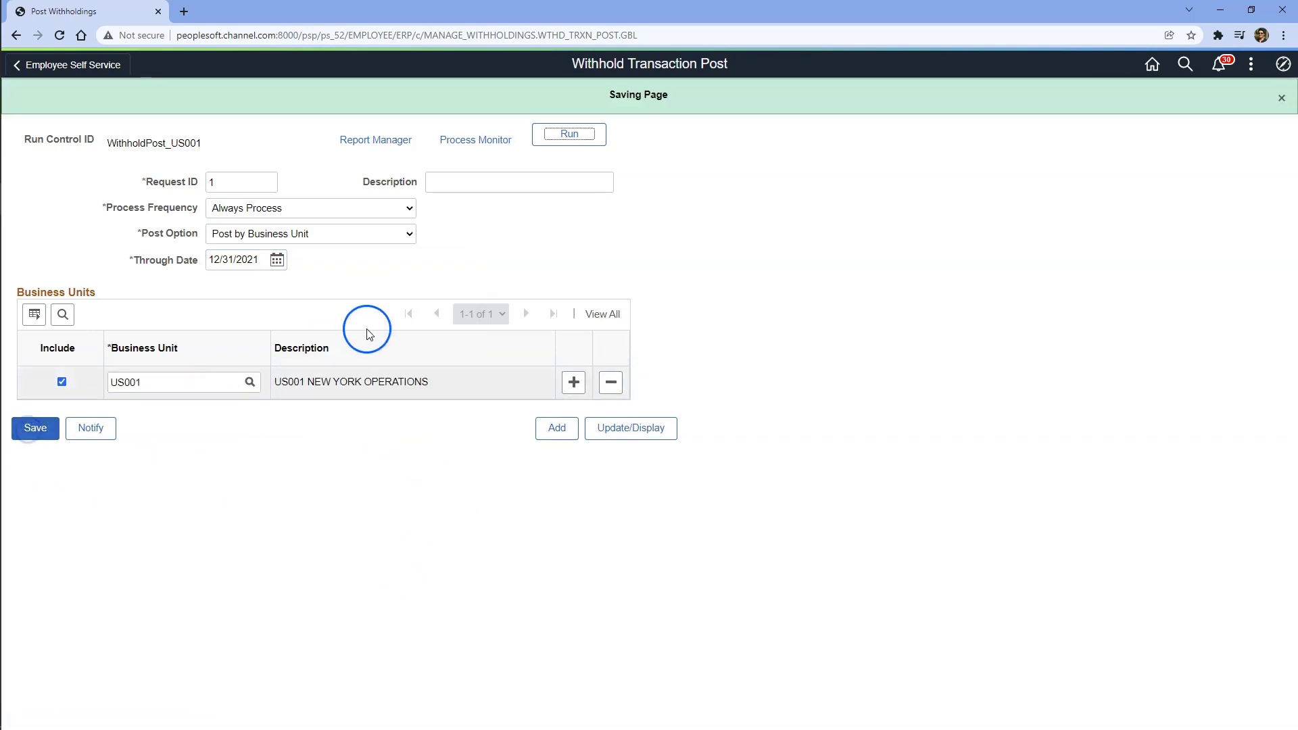
Step: Run the Withholding Posting process AP_WTHD and check its run status in Process Monitor
click(559, 136)
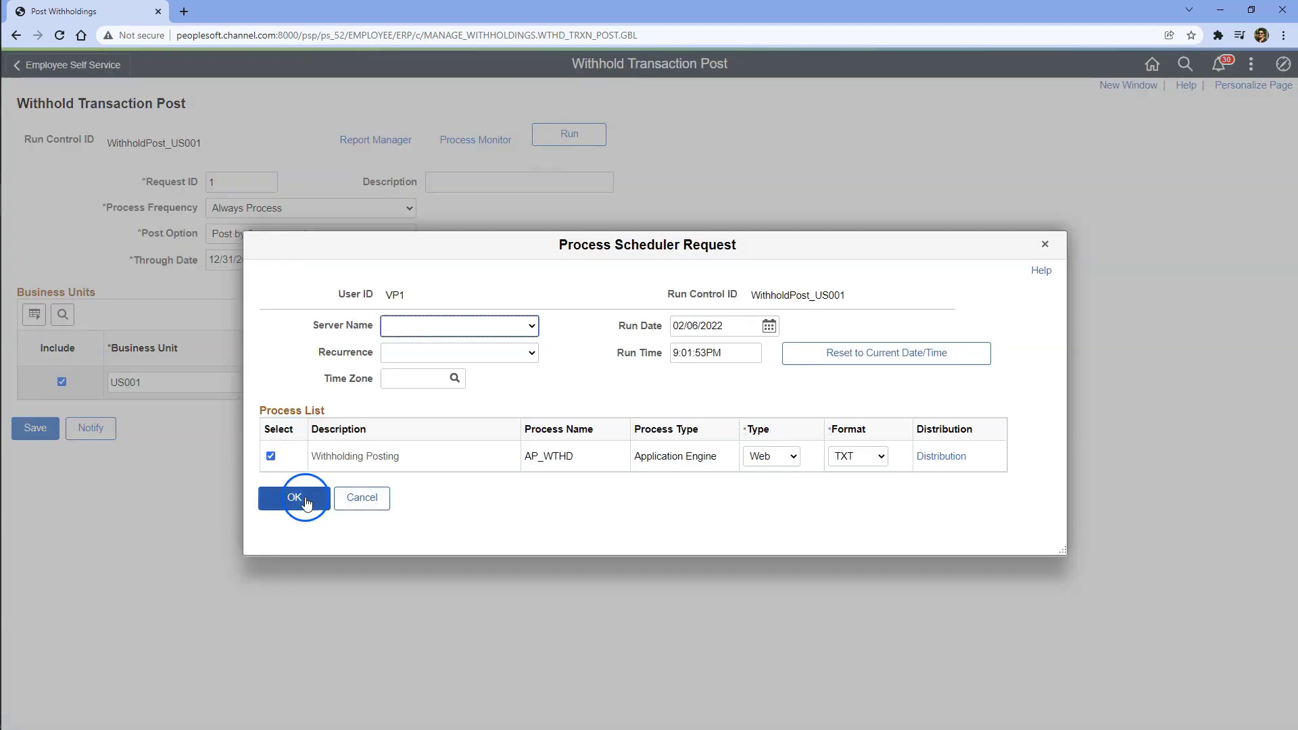
click(298, 498)
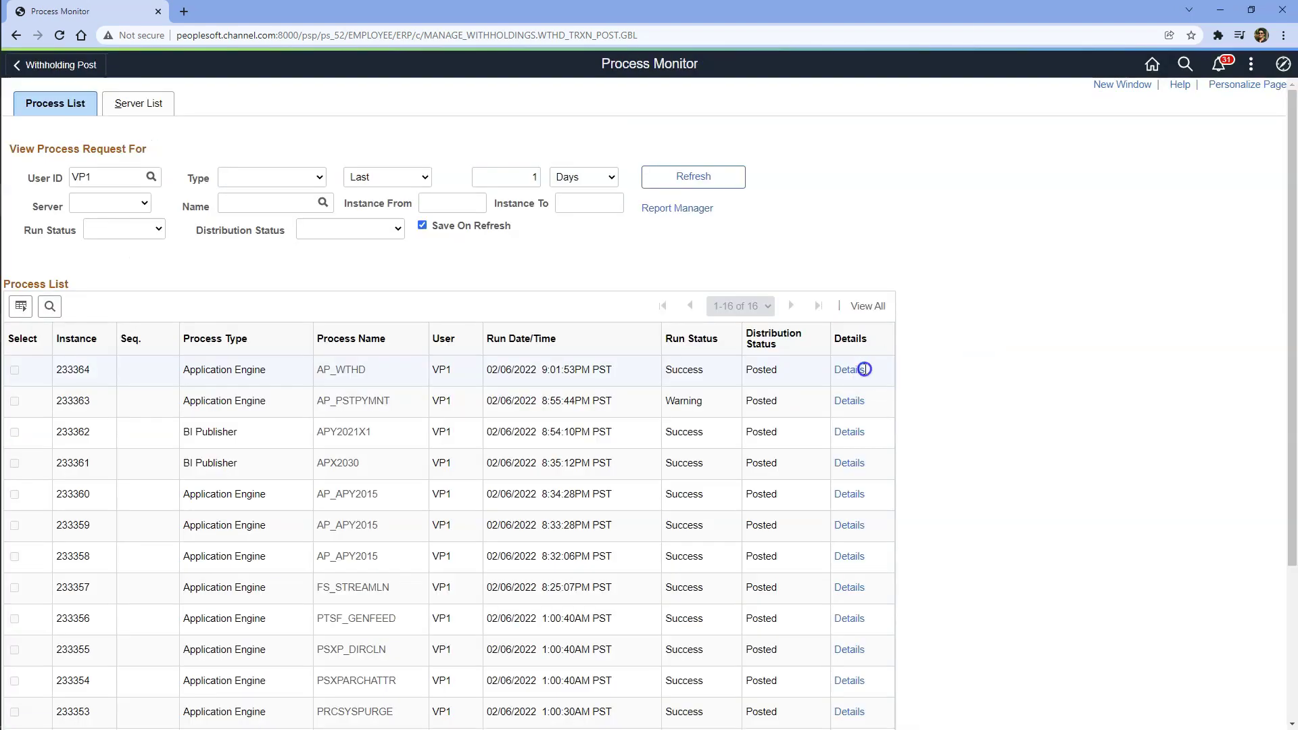
drag(724, 371, 665, 370)
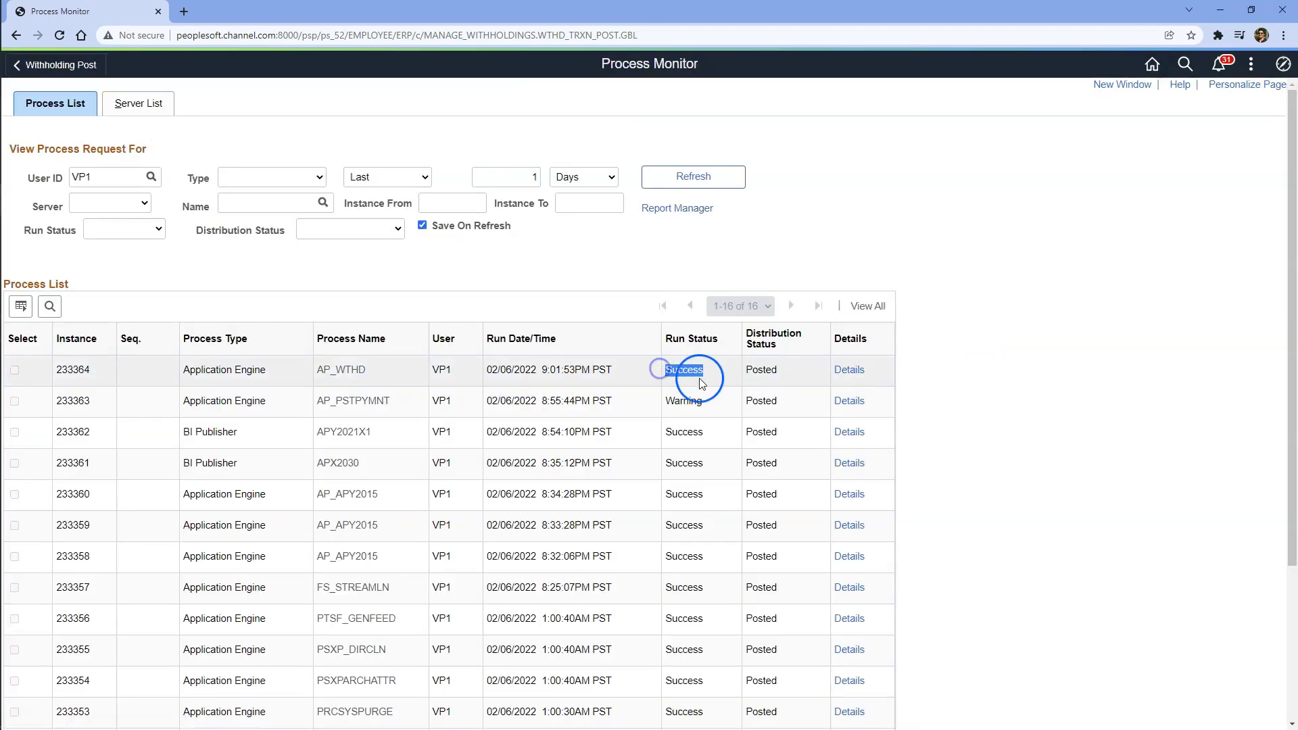
Step: In PL/SQL Developer, run the PS_WTHD_TRXN_TBL query for payments after 01-JAN-2021 and examine the withholding basis amounts and remaining columns
click(347, 156)
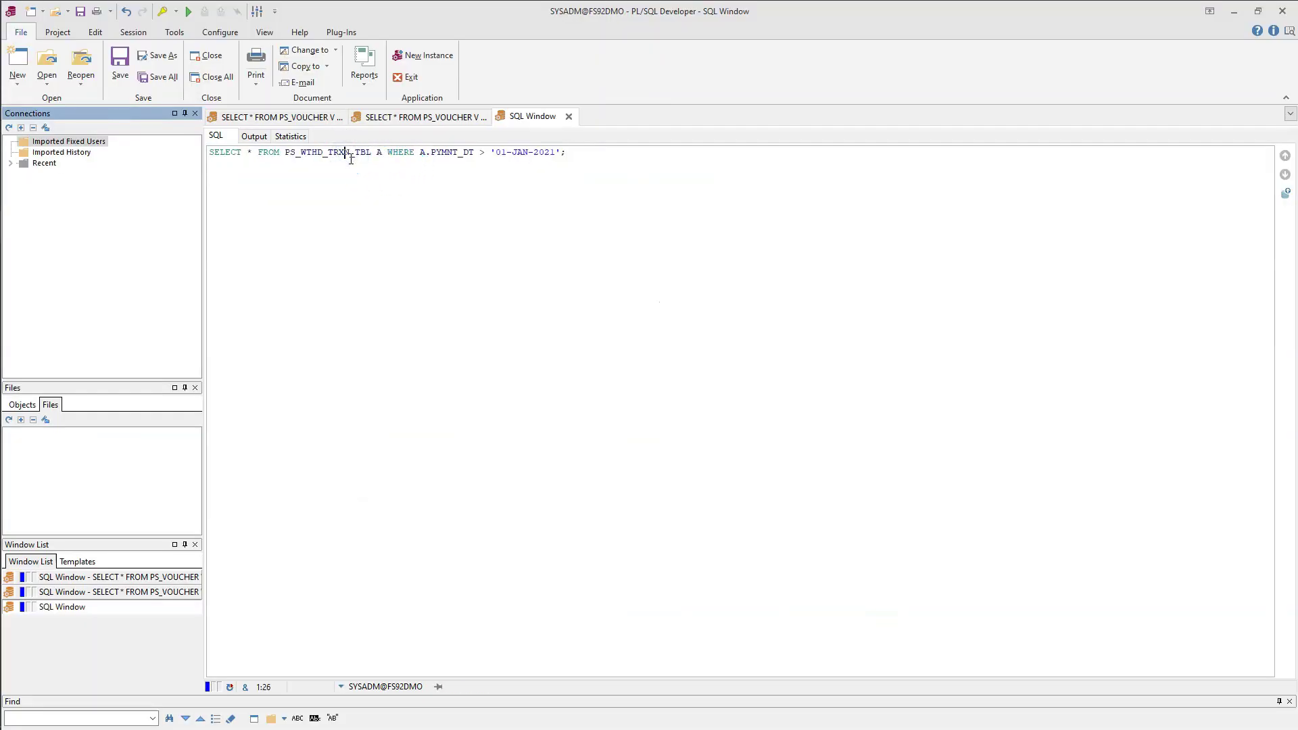
key(F8)
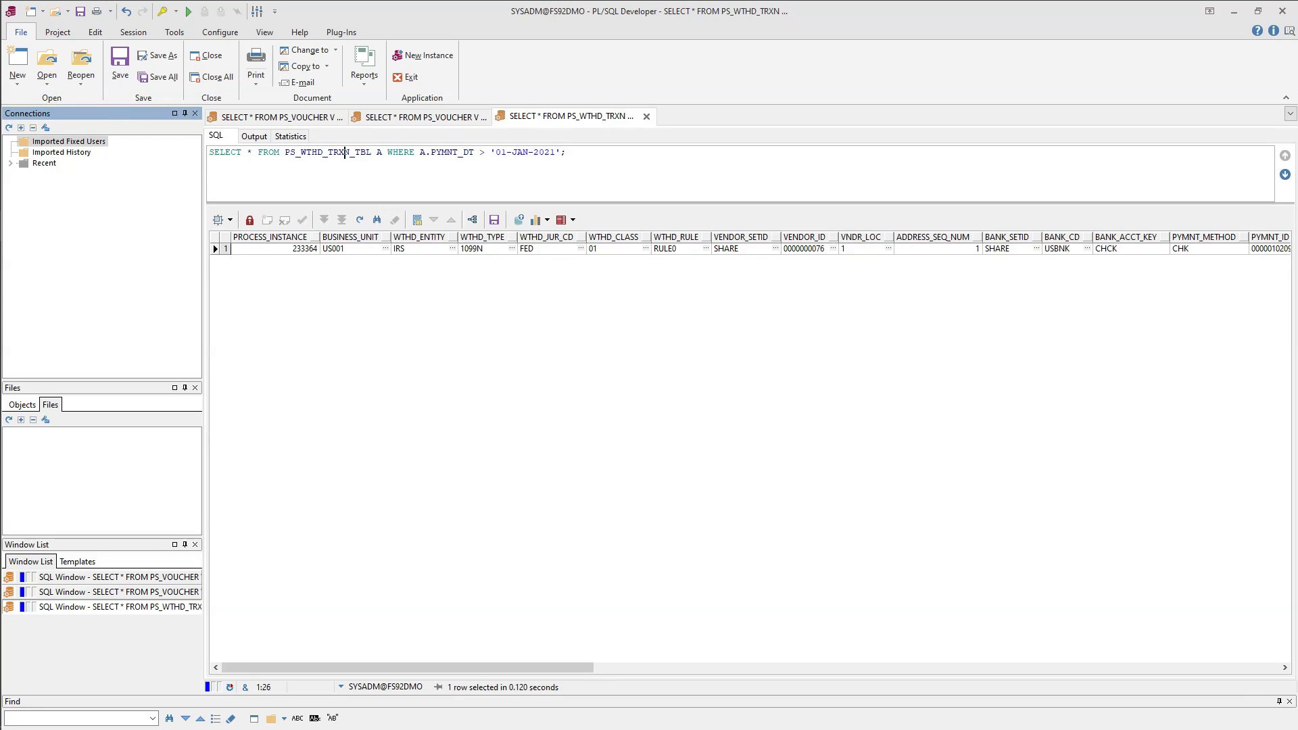
drag(525, 667, 956, 649)
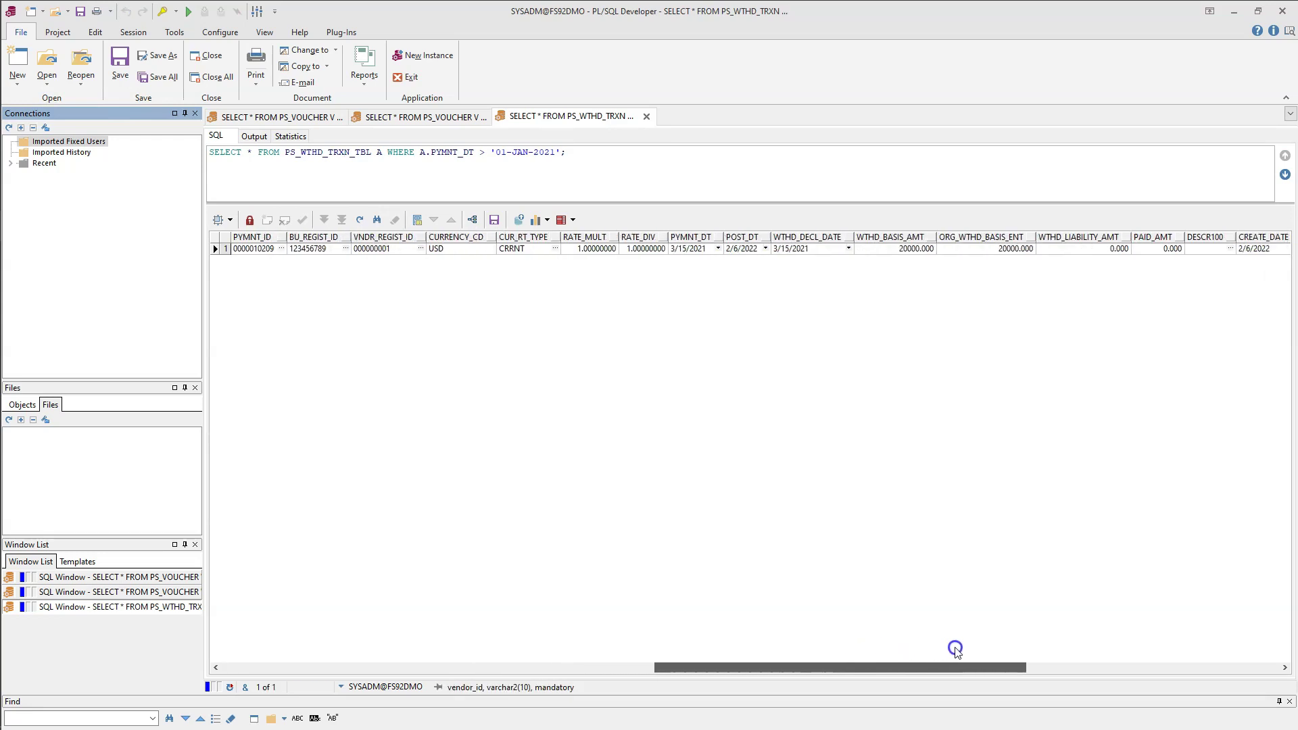
drag(955, 649, 997, 648)
click(805, 257)
click(892, 250)
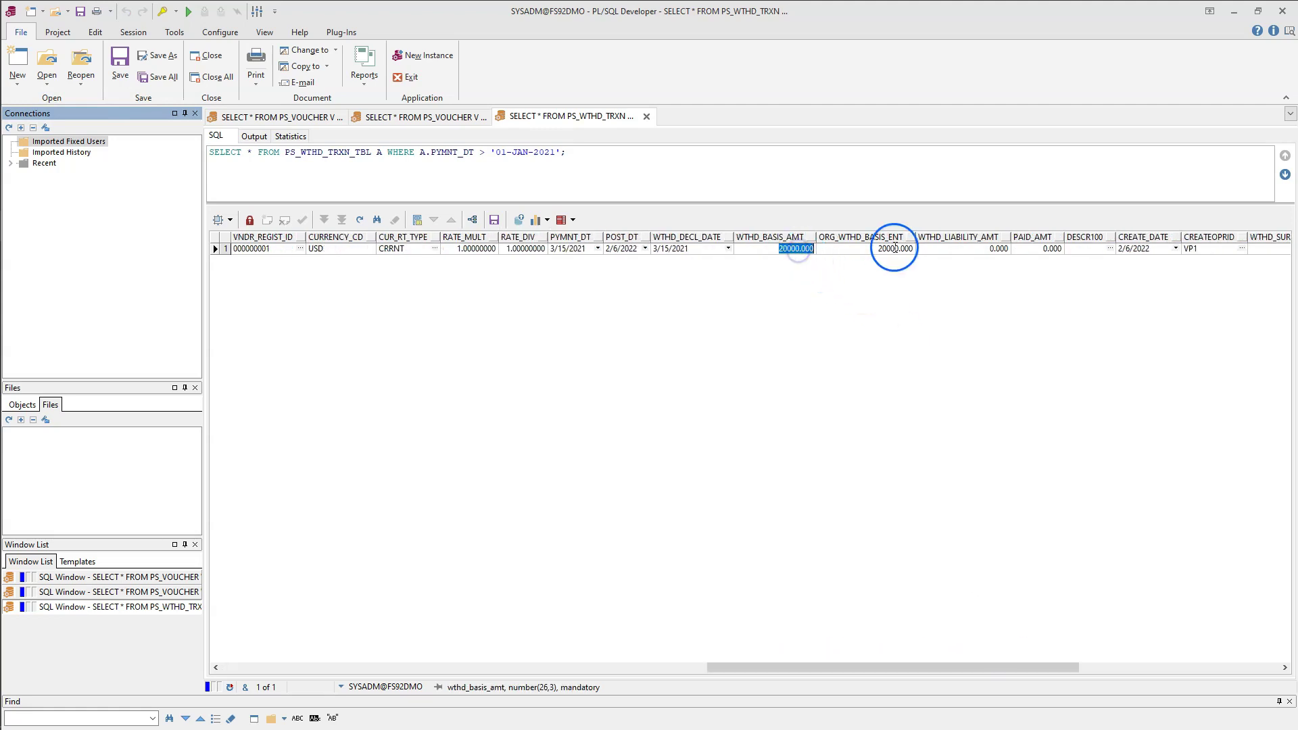
click(1064, 667)
drag(1064, 668, 1265, 667)
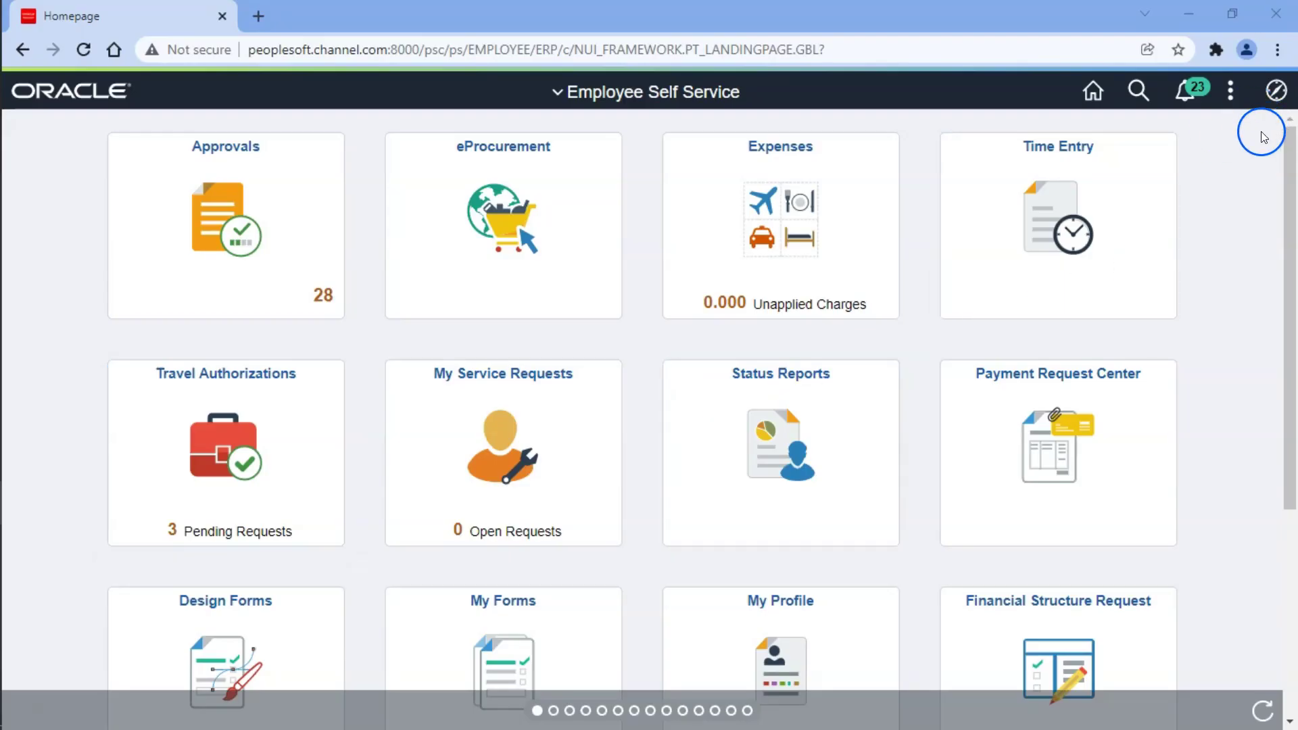
Step: In PeopleSoft, add detail calendar AP for SetID SHARE with a Yearly end date default and 1 period in a year
click(1276, 90)
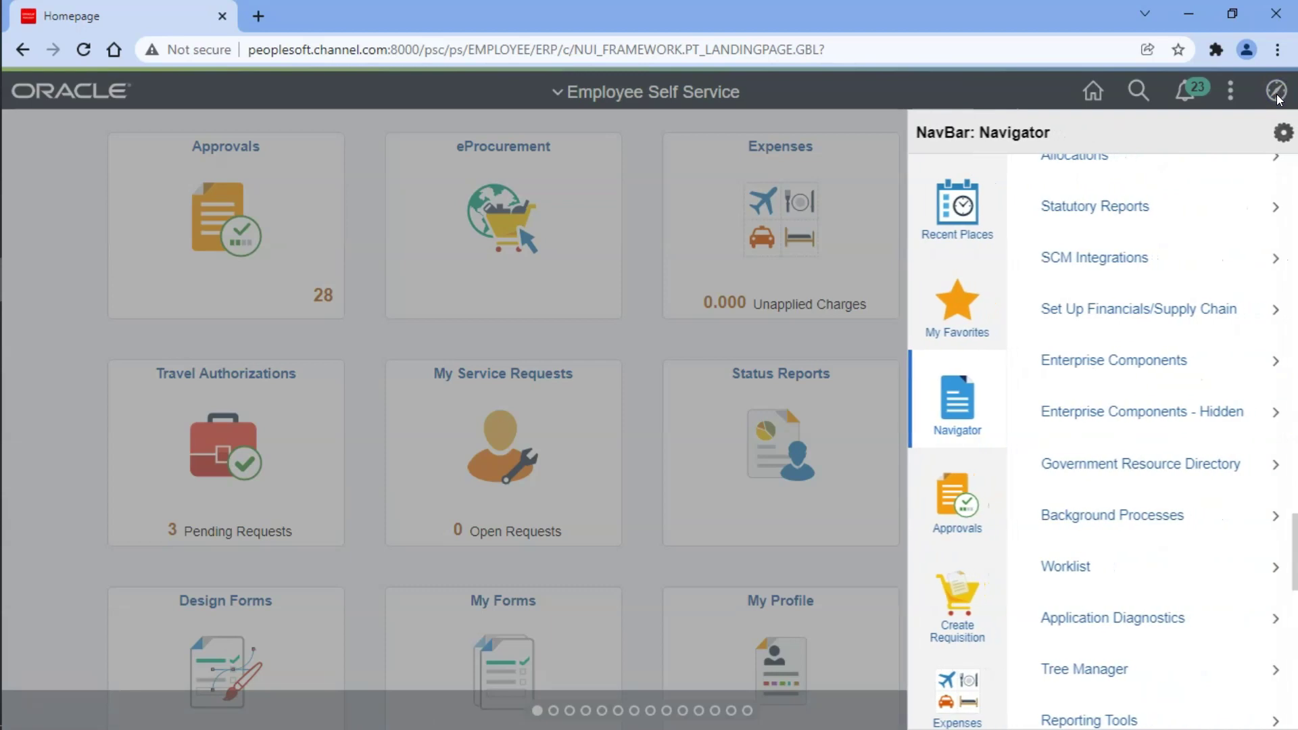
click(1153, 327)
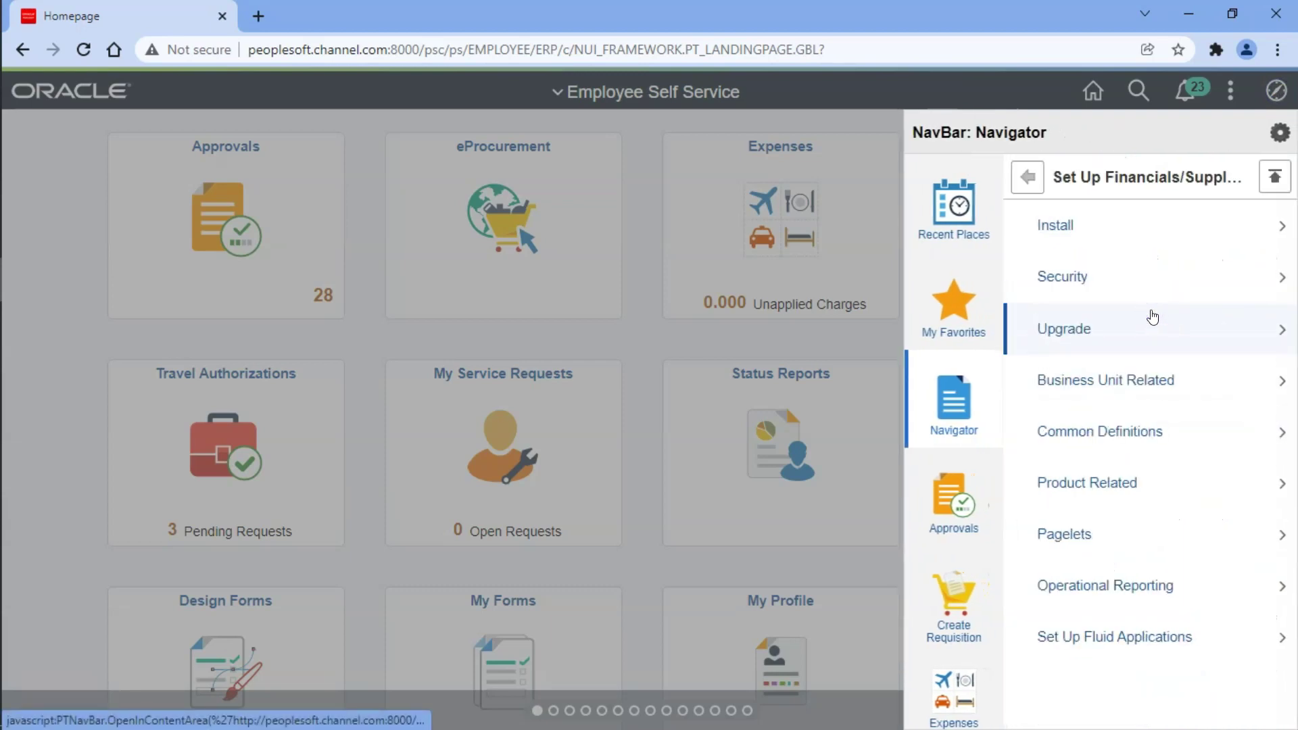
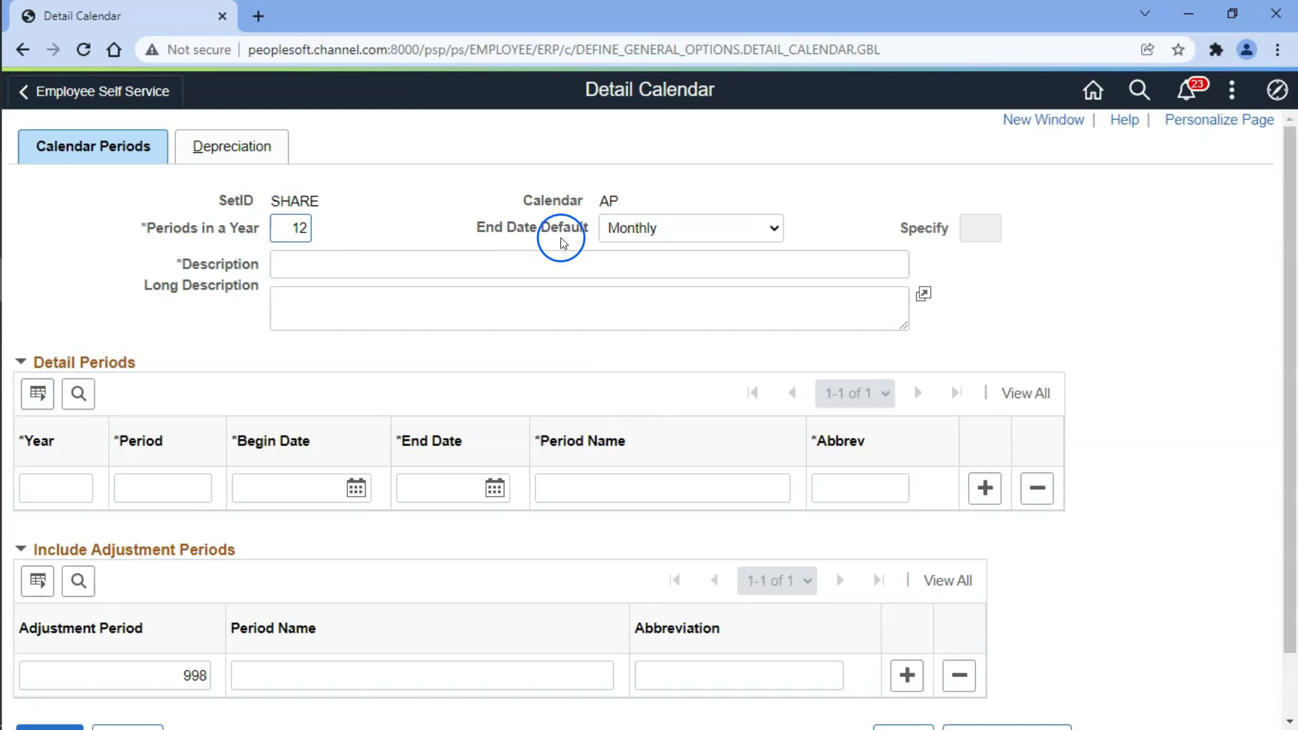
click(634, 242)
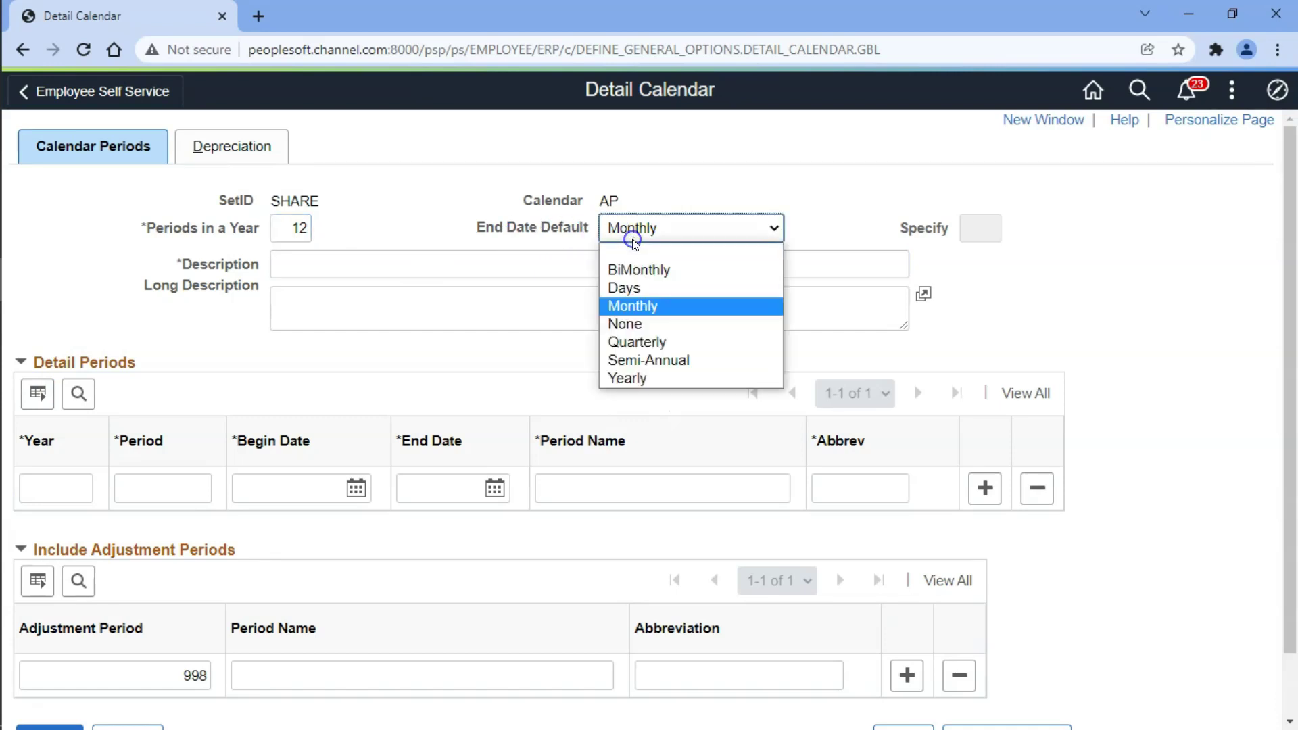
click(641, 378)
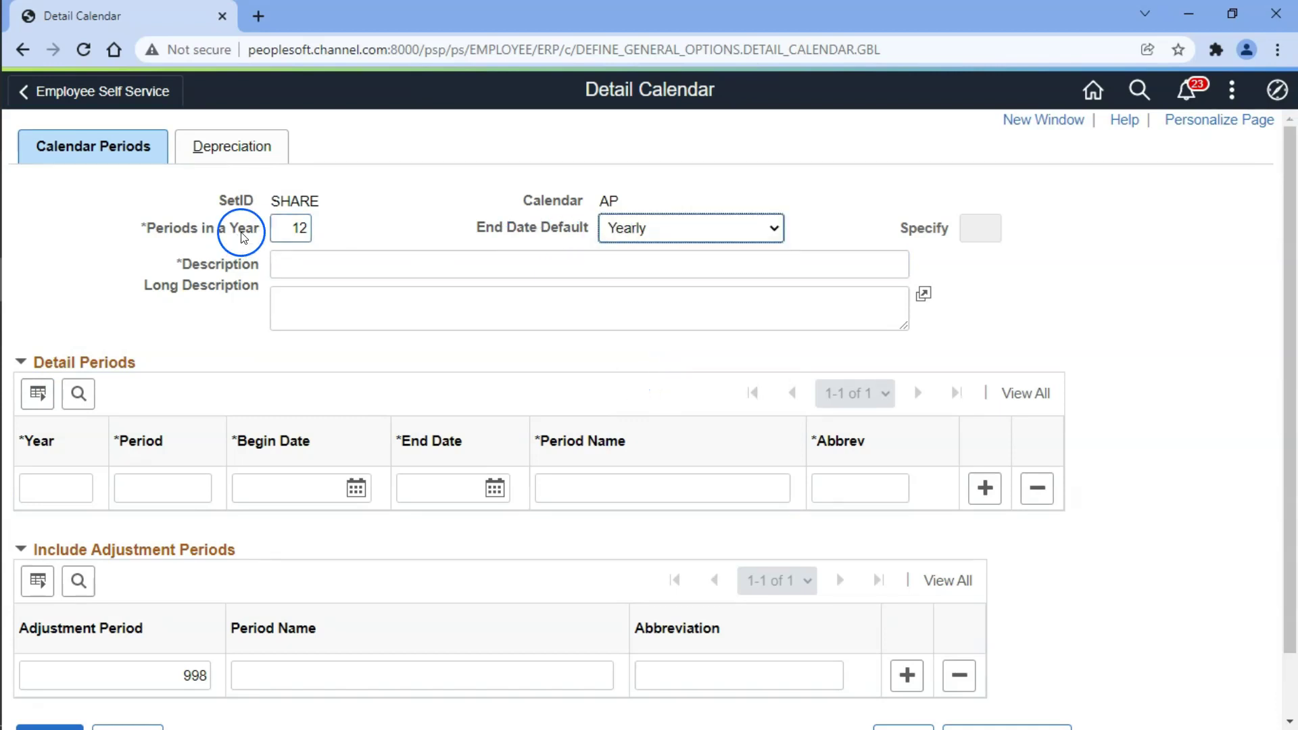
double_click(297, 228)
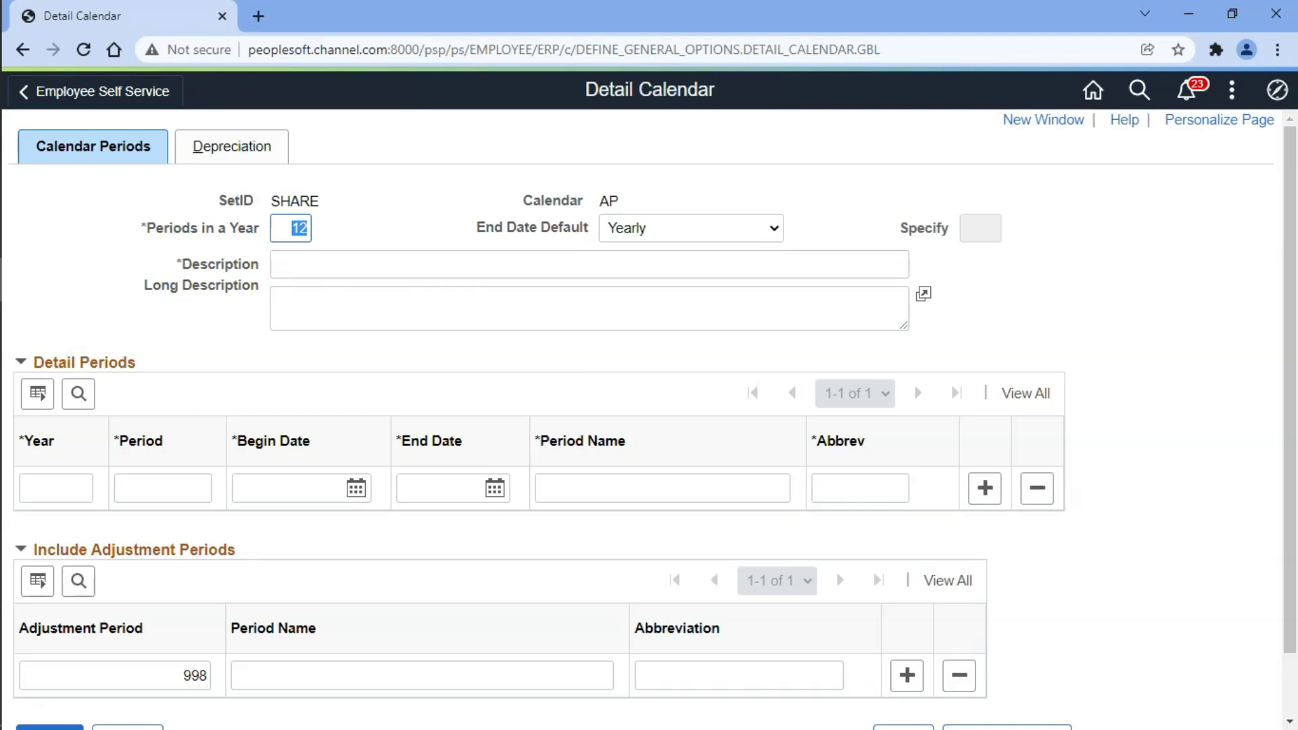
text(1)
Step: Enter "Accounts Payable 1099" as the calendar's description and copy it into the long description
click(327, 267)
text(Accounts Payable 1099)
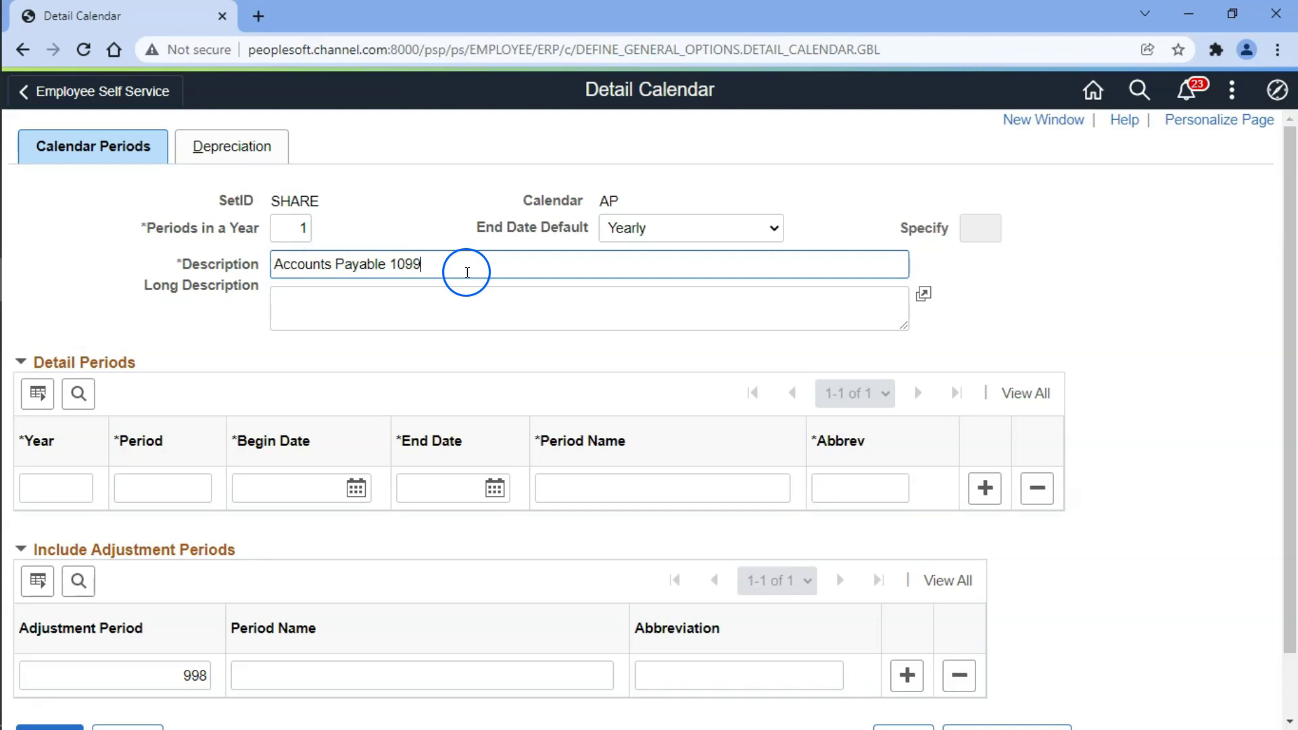
drag(415, 264, 238, 264)
key(ctrl+c)
click(347, 315)
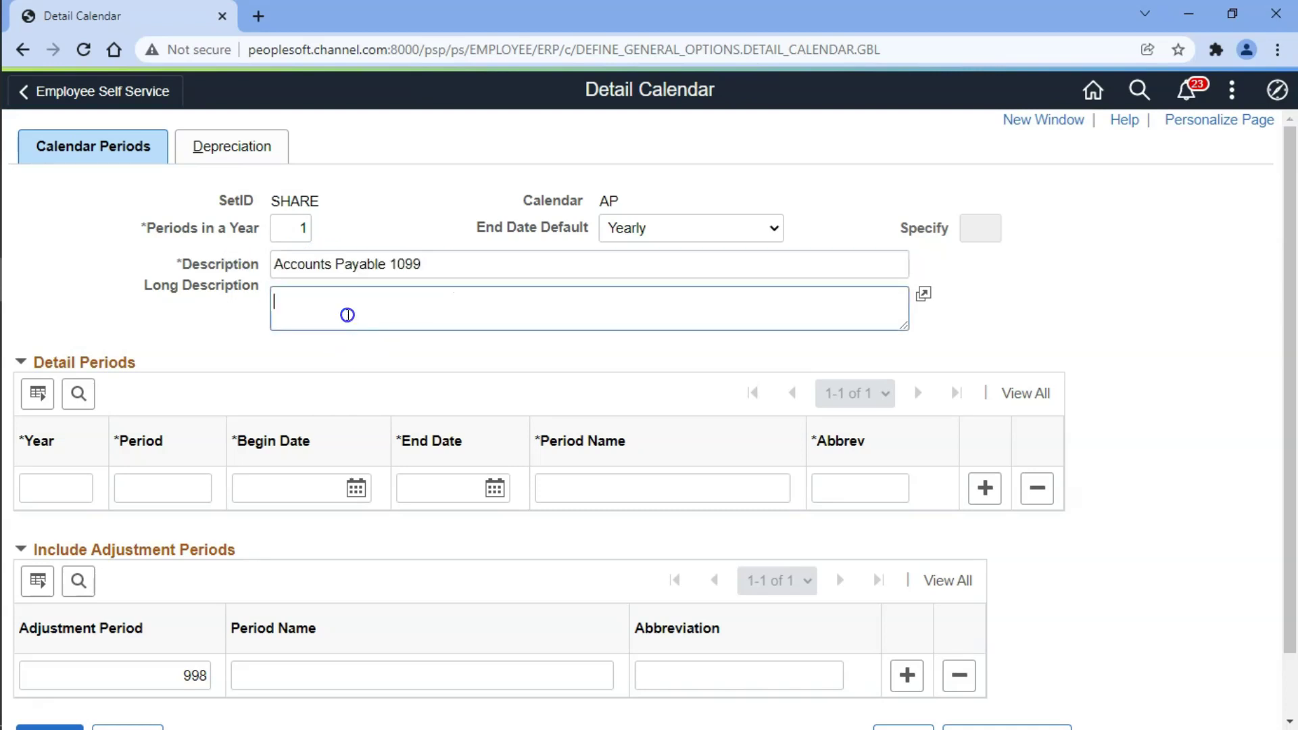
key(ctrl+v)
Step: Enter year 2021 and period 1 in the first detail period row
click(64, 486)
text(2021)
click(156, 500)
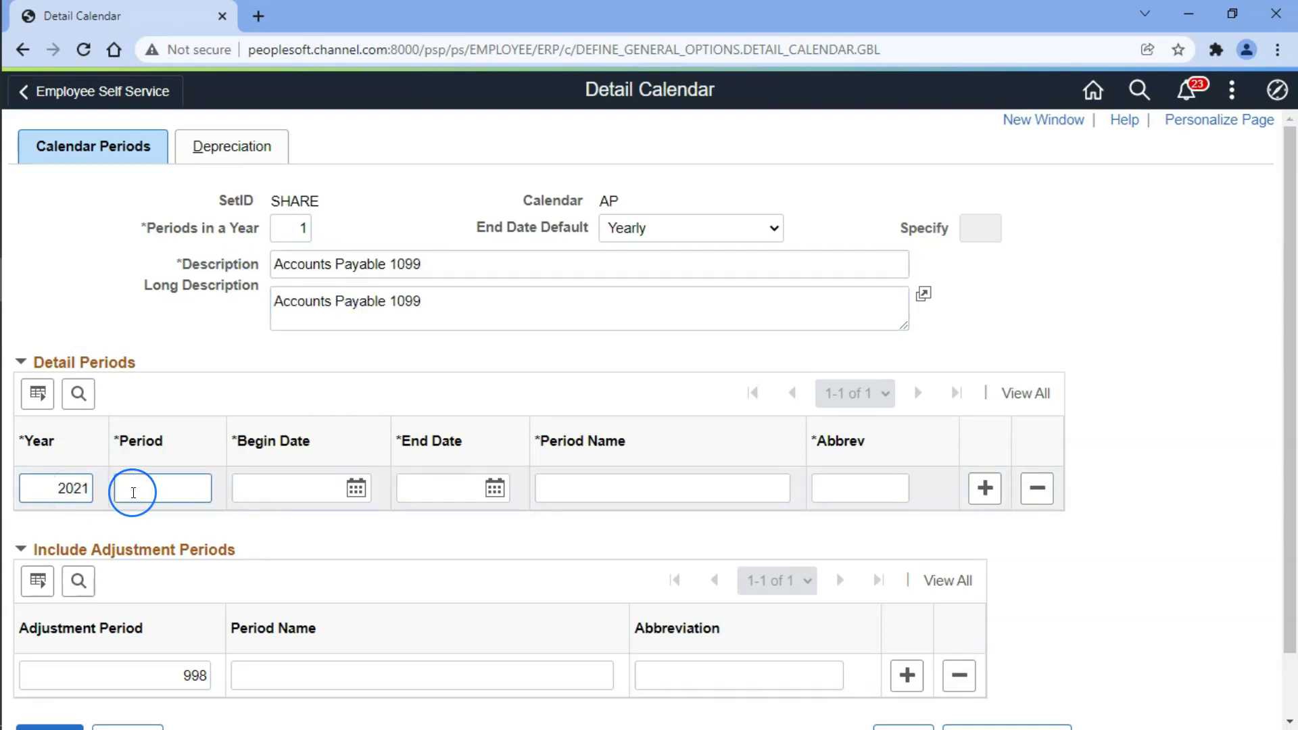
click(156, 493)
Step: Set the detail period's begin date to 01/01/2021
click(356, 487)
click(420, 443)
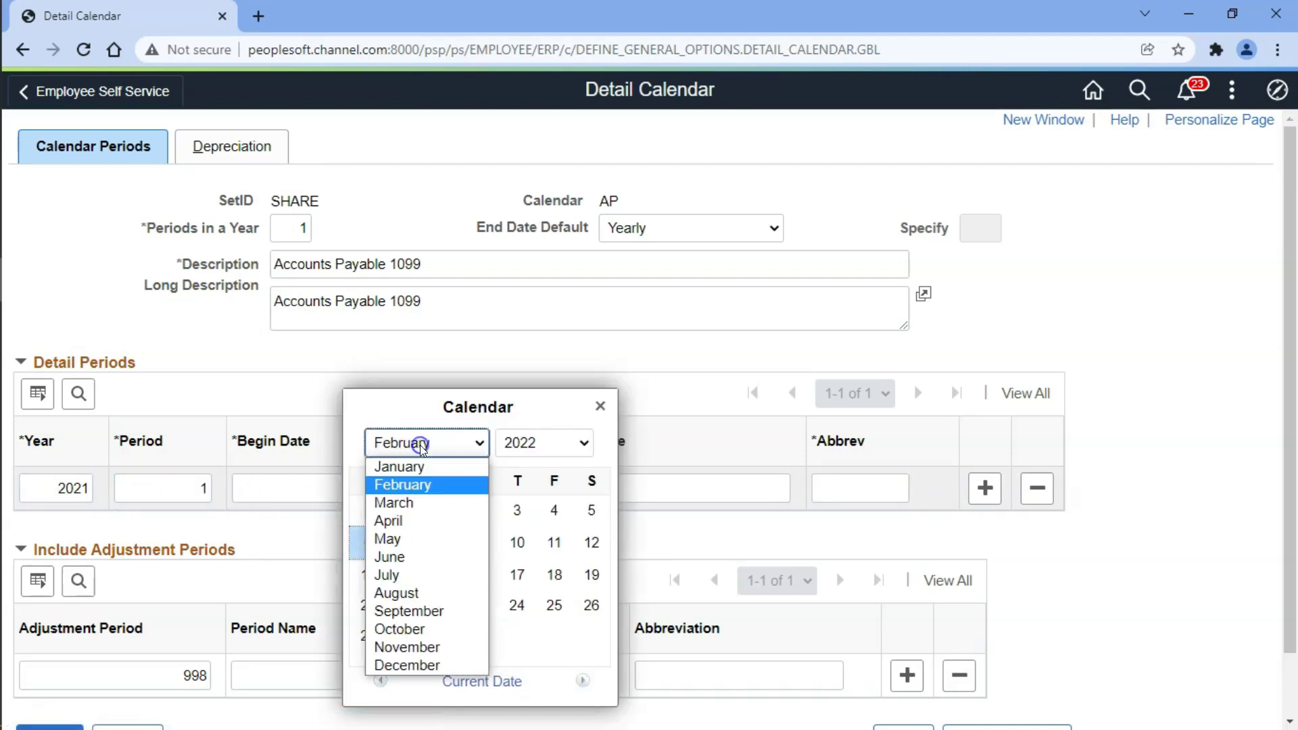
click(414, 469)
click(521, 442)
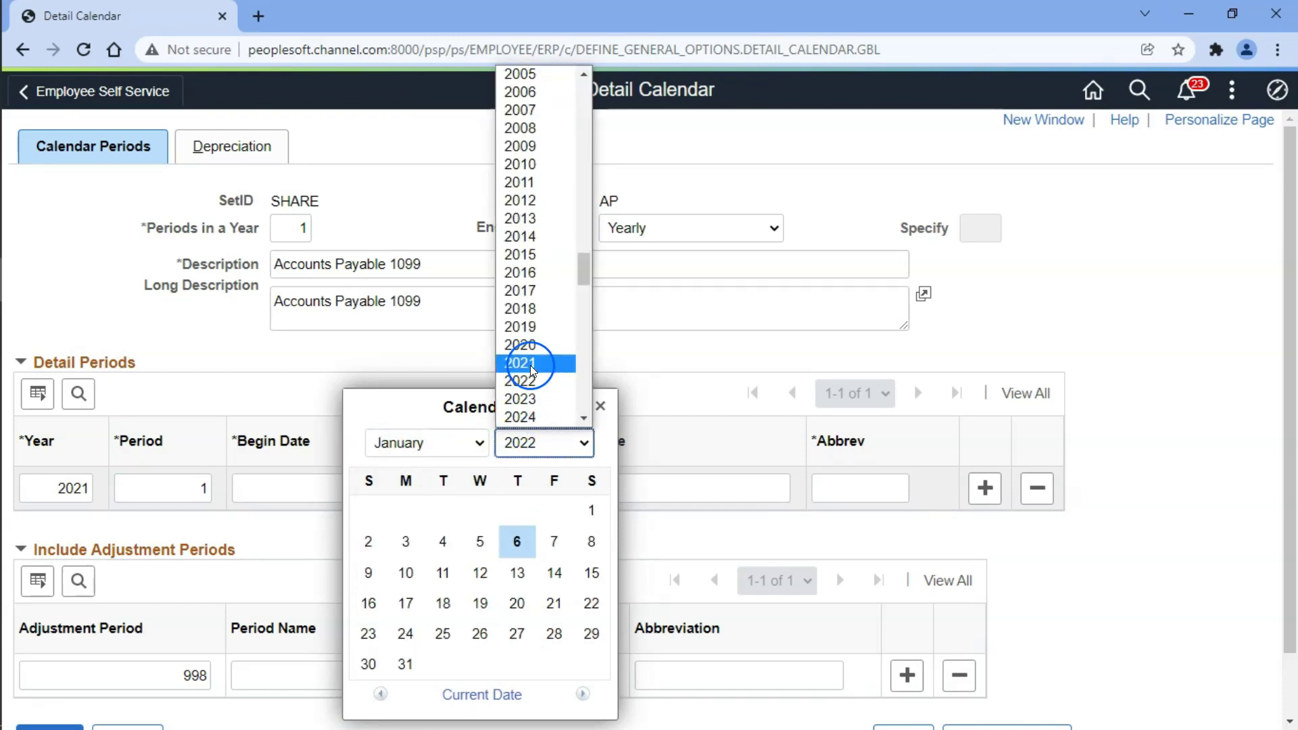
click(532, 365)
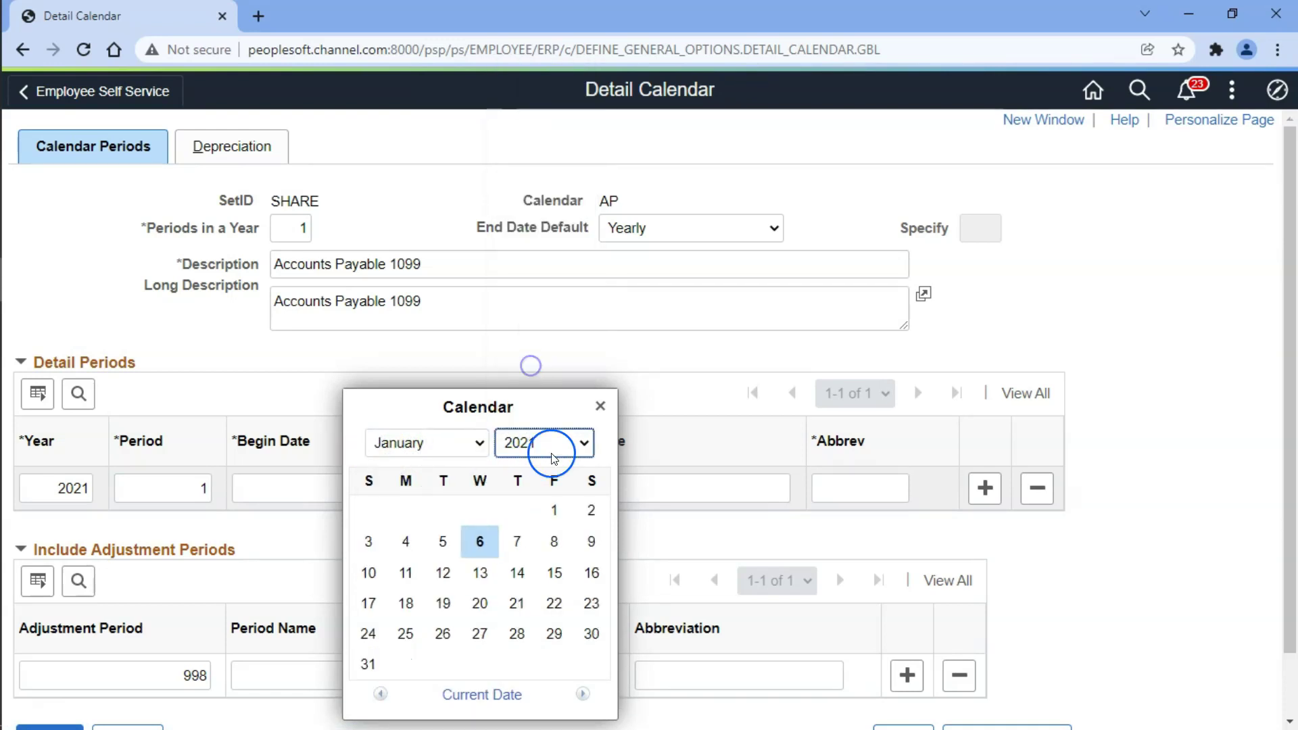
click(557, 511)
Step: Set the detail period's end date to 12/31/2021
click(495, 488)
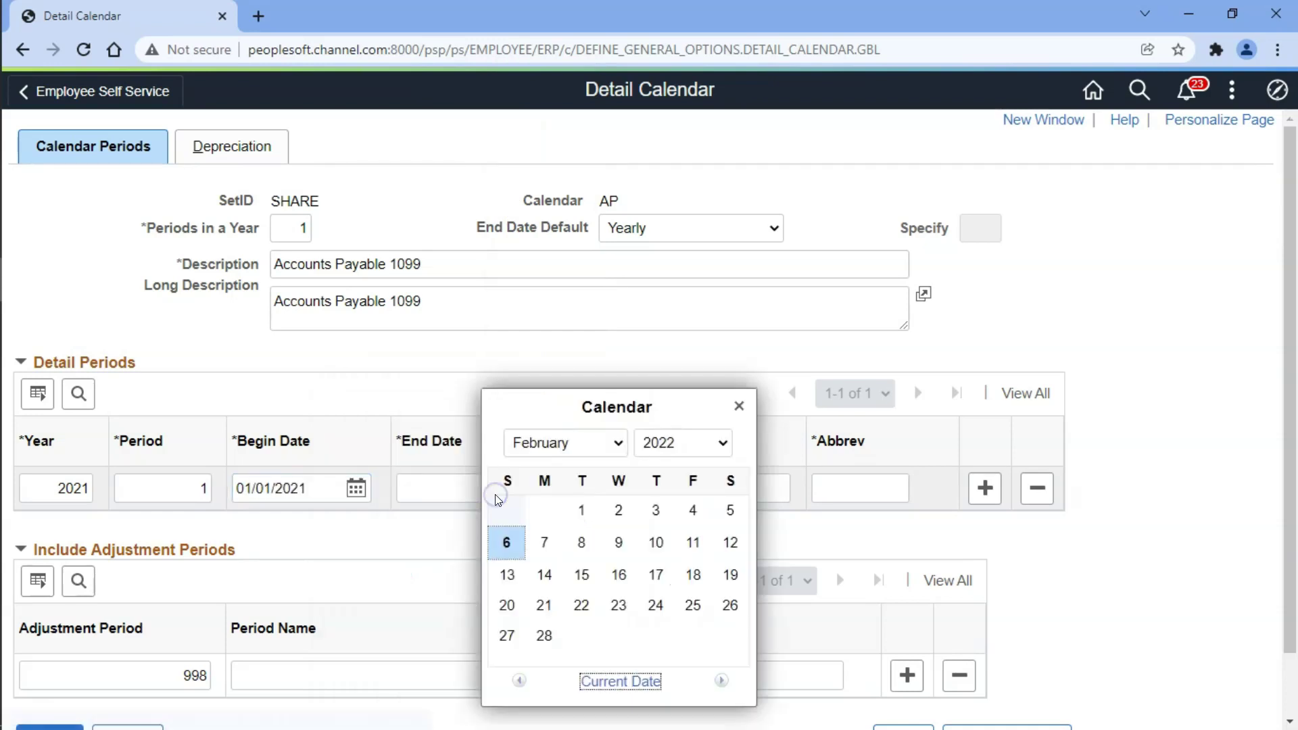
click(601, 447)
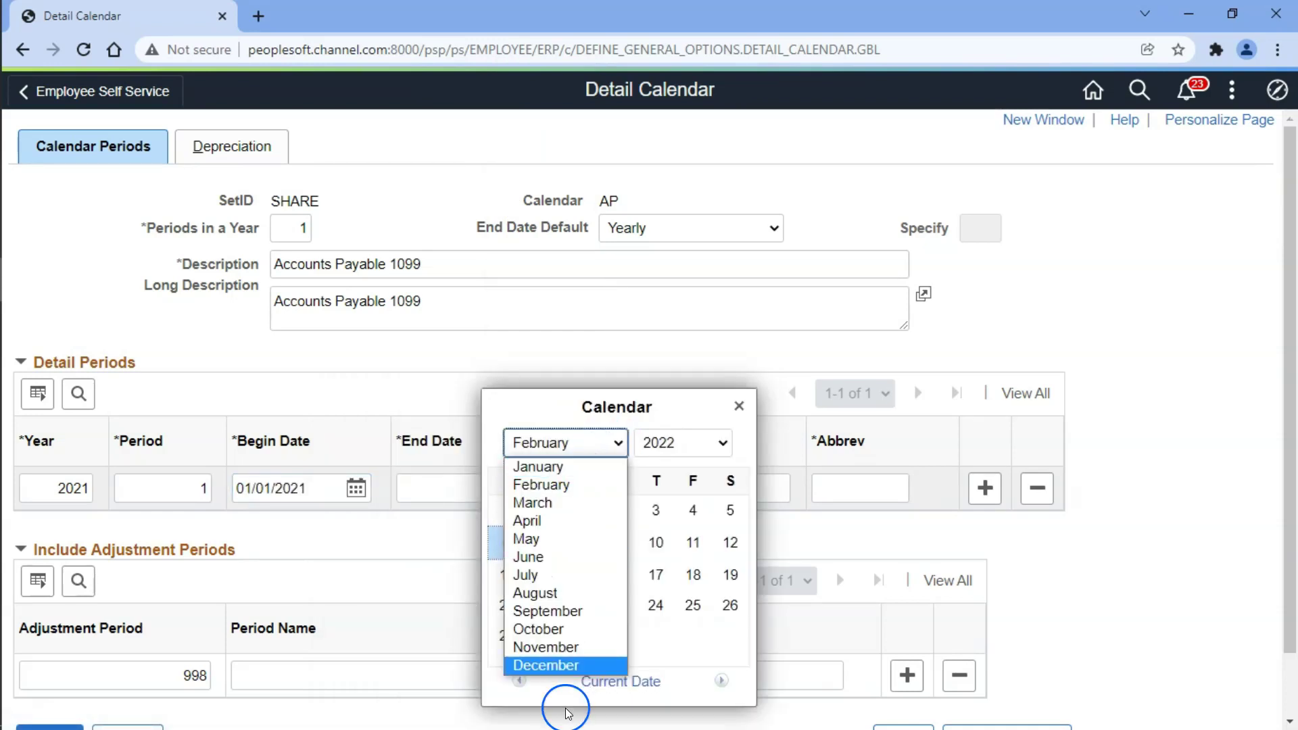
click(566, 669)
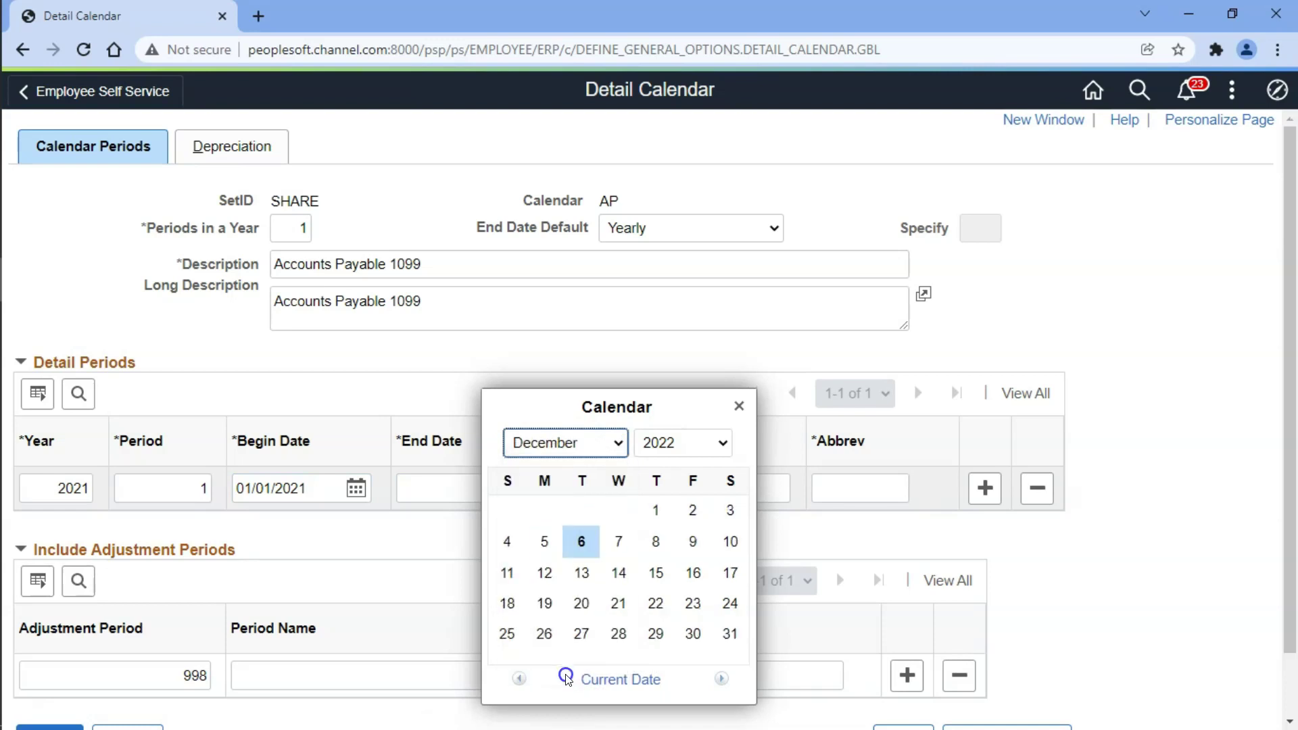
click(672, 438)
click(671, 401)
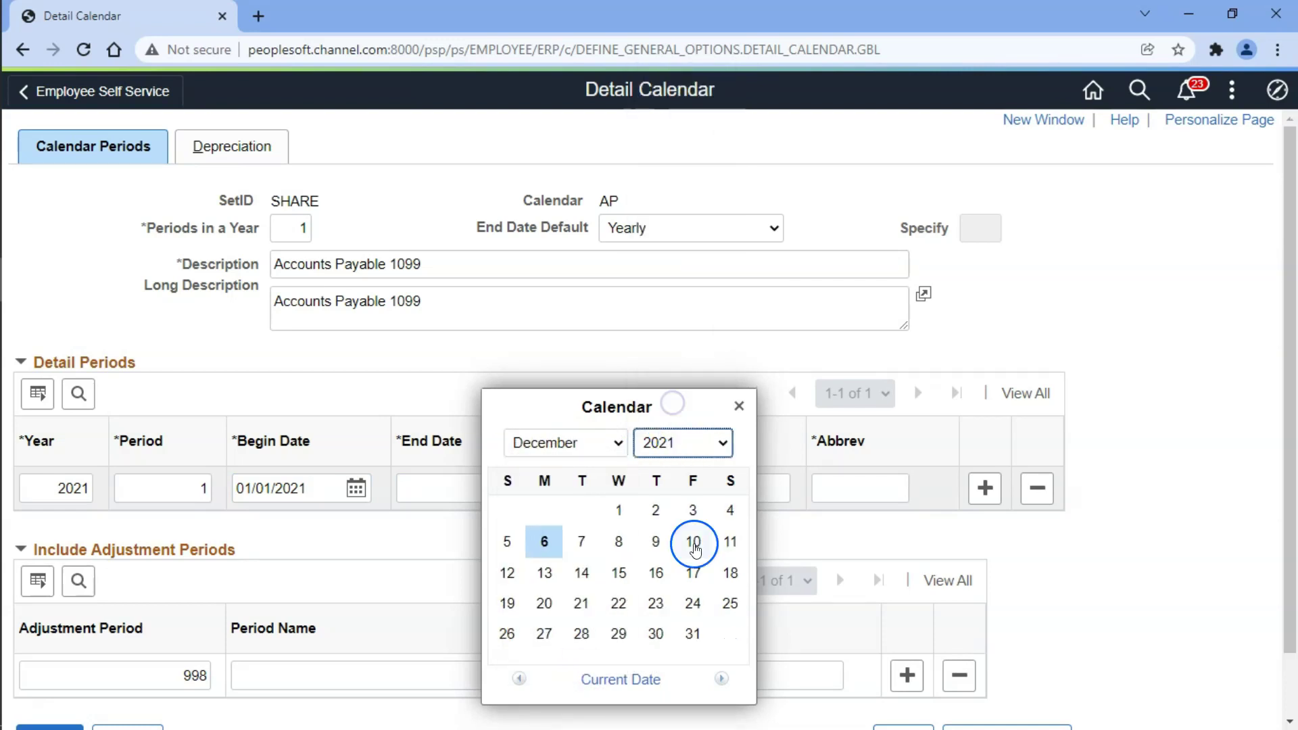
click(693, 634)
Step: Name the detail period AP 1099 Demo with abbreviation 1 and save the calendar
click(629, 488)
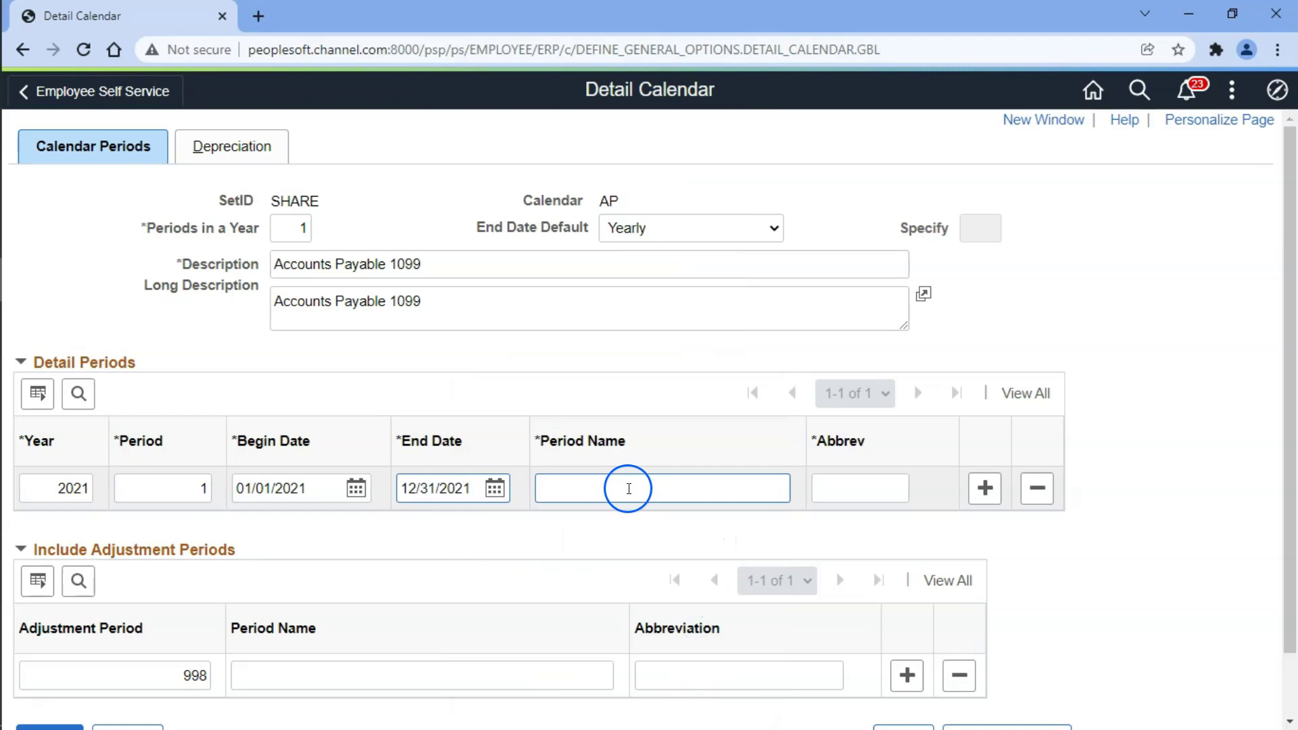
text(AP 10)
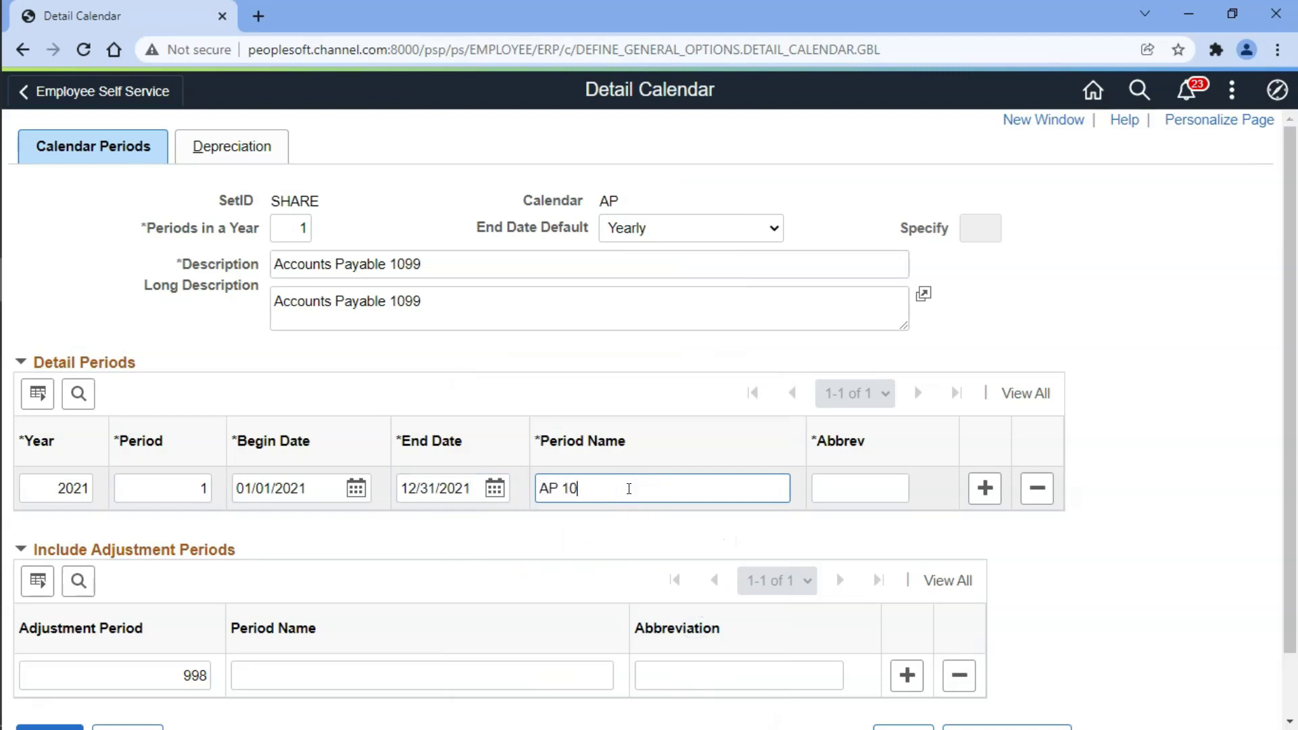
text(99 Demo)
click(817, 489)
text(1)
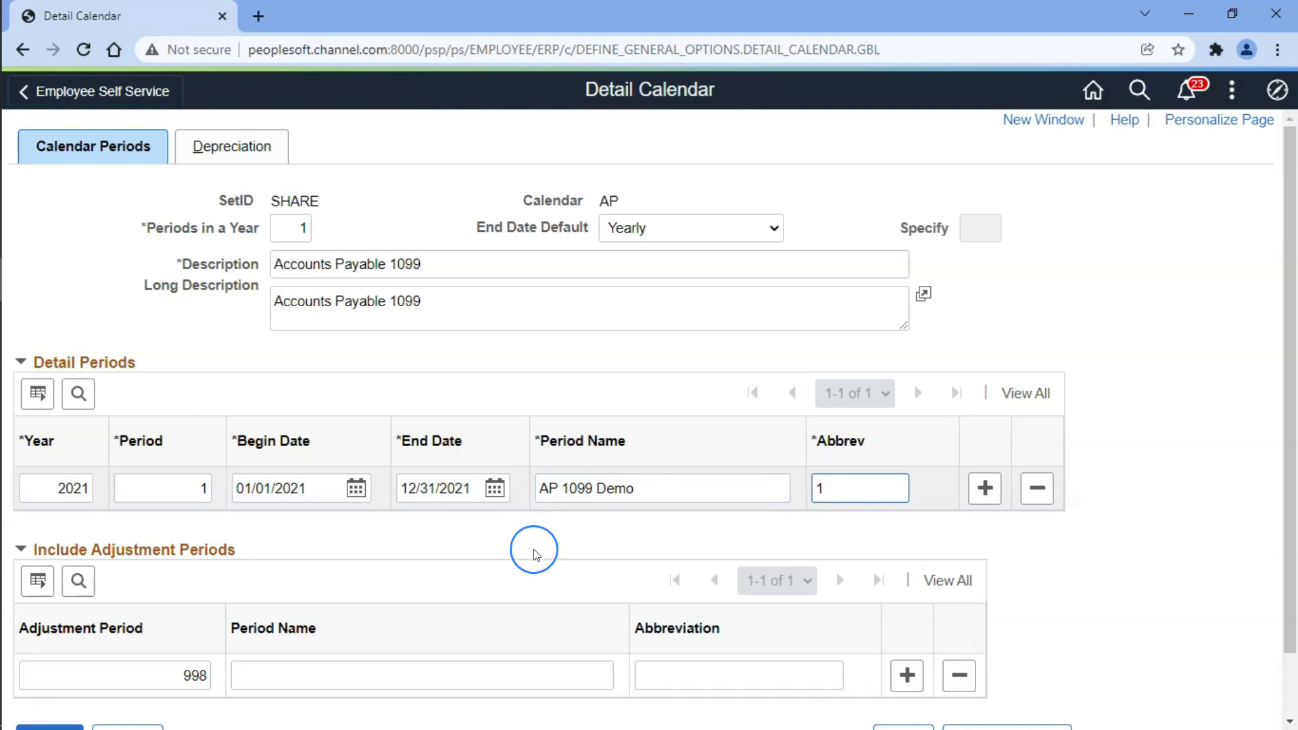
scroll(537, 556, down, 2)
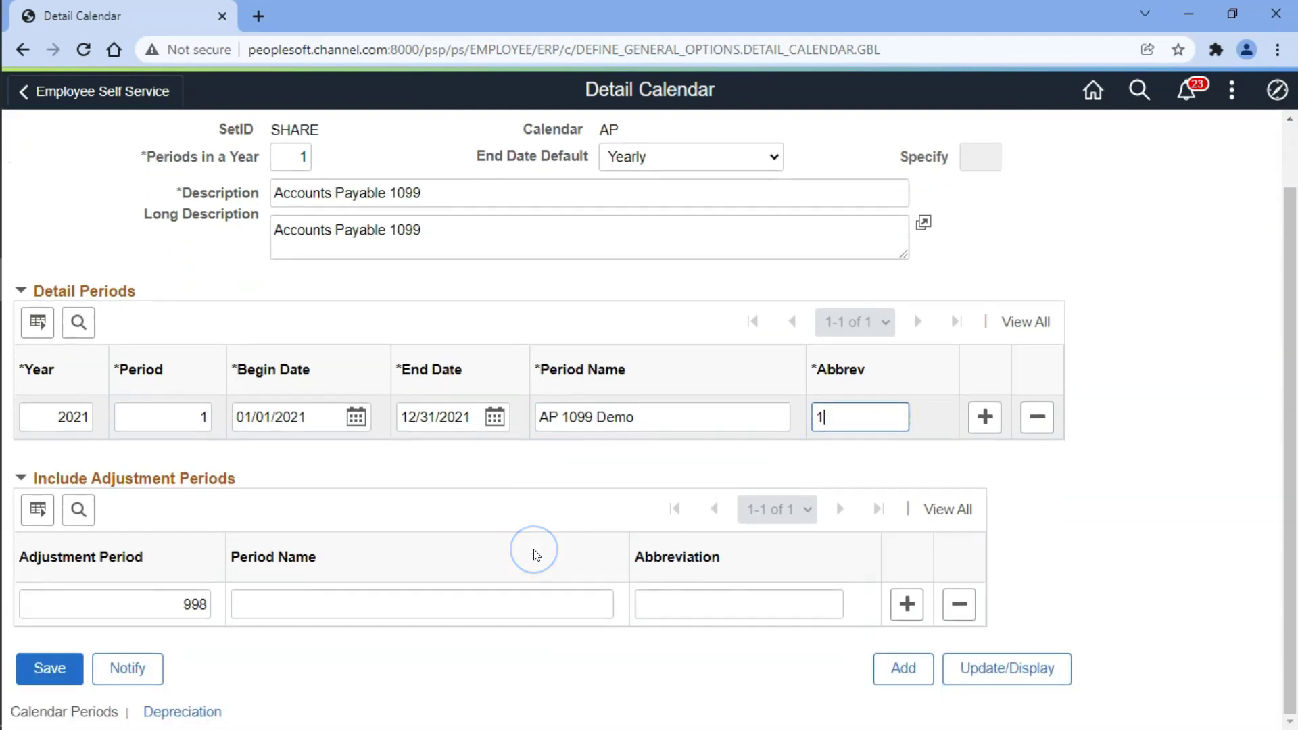
click(64, 665)
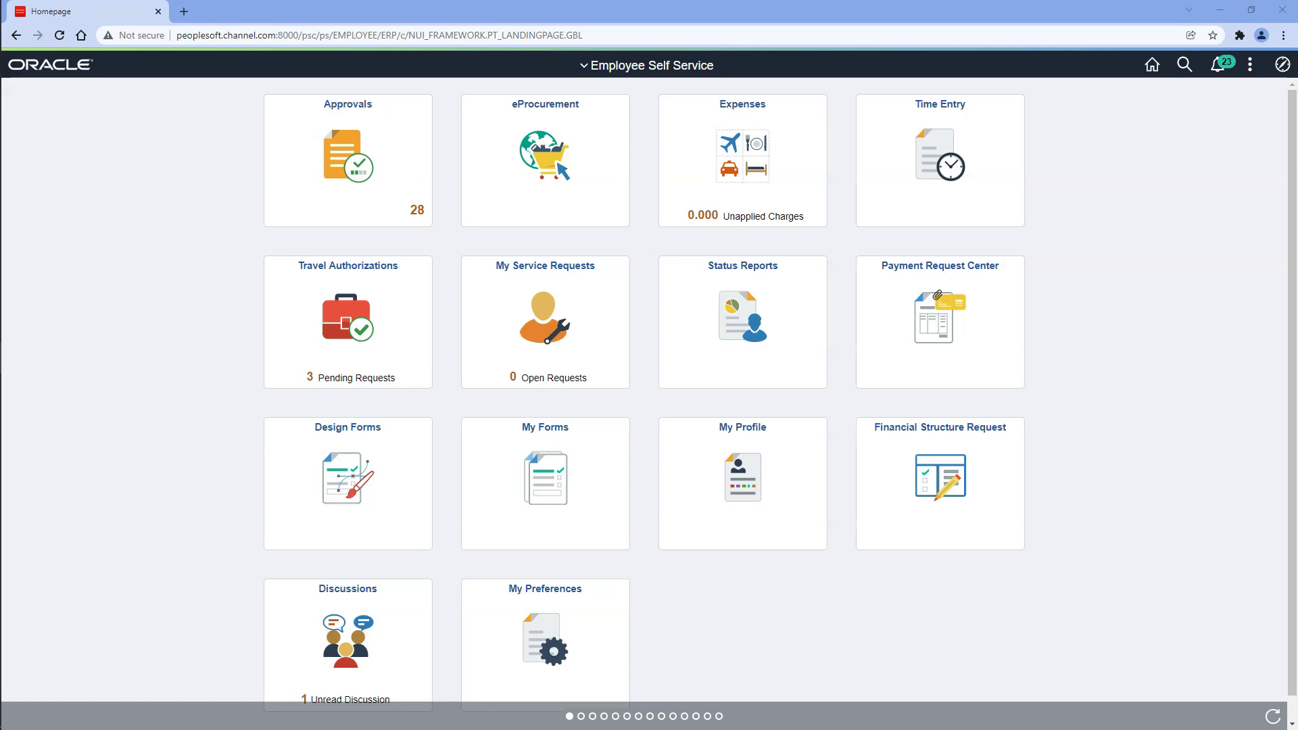
Step: Open the Report Control Information page from the product-related financials setup
click(1284, 65)
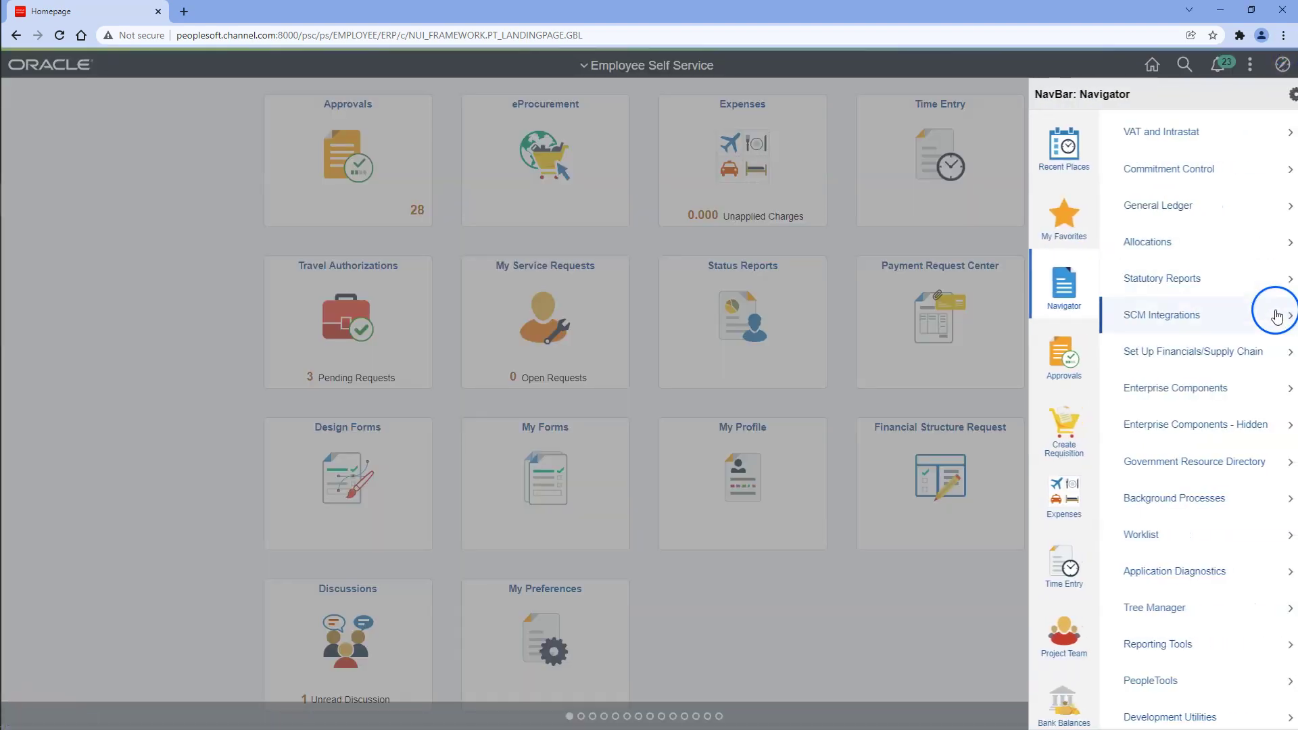
click(1191, 350)
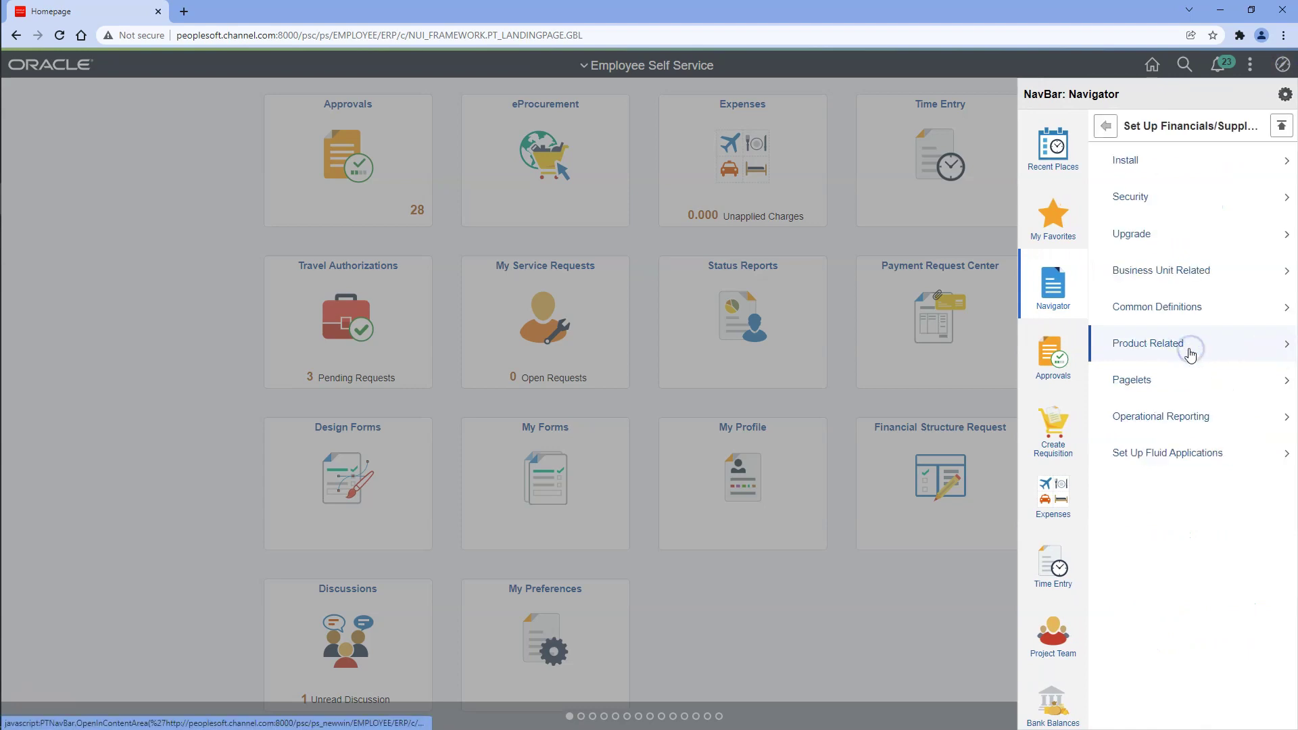
click(1182, 341)
click(1183, 528)
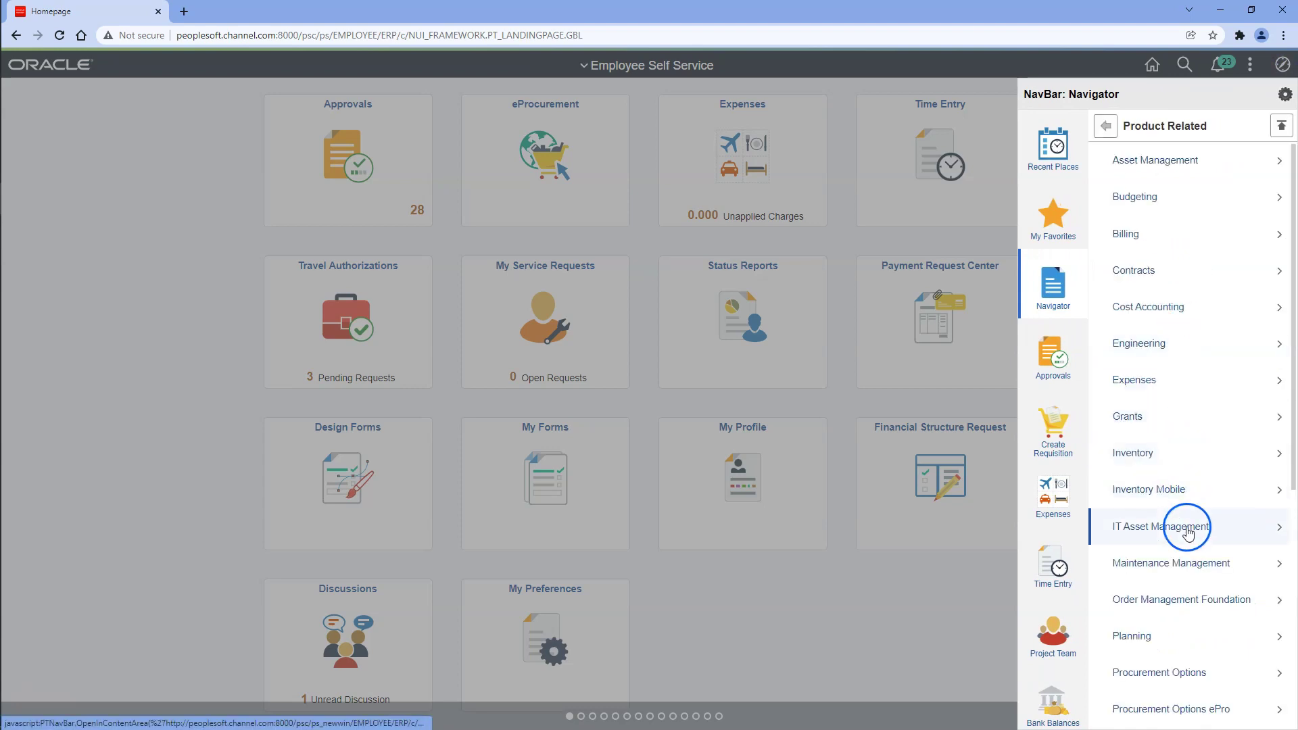
click(1153, 399)
click(1154, 497)
click(1153, 566)
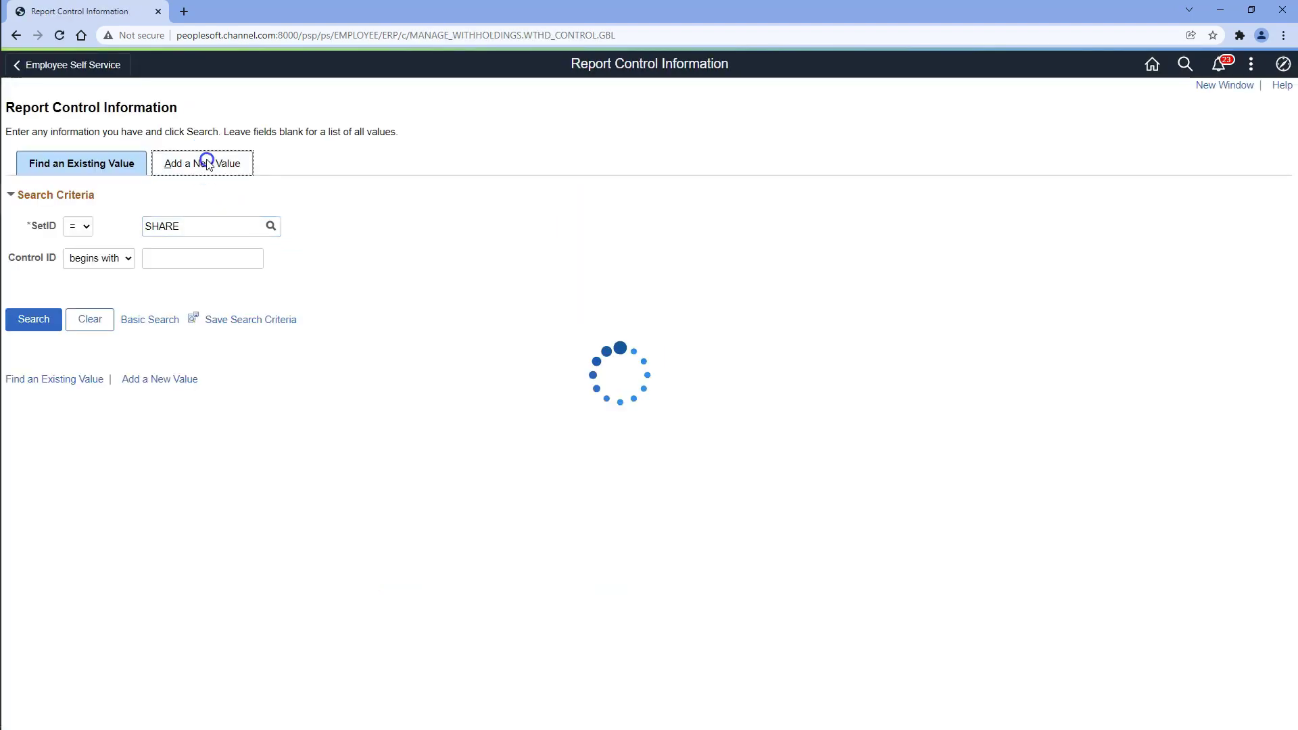
Step: Add a report control record with control ID BCC_2021 under SetID SHARE
click(203, 157)
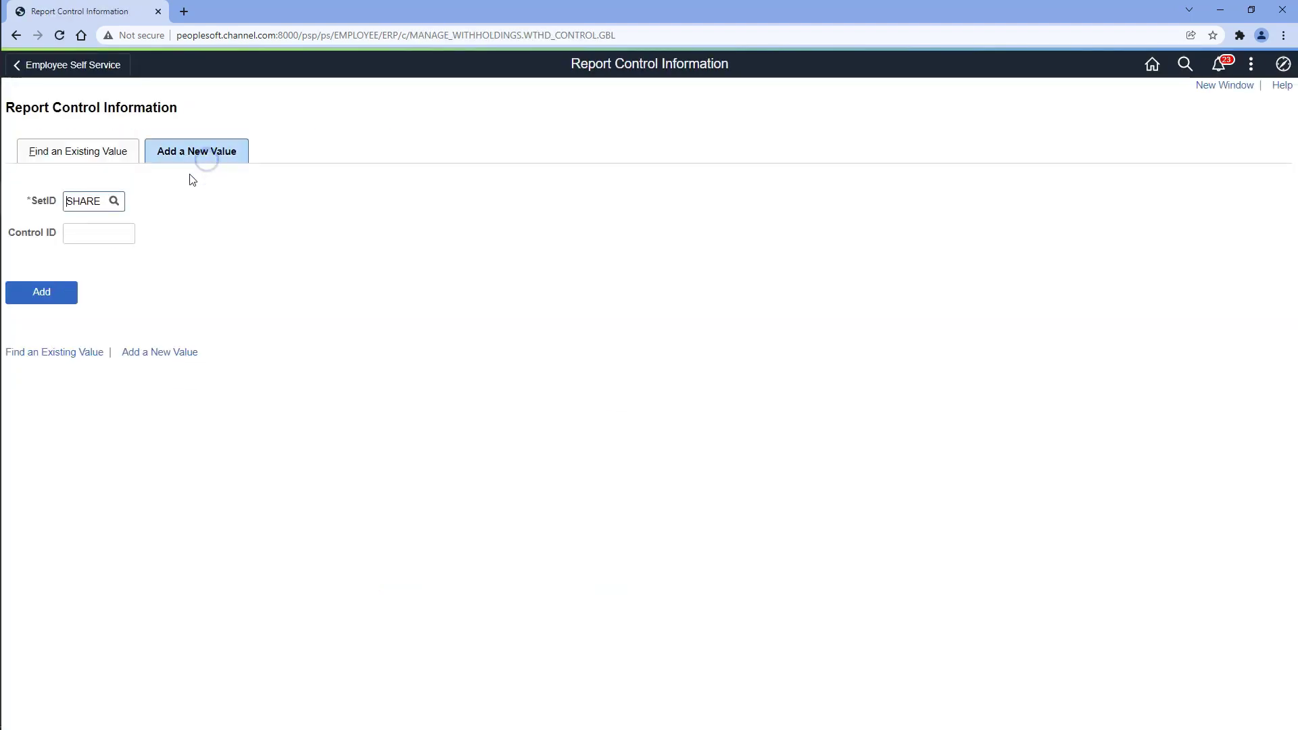
click(102, 232)
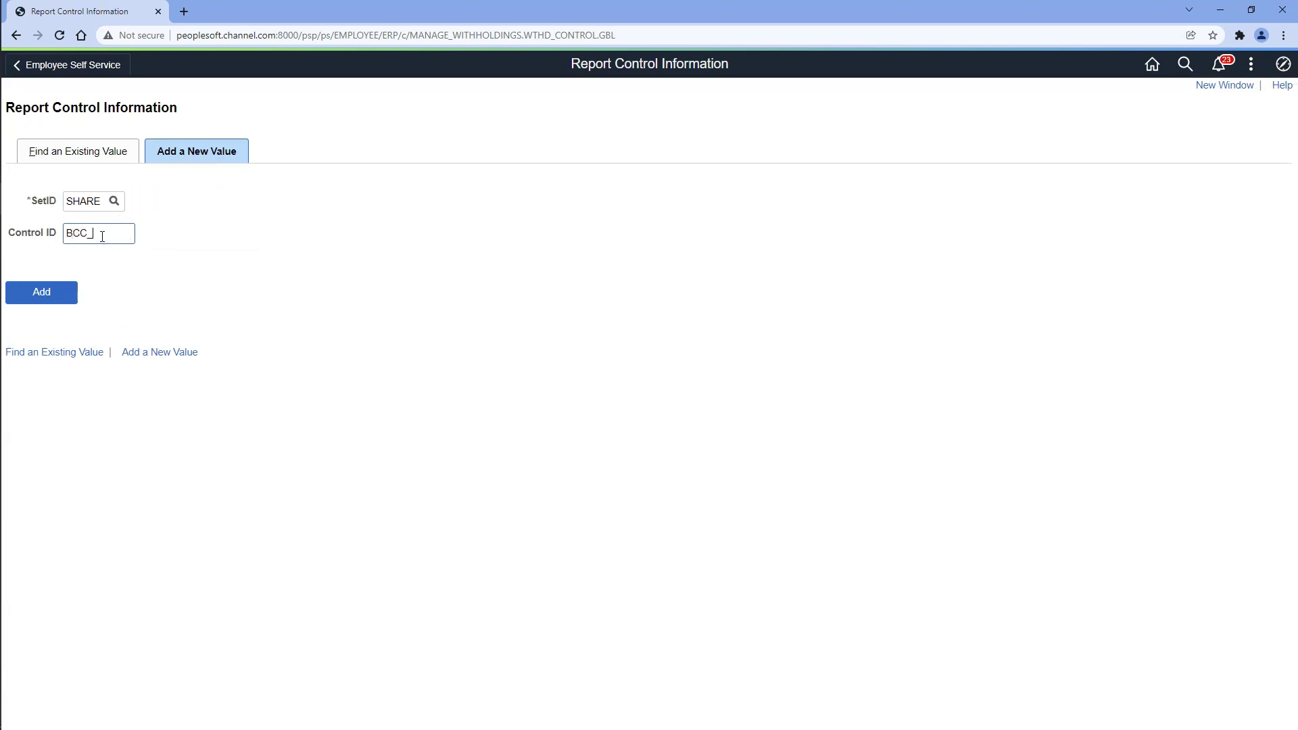
click(41, 292)
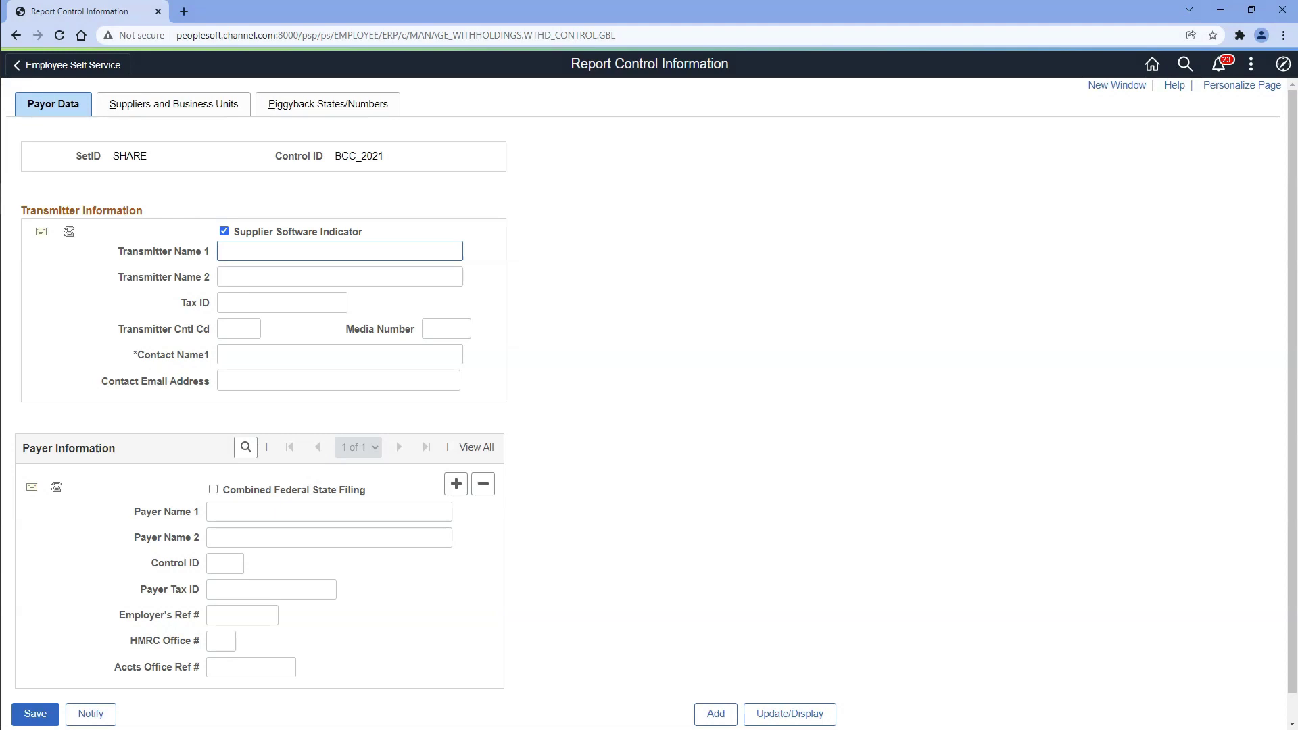
Step: Fill in the transmitter information with name Bob Candy Corp, the tax ID, control code 00012 and the contact's name
click(240, 251)
text(Bob Candy Corp)
click(307, 253)
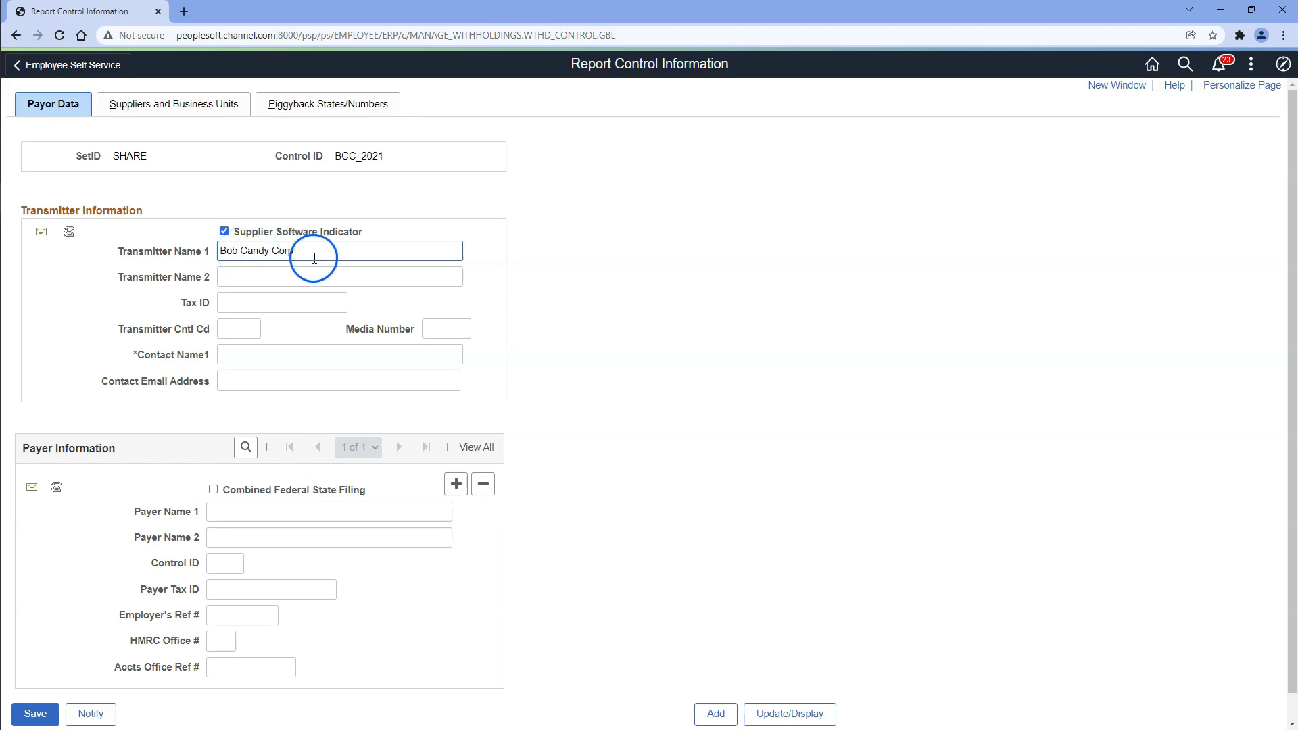
click(277, 304)
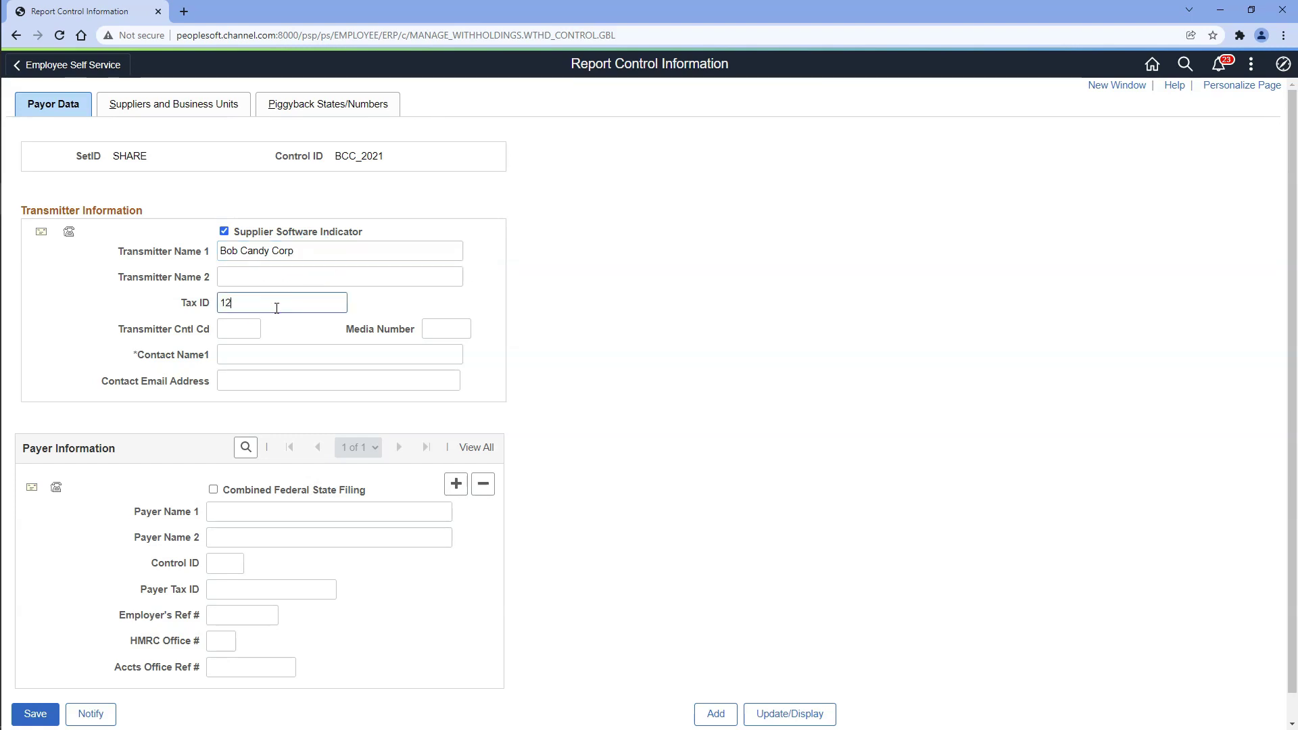
text(123456789)
click(235, 332)
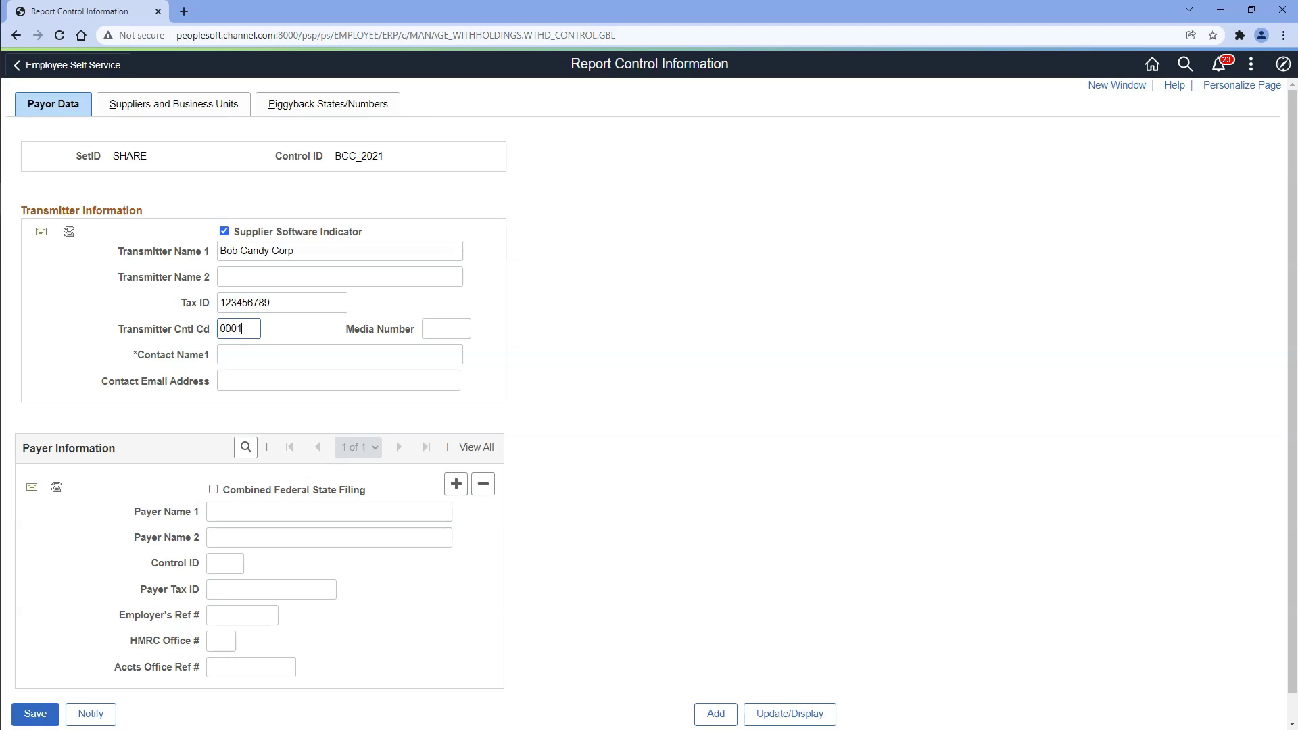
text(00012)
click(245, 351)
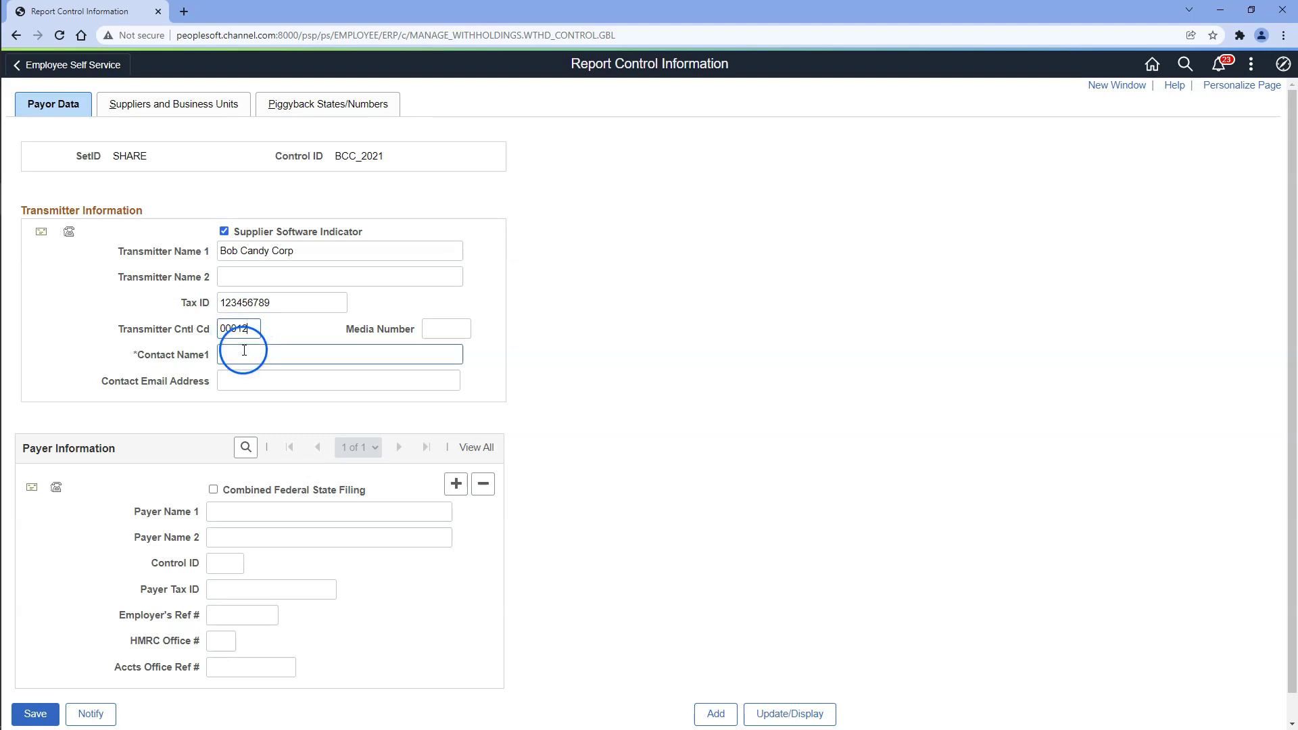
text(Bob)
Step: Enter Bob Candy Corp as the first payer name and fill in the payer's tax ID
click(239, 515)
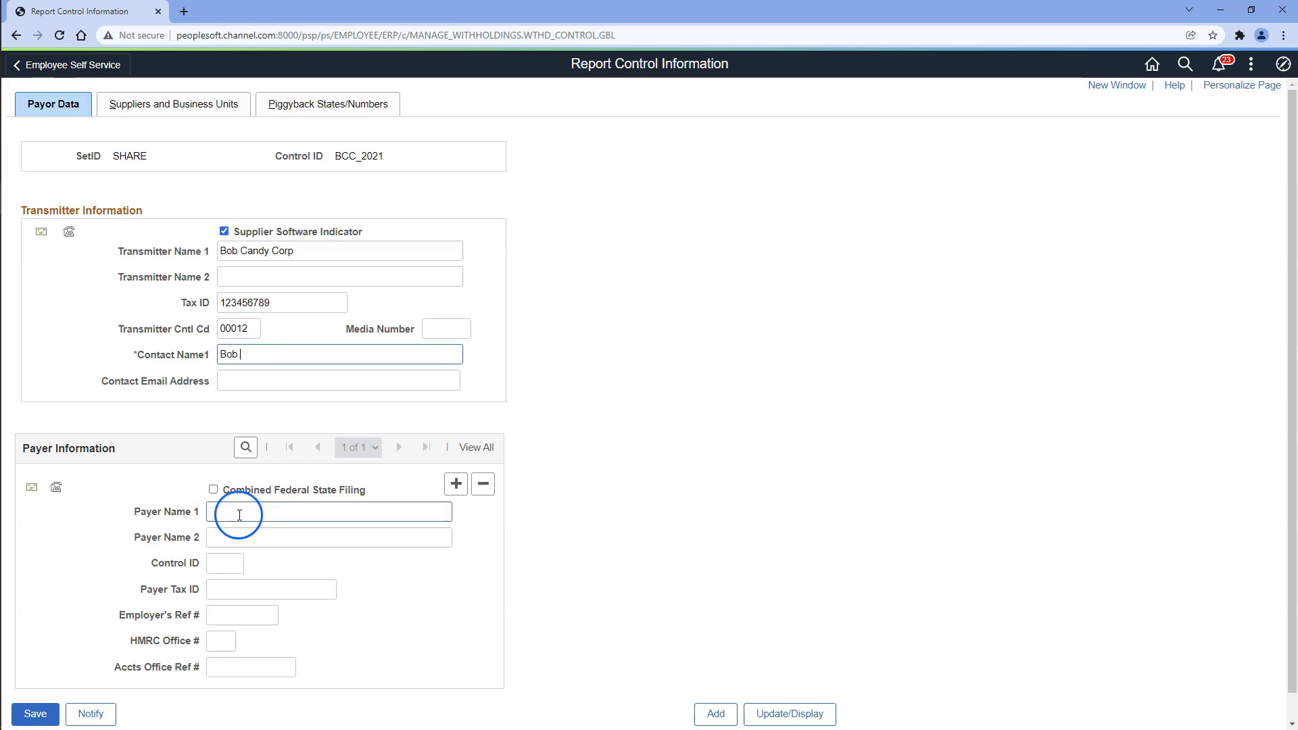
text(Bob Candr)
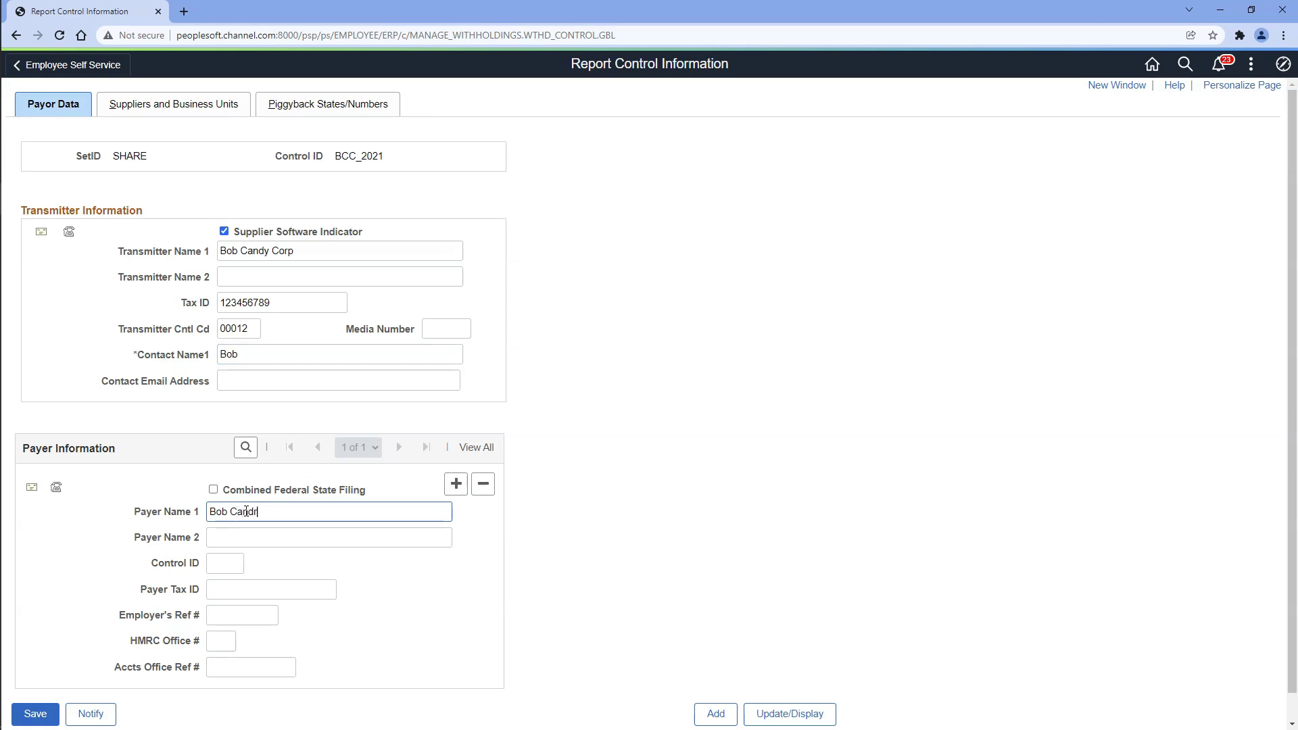
text(y)
click(250, 589)
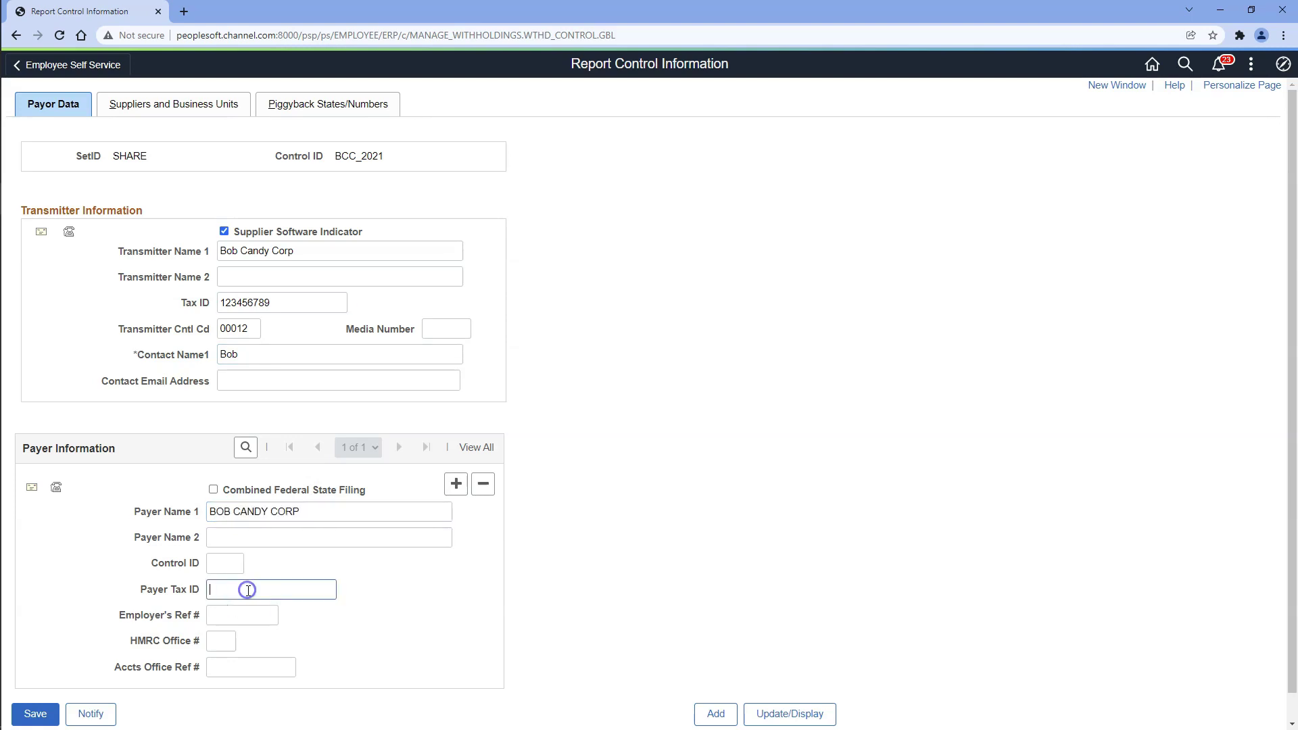
text(123456789)
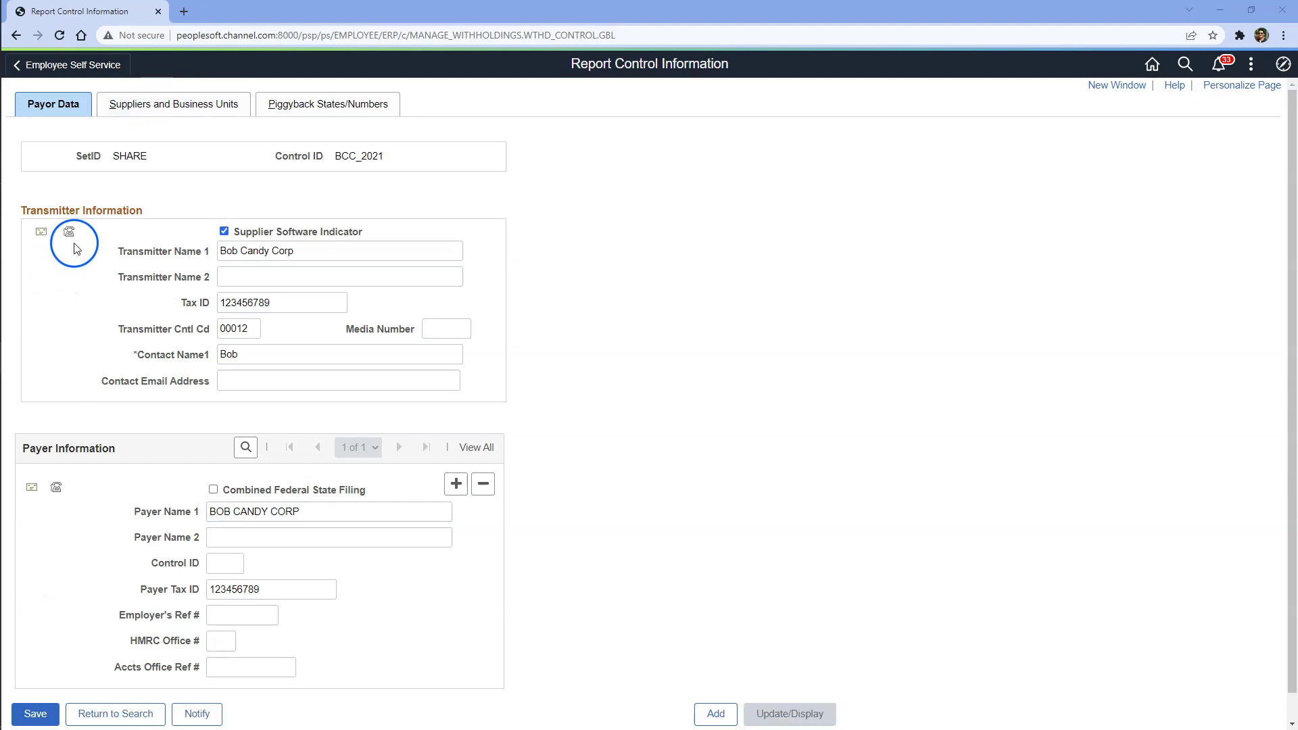
Step: Review the phone details of the transmitter and the payer
click(69, 232)
click(568, 295)
double_click(675, 460)
click(512, 574)
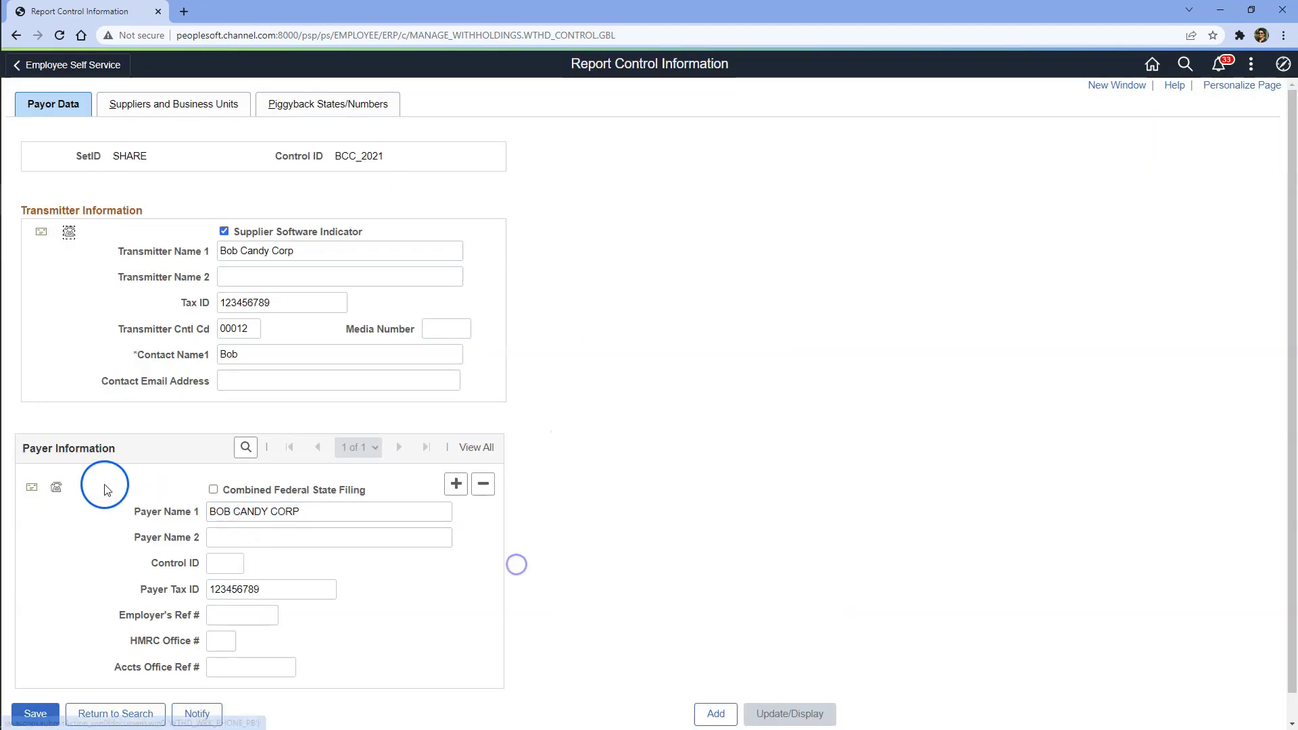
click(57, 487)
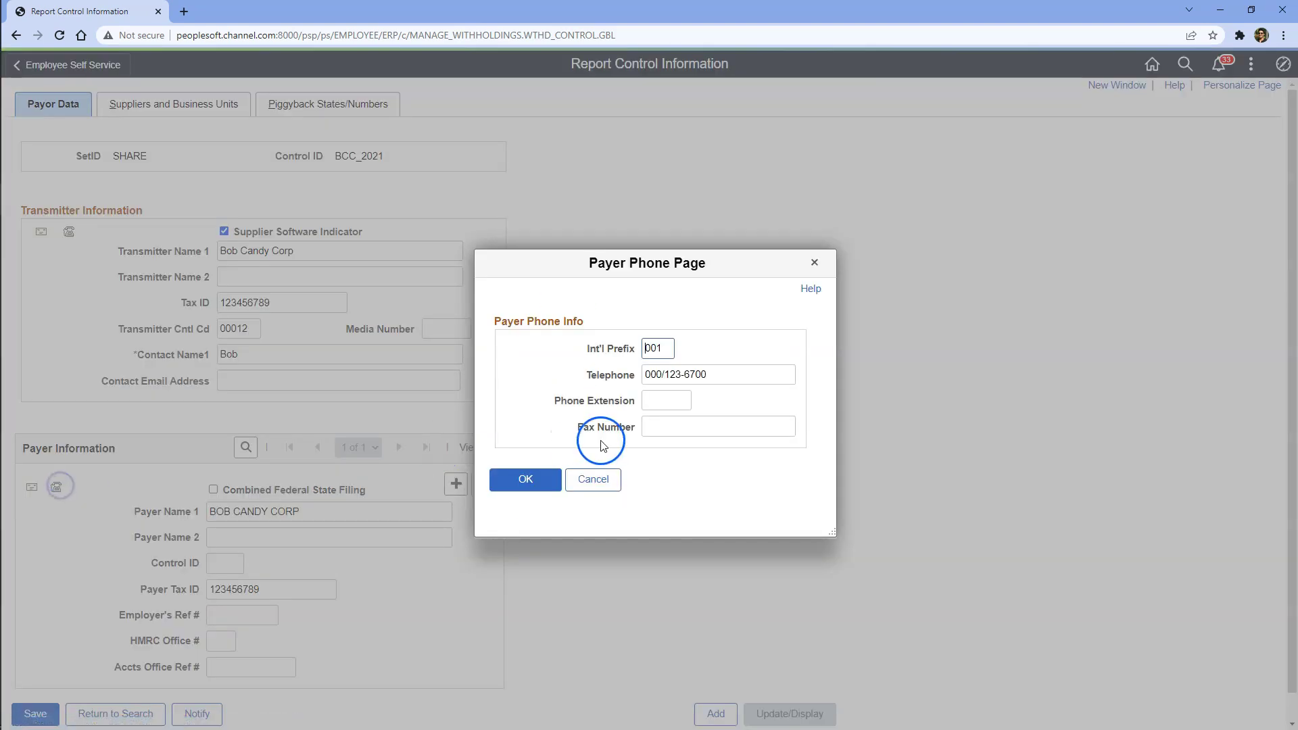
click(530, 482)
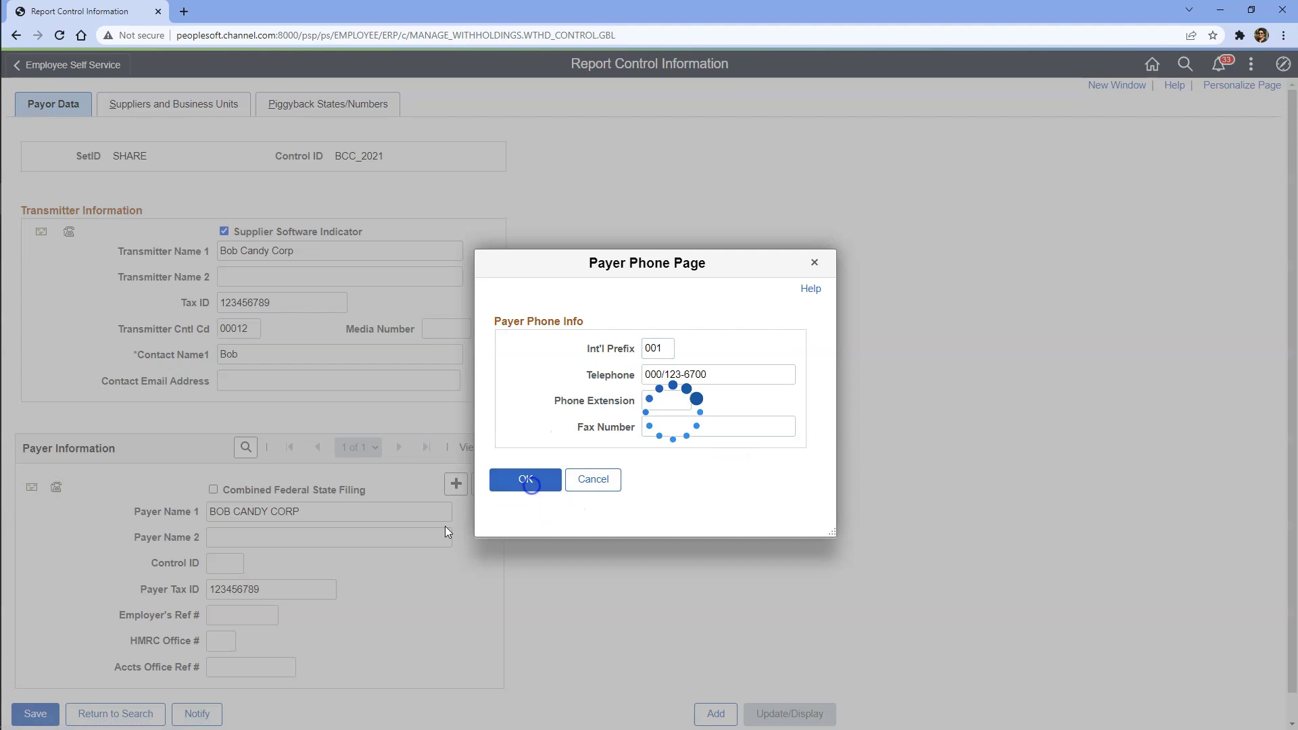
Step: Include all suppliers and business unit US001 for the payer, and save the report control record
click(157, 106)
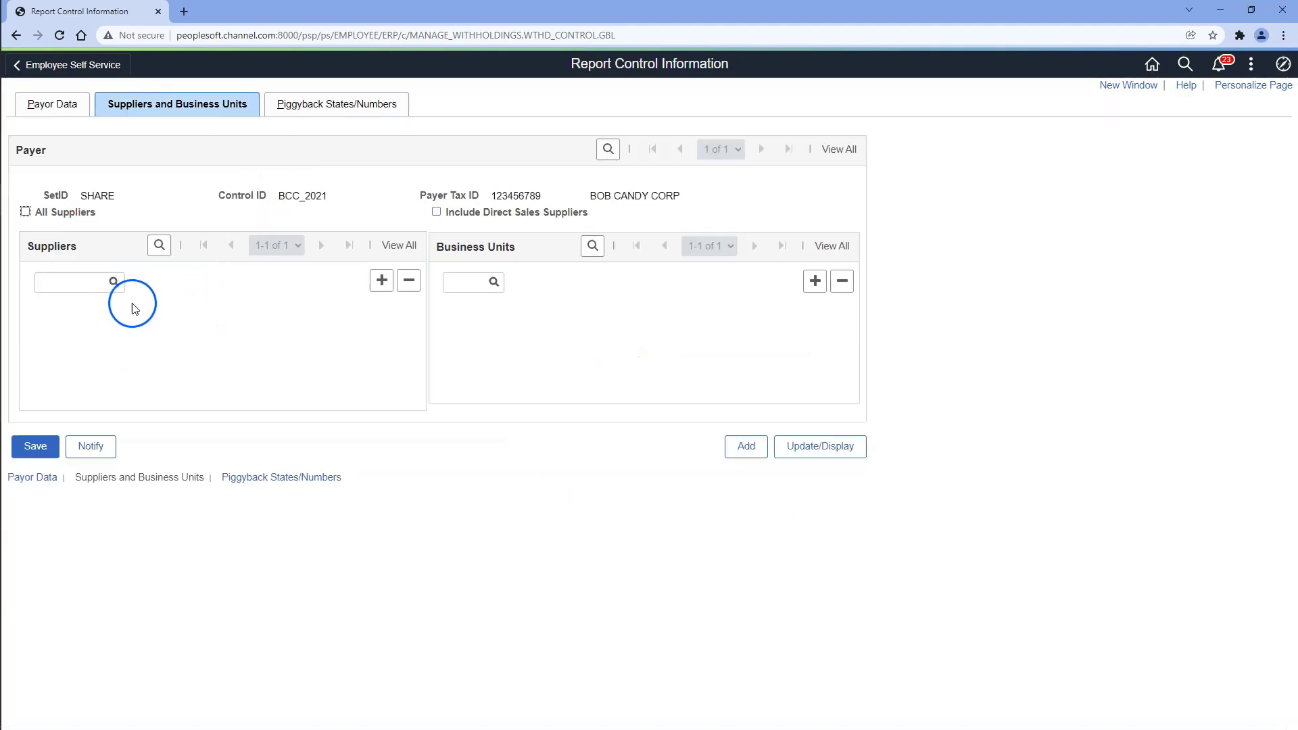
click(25, 212)
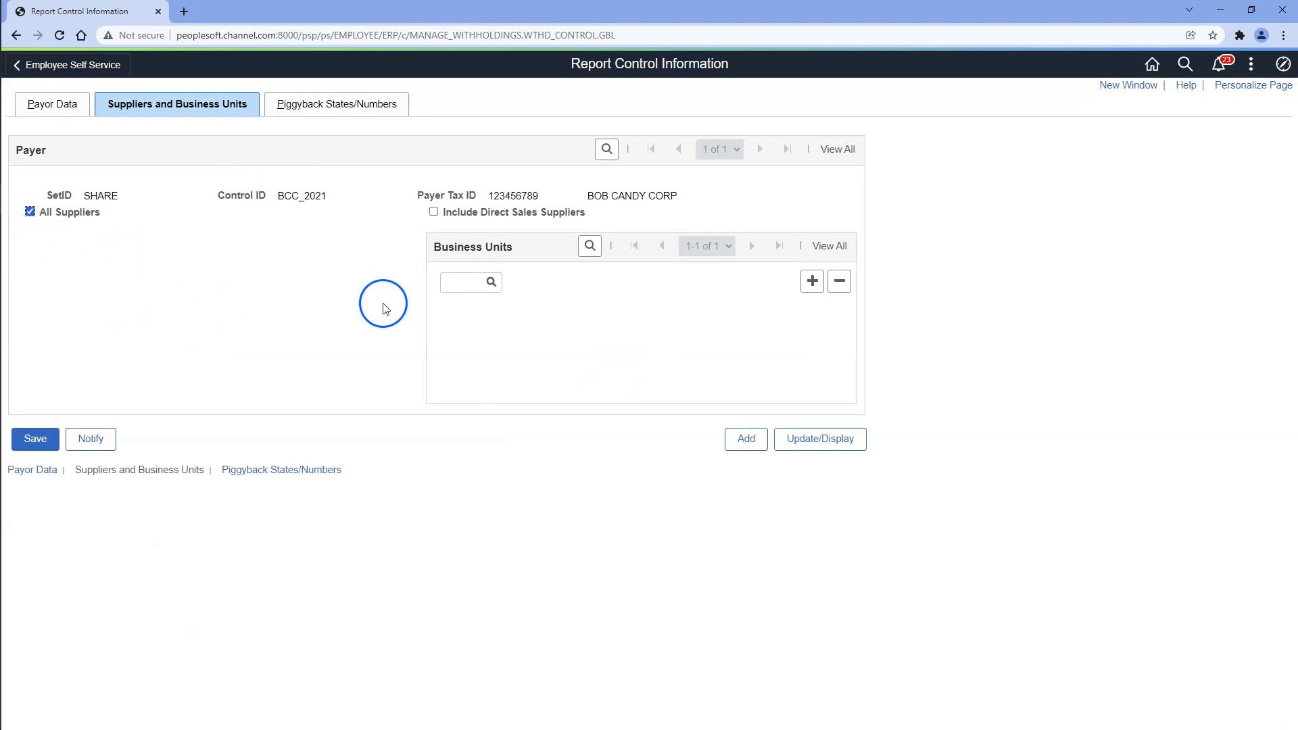
click(467, 284)
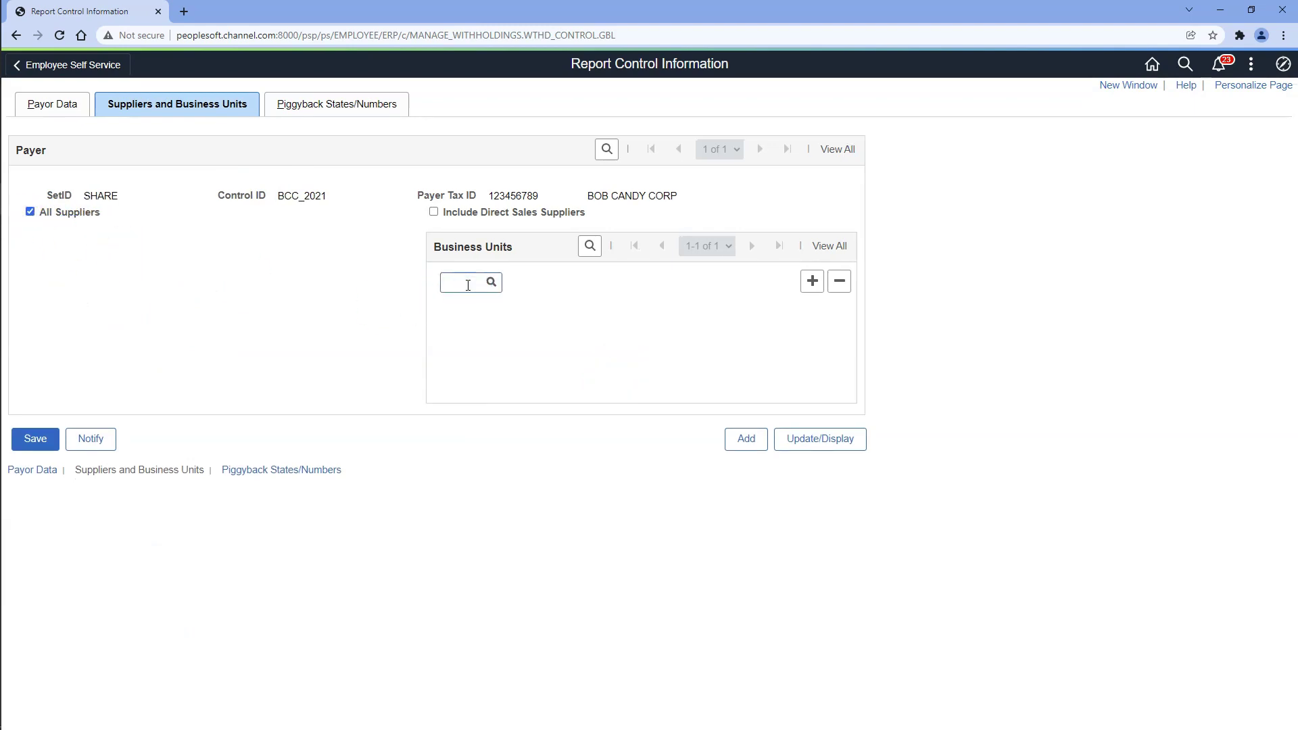
text(us001)
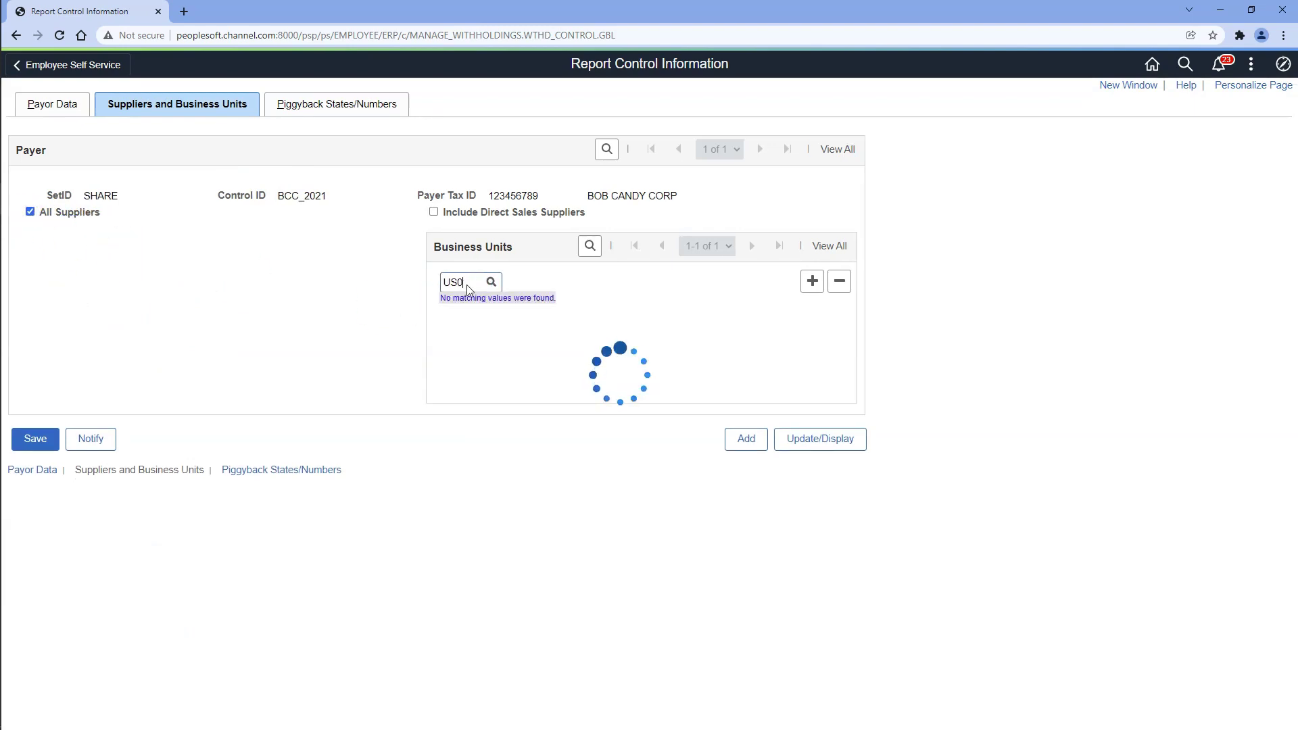
click(34, 442)
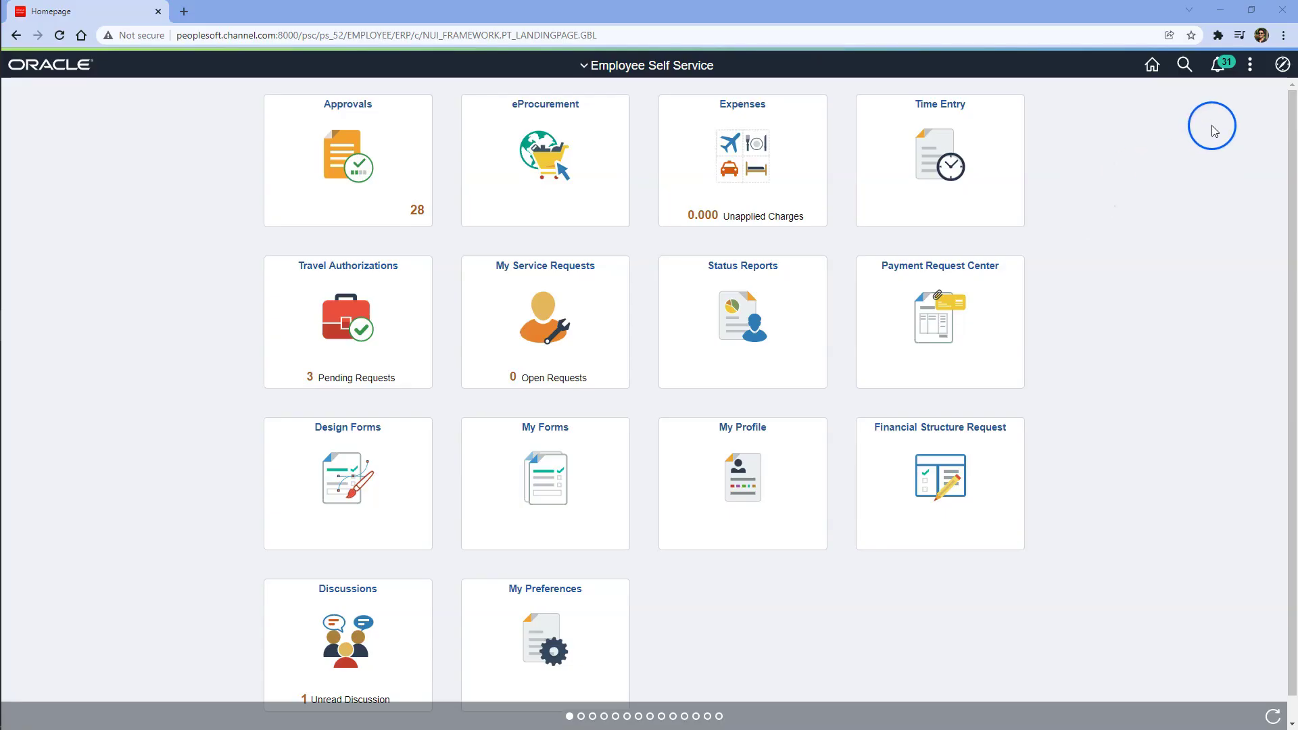
Step: Open the Withhold 1099 Report Job page from the suppliers' 1099 reports
click(1283, 64)
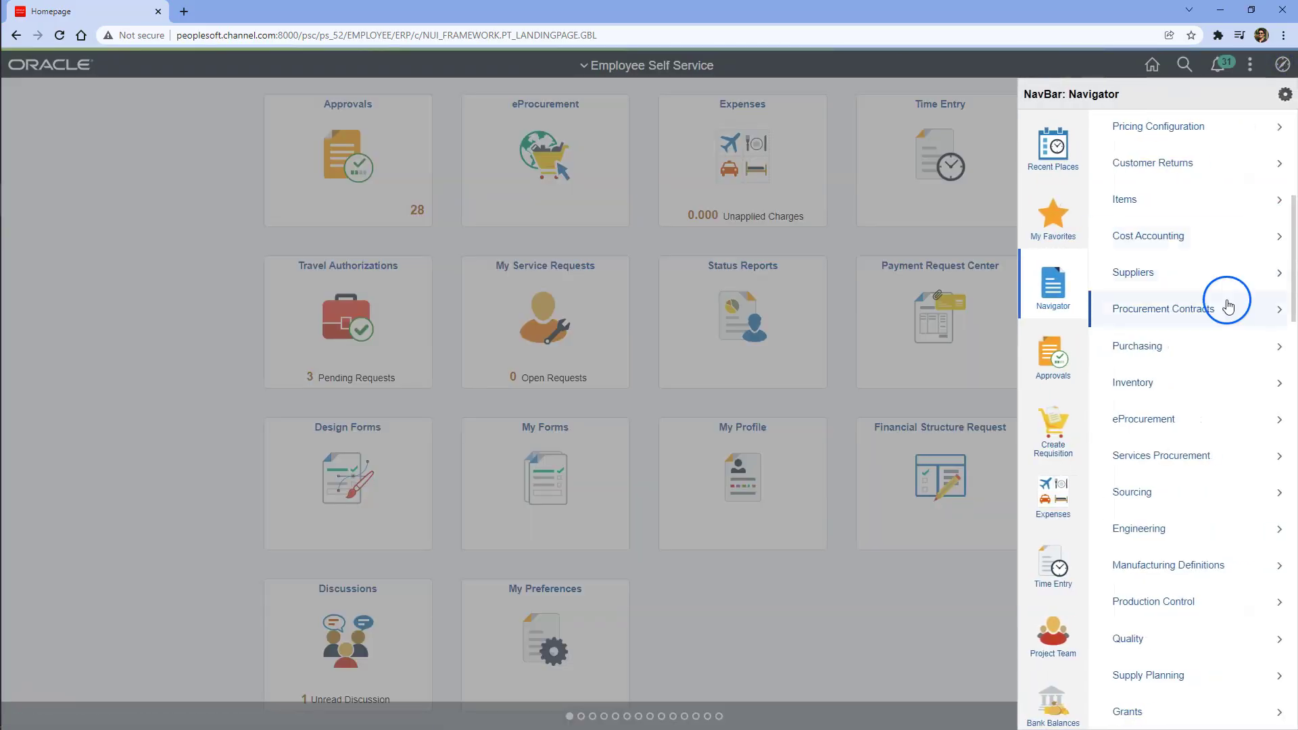
click(1128, 272)
click(1156, 197)
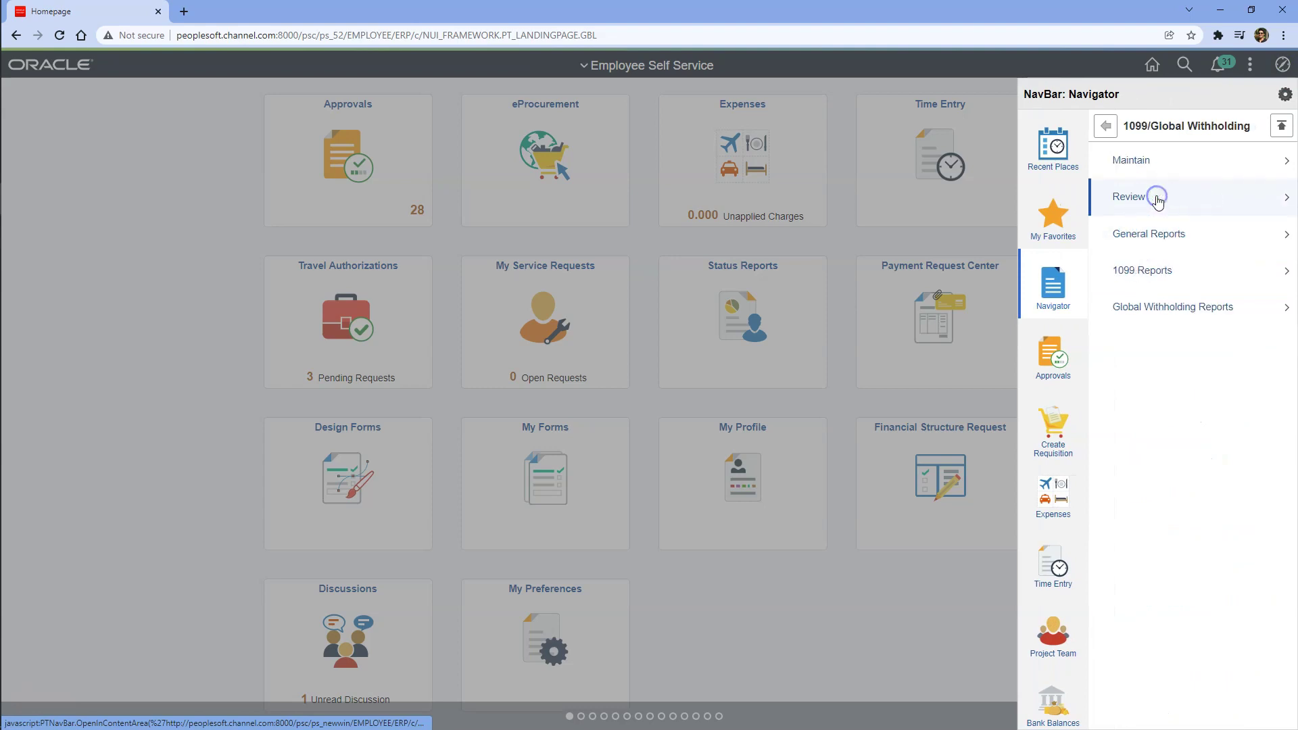
click(1158, 269)
click(1169, 234)
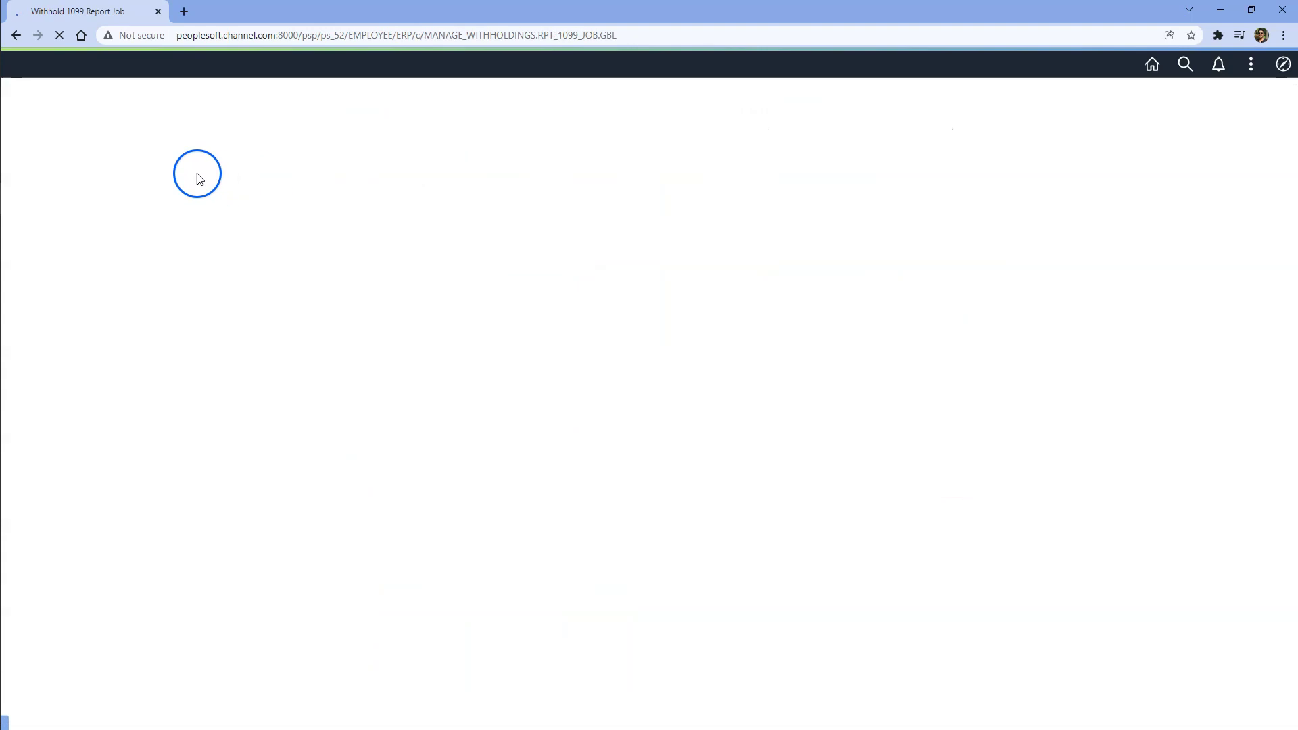
Step: Open the Withhold 1099 Report Job with run control ID WithholdPost_US001
click(179, 169)
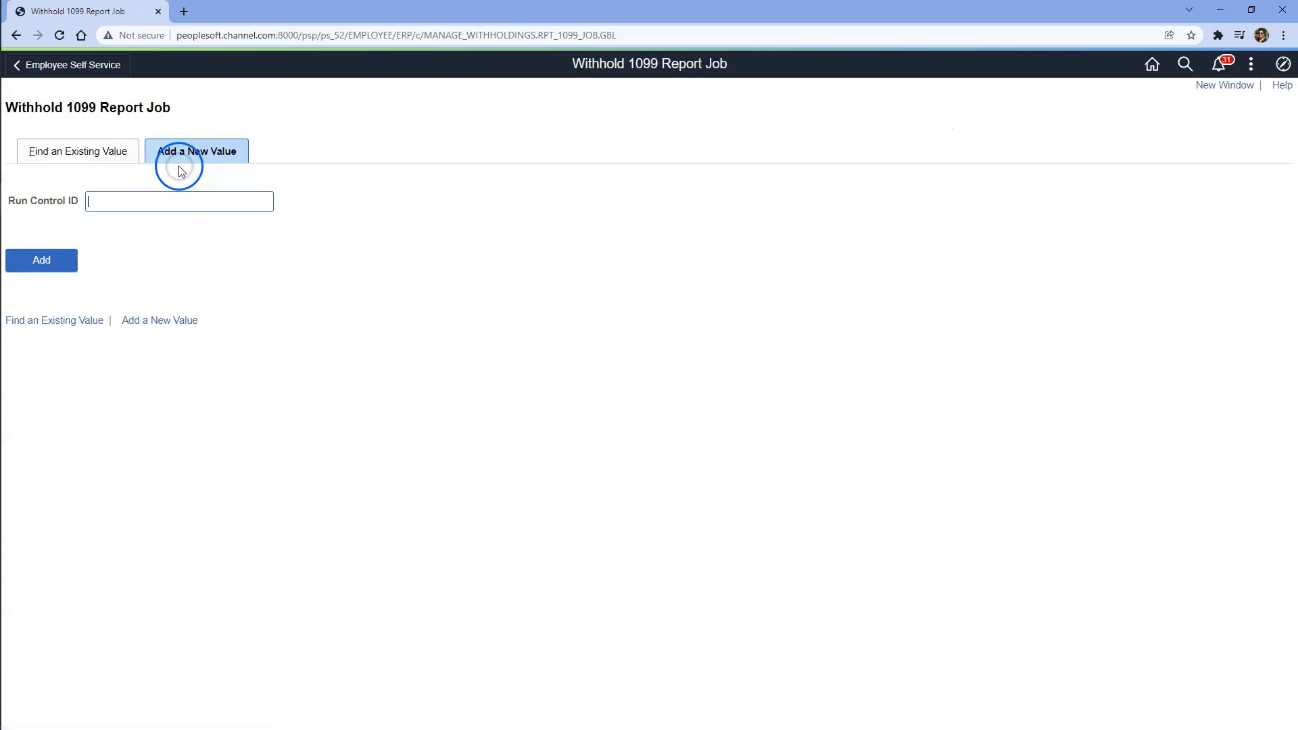
text(1099)
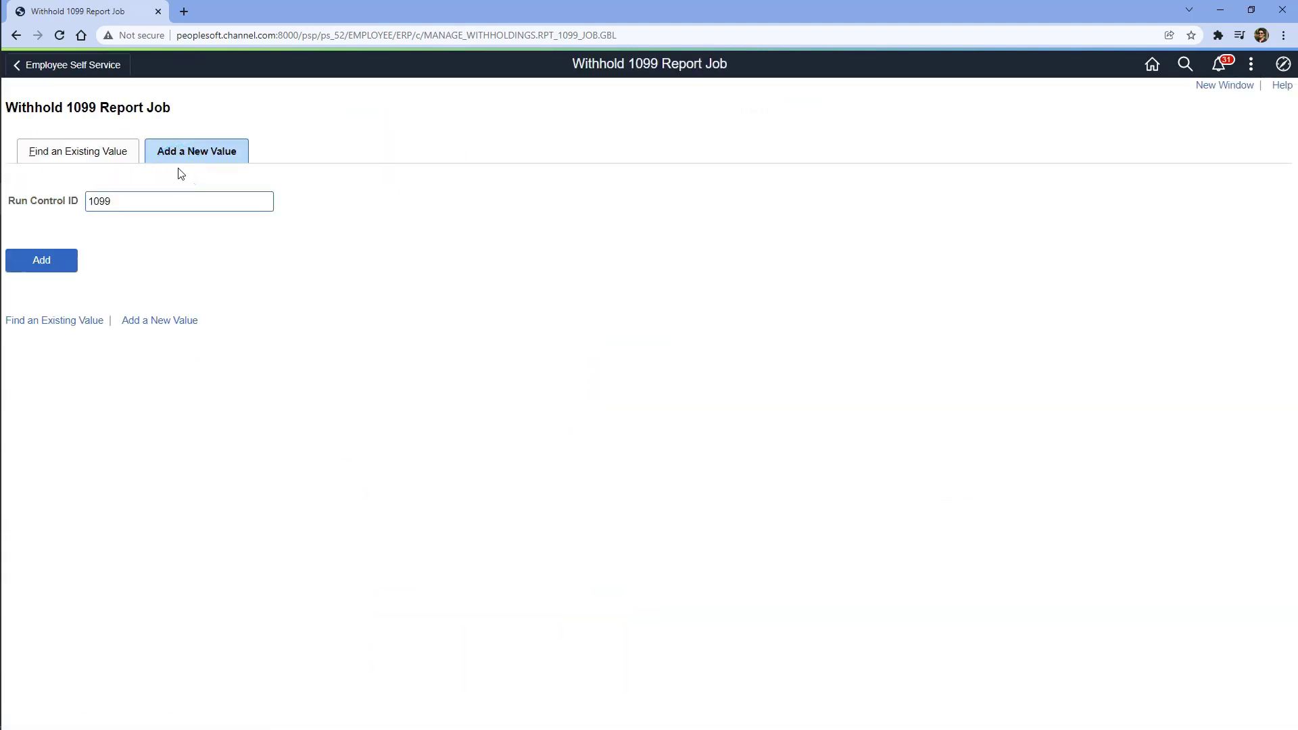
text(_Withhold_Job_US001_PTDS)
click(54, 262)
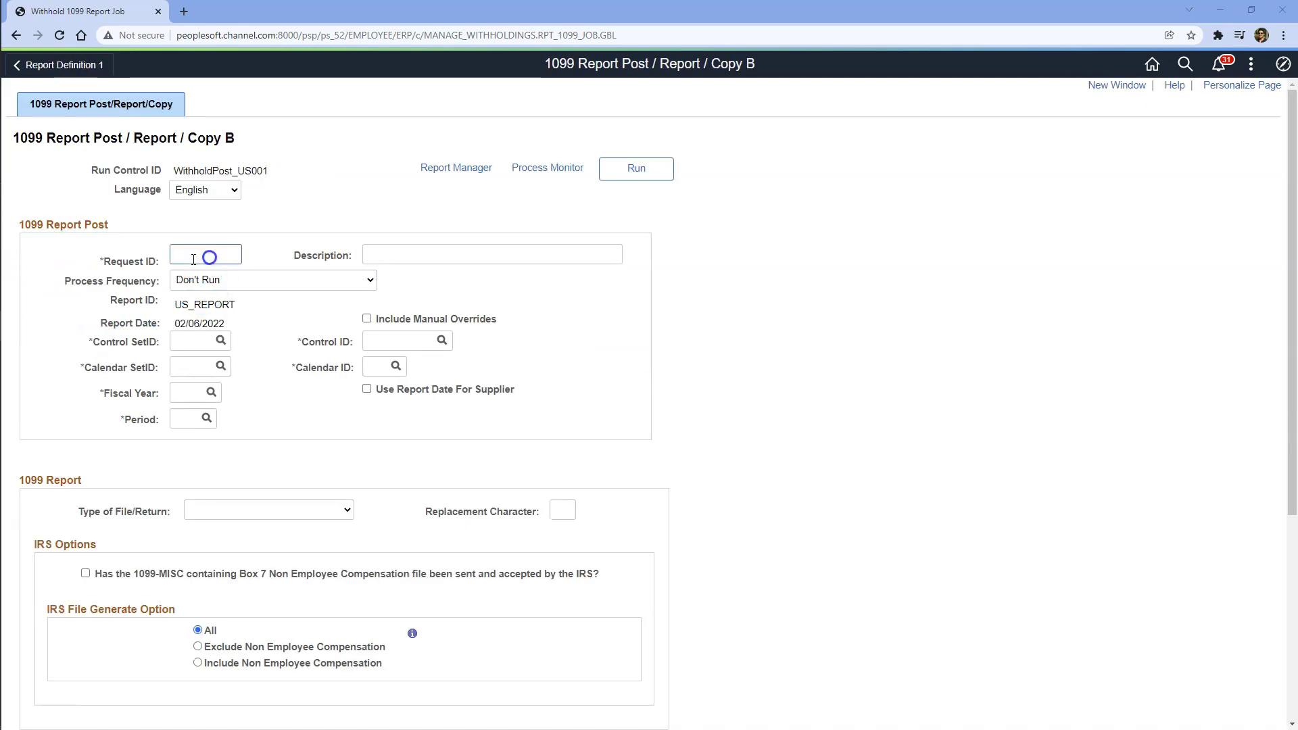
Step: Set request ID 1, process frequency Always Process, control SetID SHARE and control ID BCC_2021 for the 1099 report post
text(1)
click(201, 280)
click(203, 309)
click(190, 343)
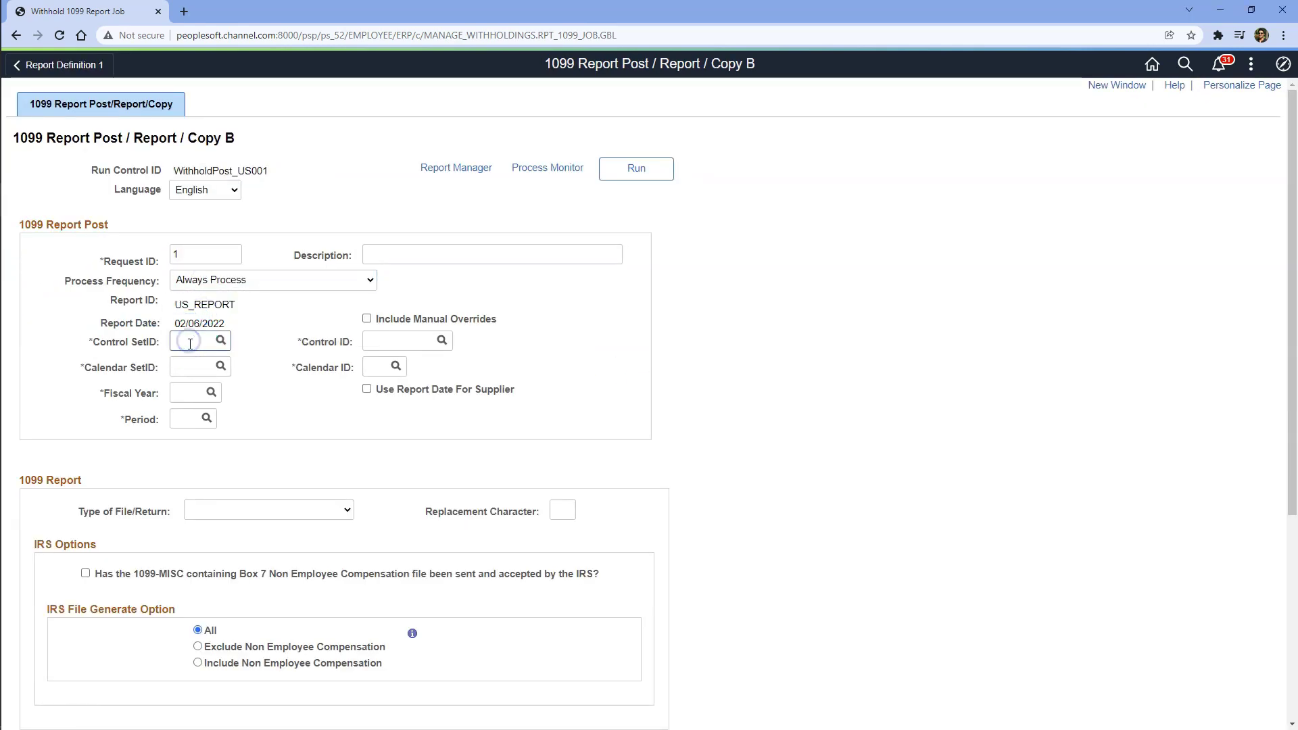
click(443, 341)
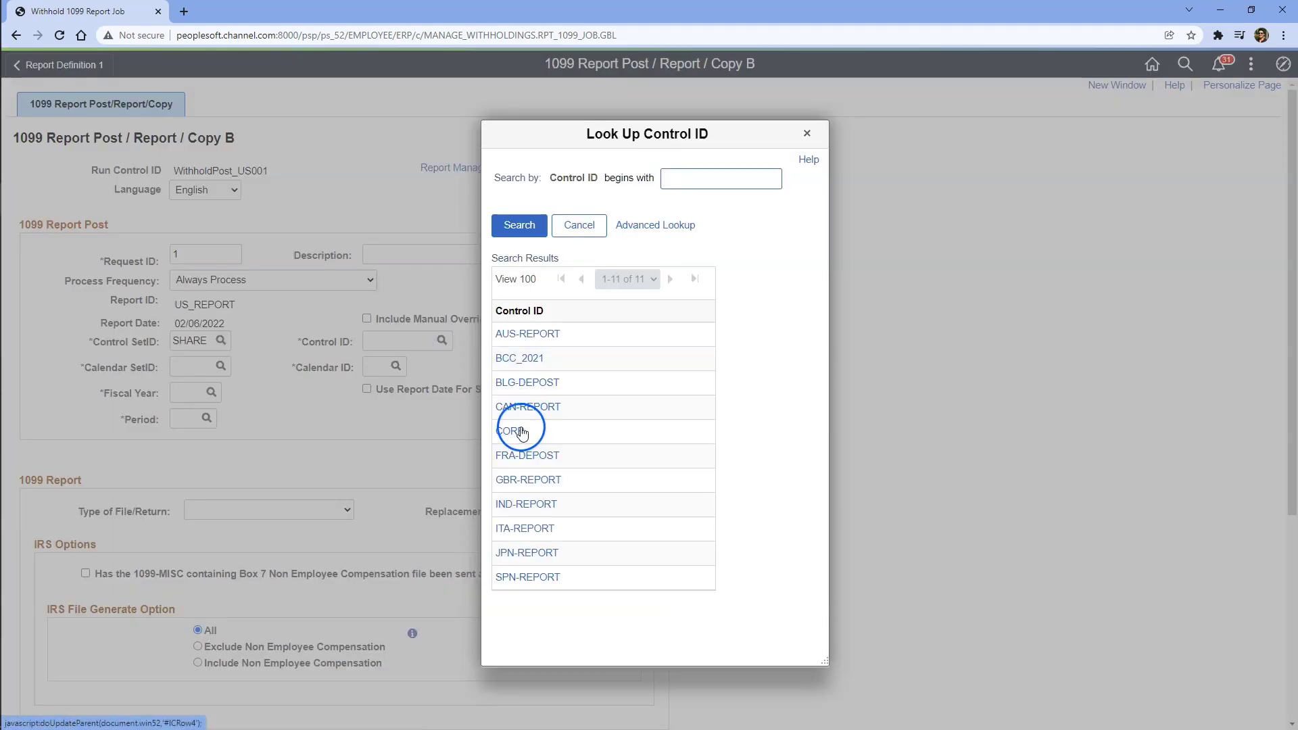
click(534, 360)
Step: Set the calendar SetID to SHARE, calendar ID to AP, fiscal year to 2021 and period to 1
click(196, 366)
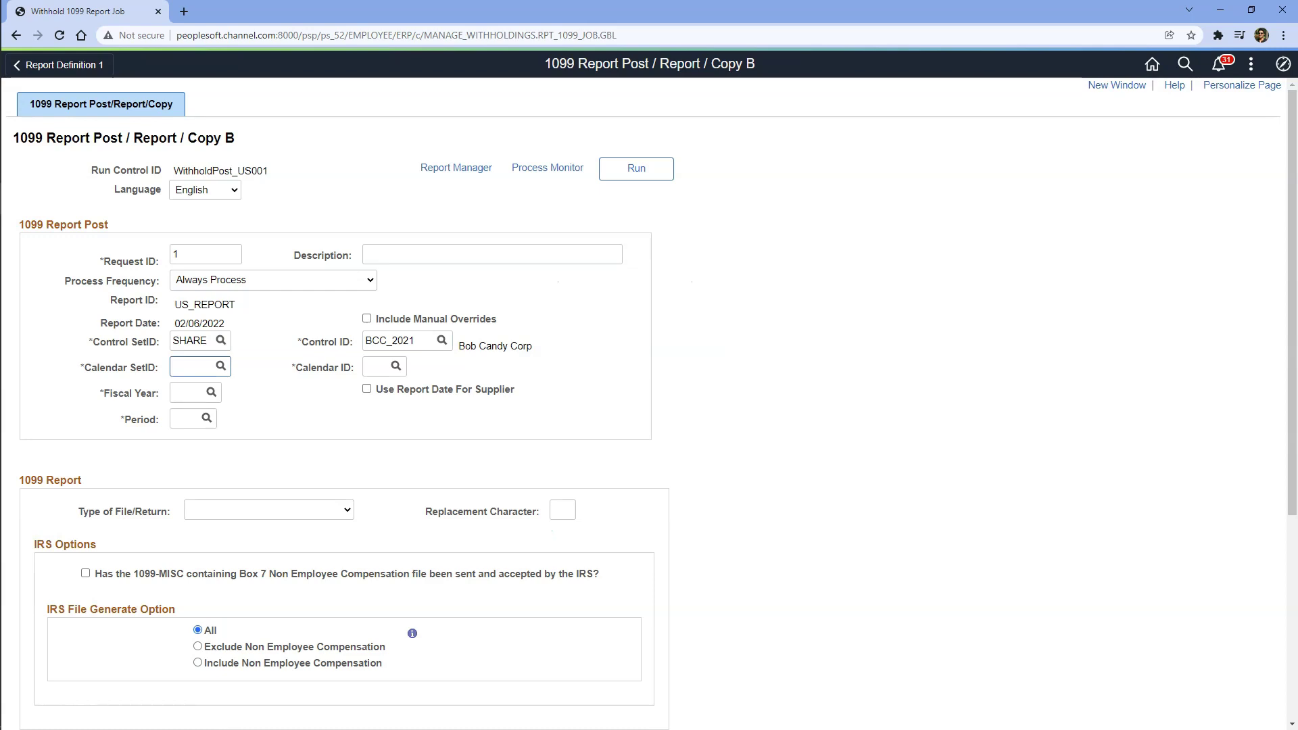
text(SHARE)
click(372, 368)
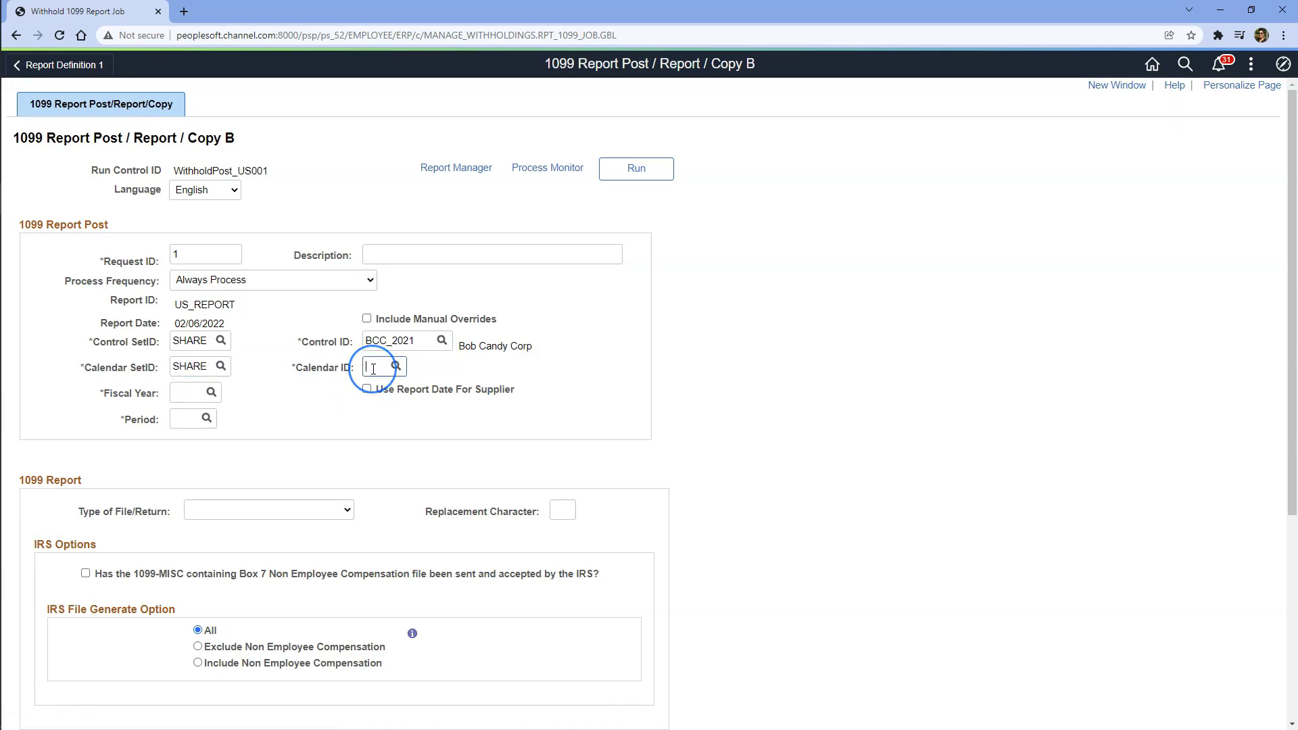
text(AP)
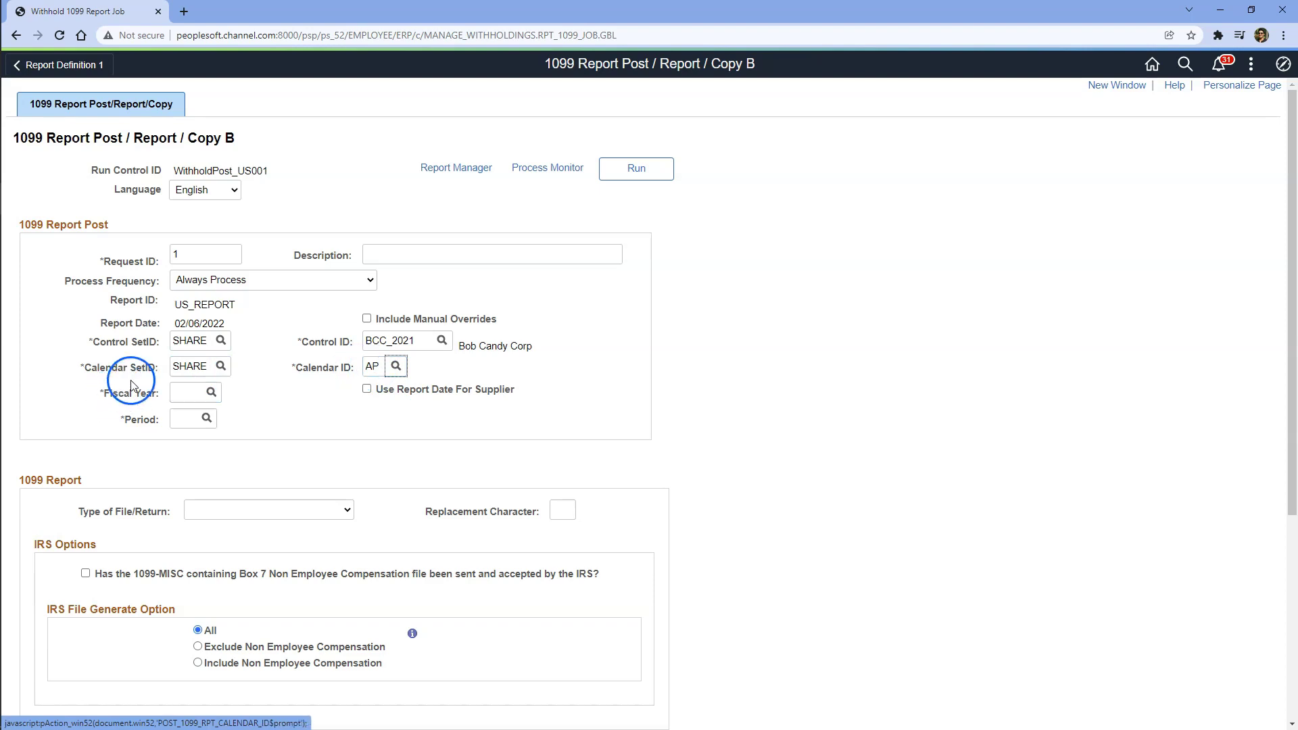
click(211, 392)
click(560, 454)
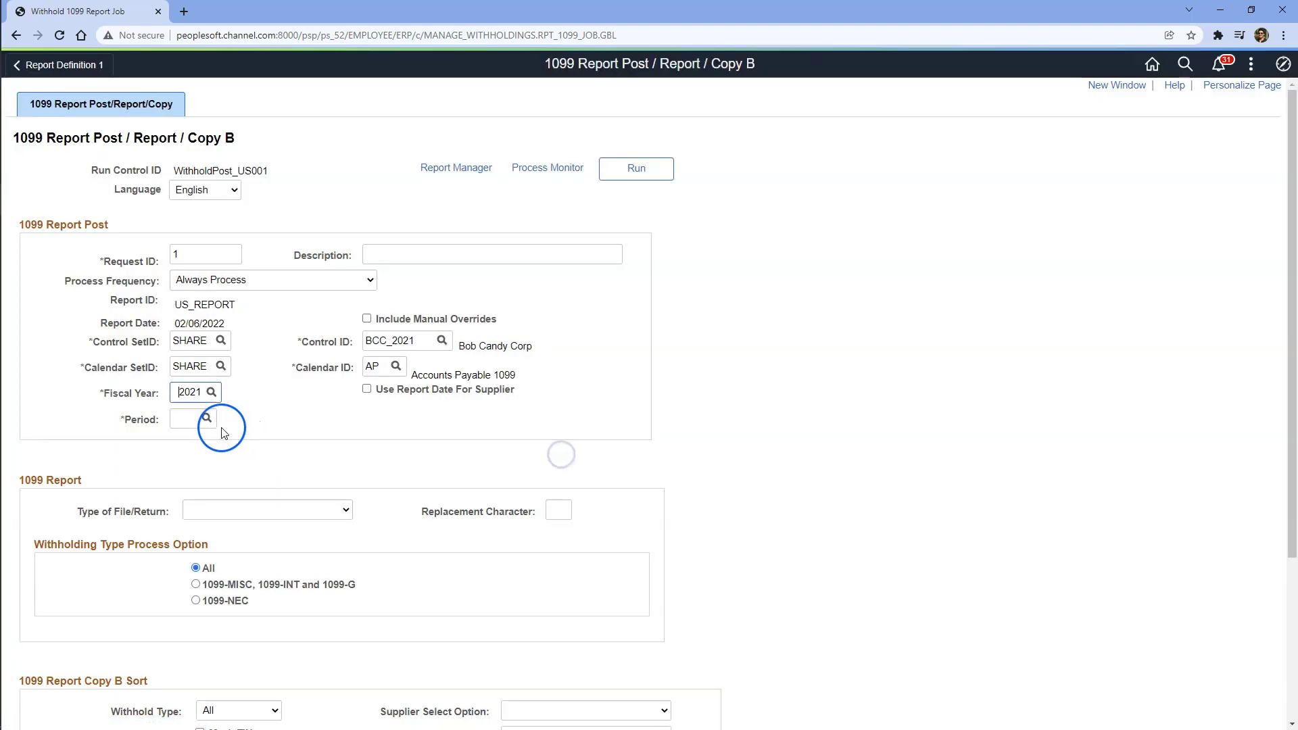
click(207, 418)
click(541, 459)
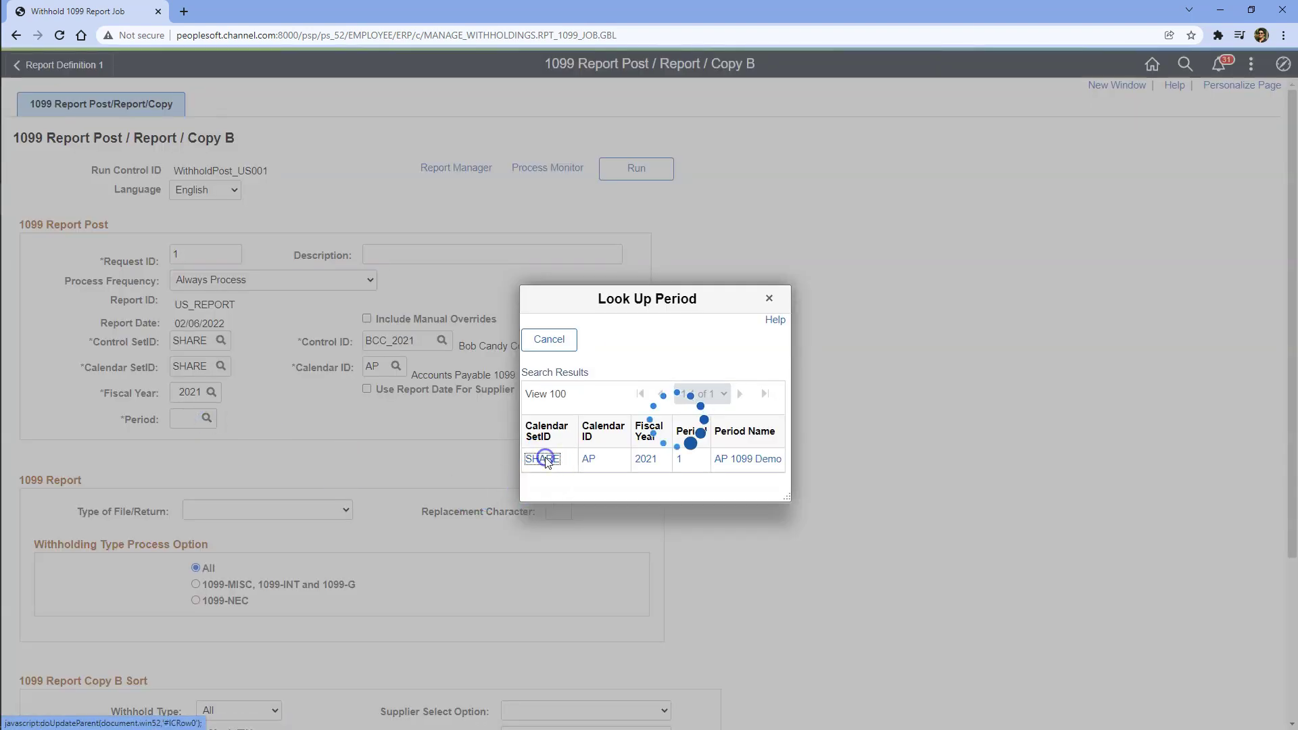
Step: Set the 1099 report's type of file/return to Original/Correction and review the remaining report options
click(299, 512)
key(Down)
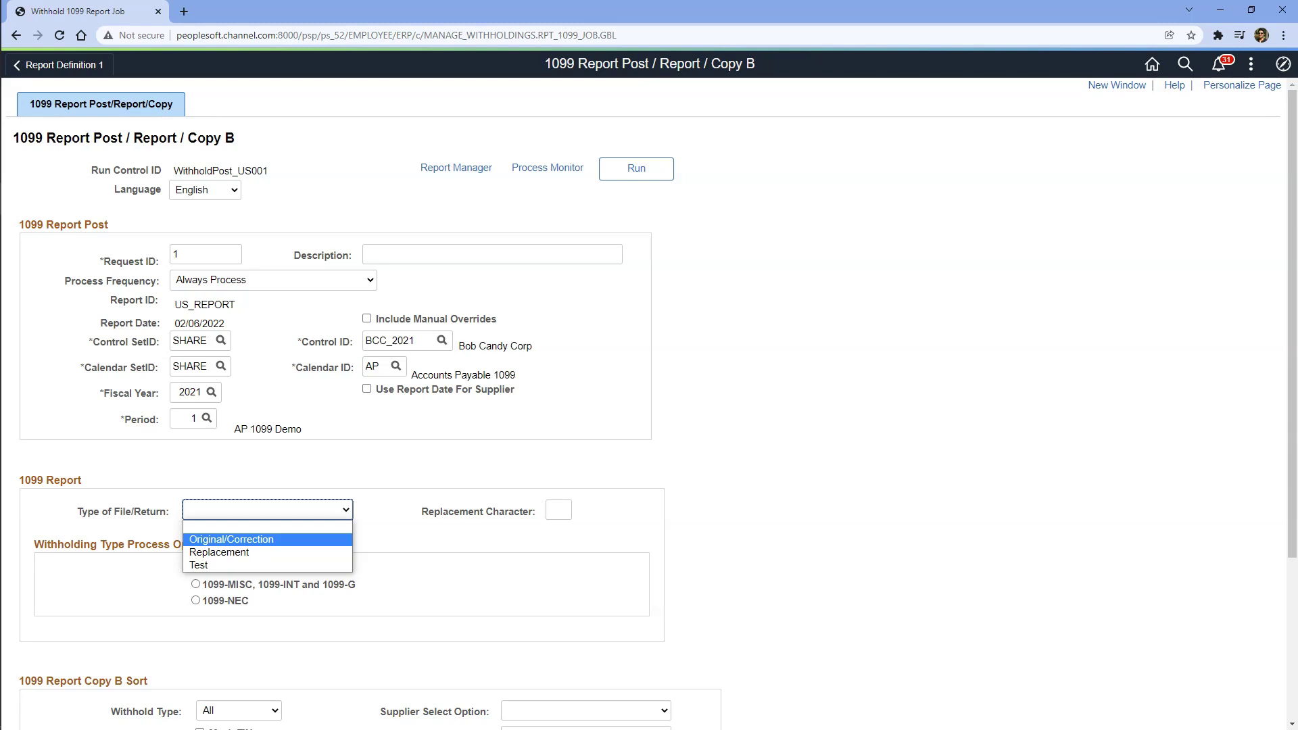
click(277, 546)
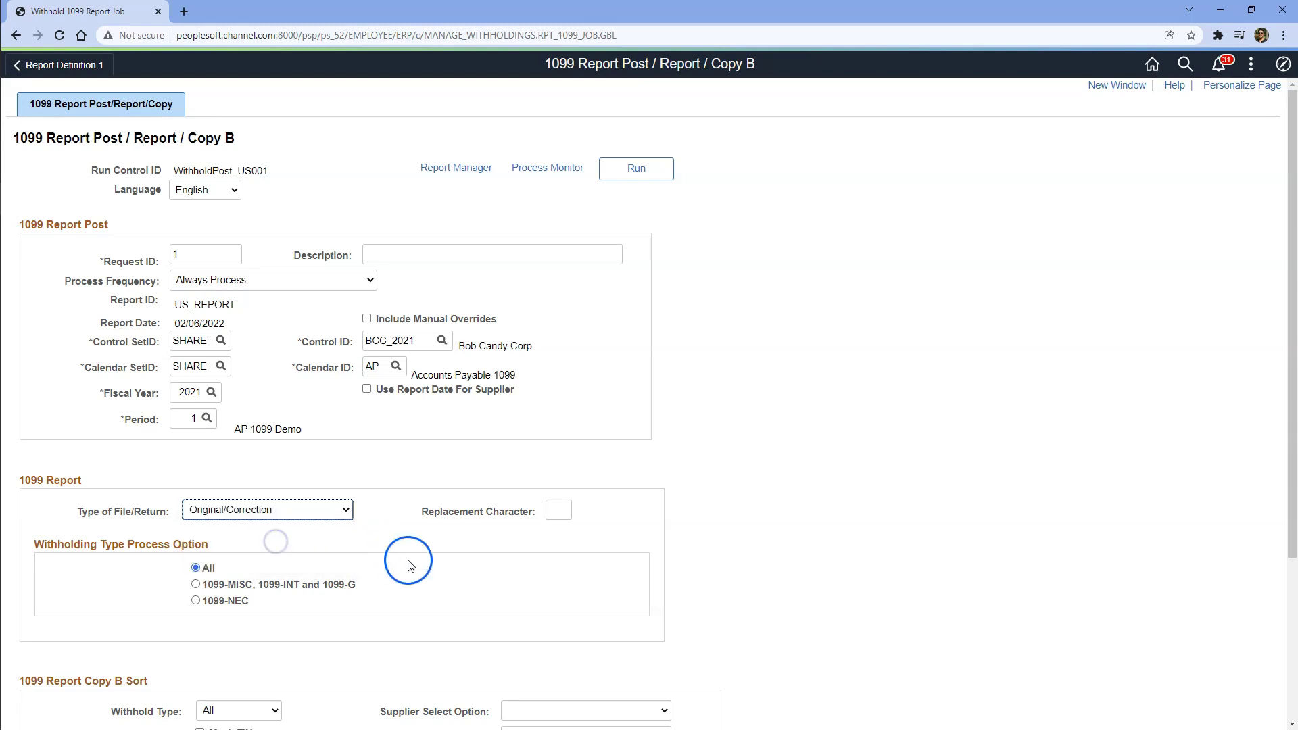
scroll(405, 541, down, 2)
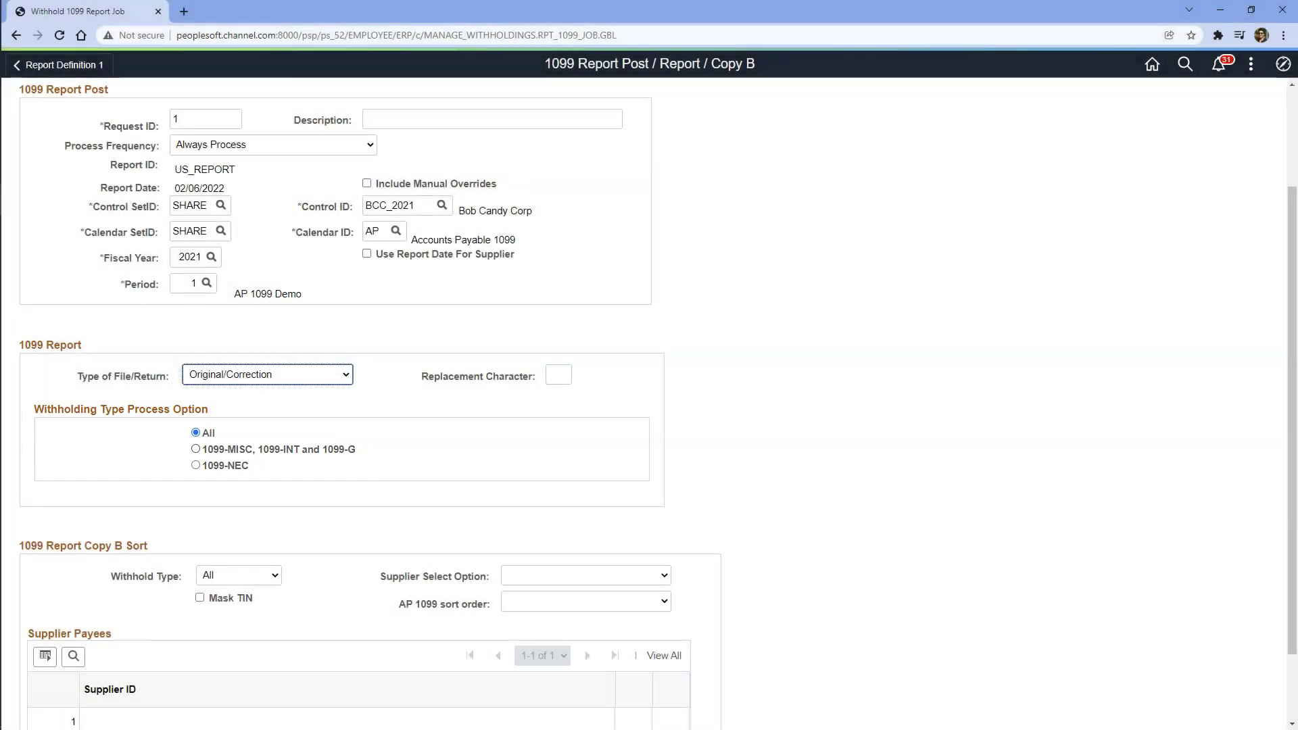
Step: Run the 1099 report request with the combined post, report and Copy B sort job RPT_1099
scroll(622, 271, up, 2)
click(636, 168)
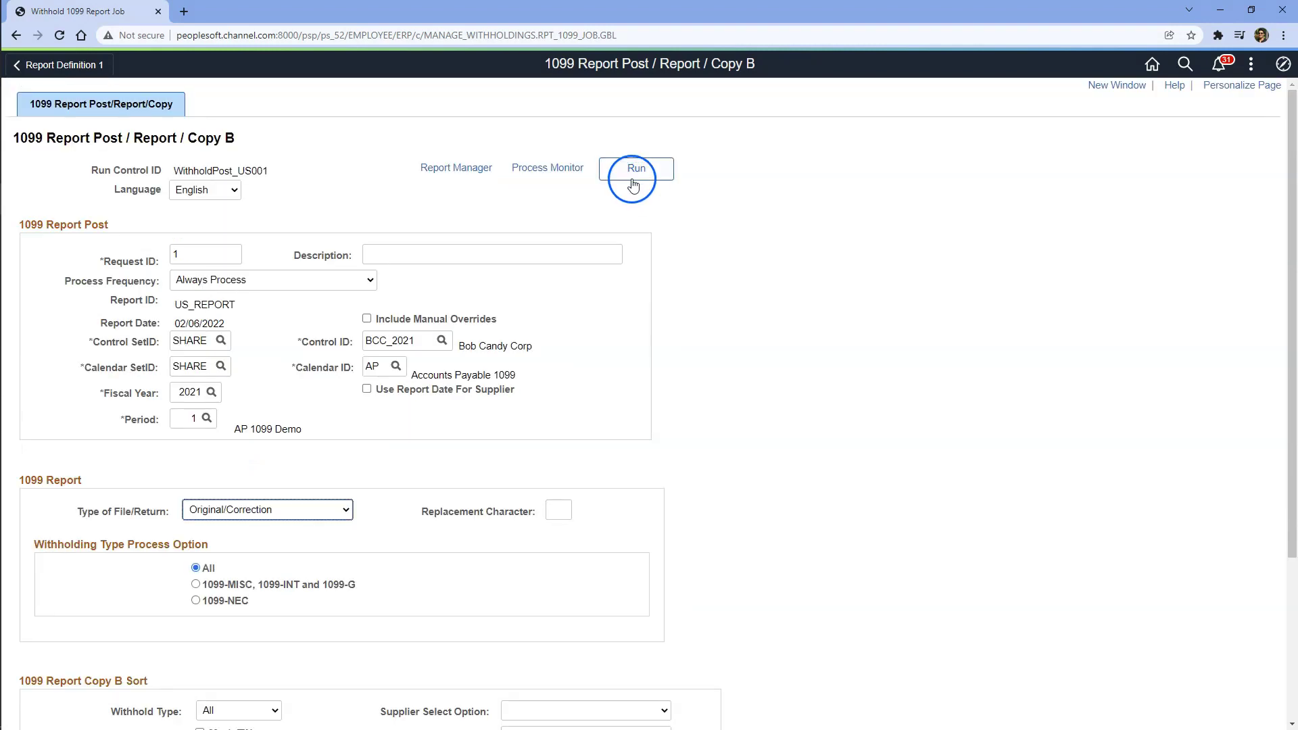
click(304, 399)
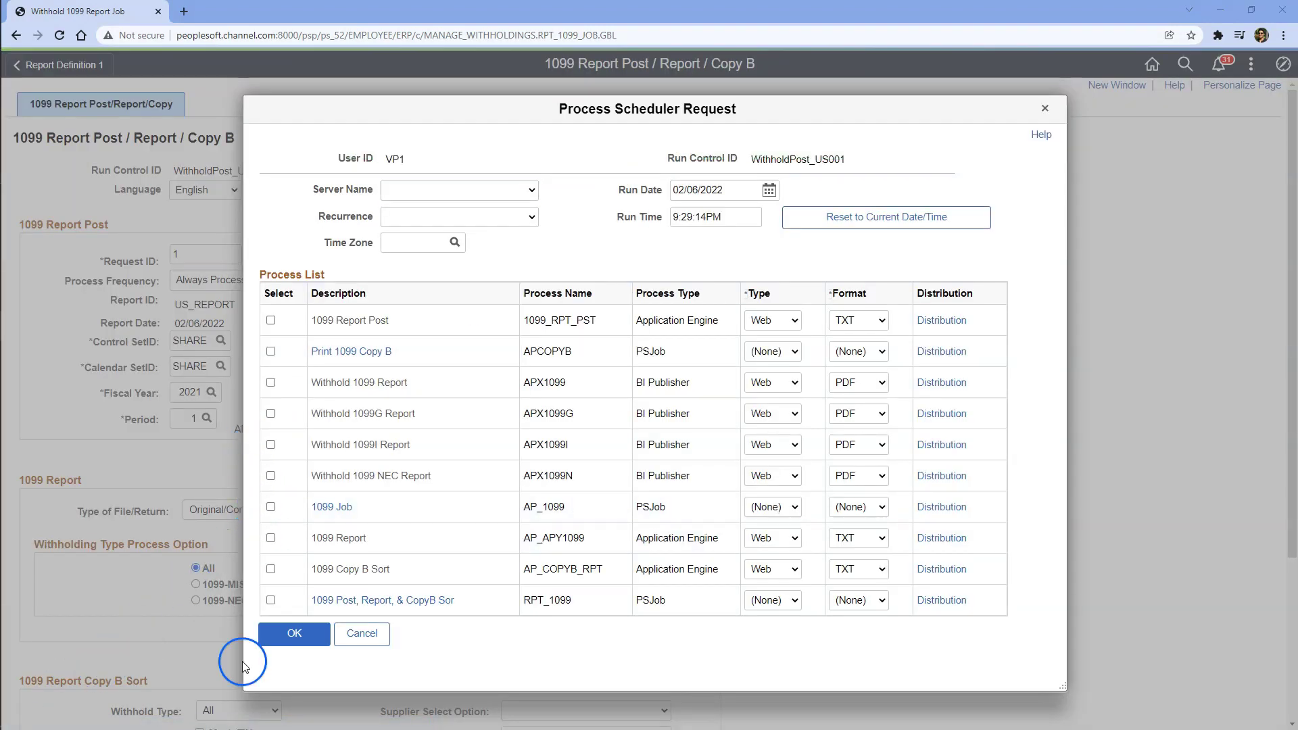
click(271, 601)
click(291, 636)
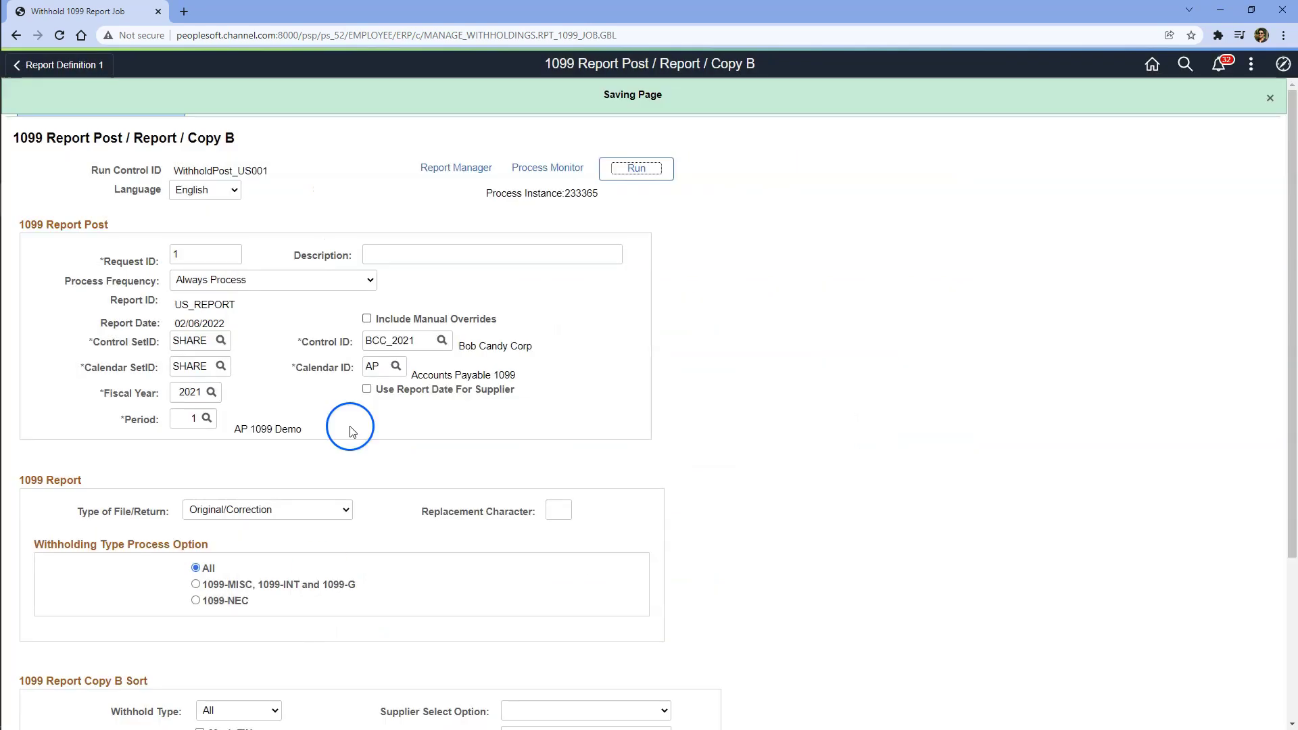
Step: Check the RPT_1099 job in the Process Monitor and open the IRS text file produced by the AP_APY1099 process
click(551, 88)
click(341, 370)
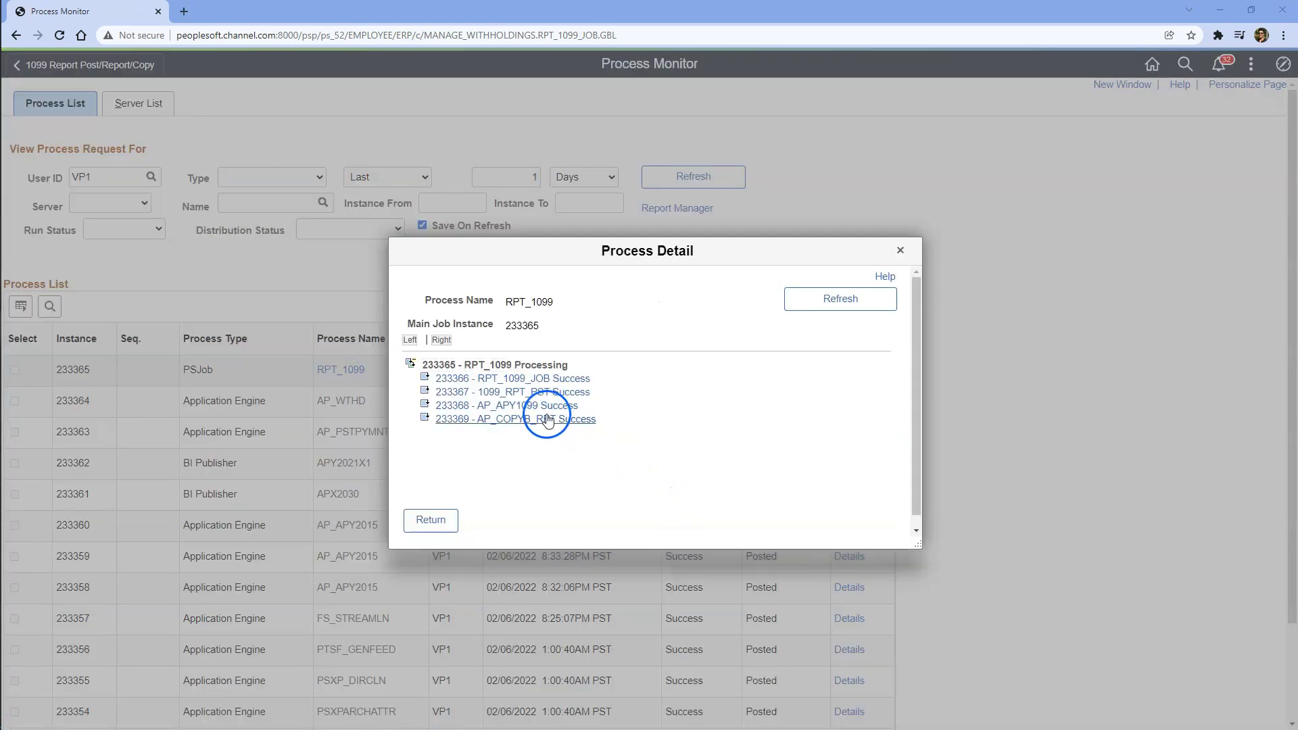
click(545, 407)
click(678, 535)
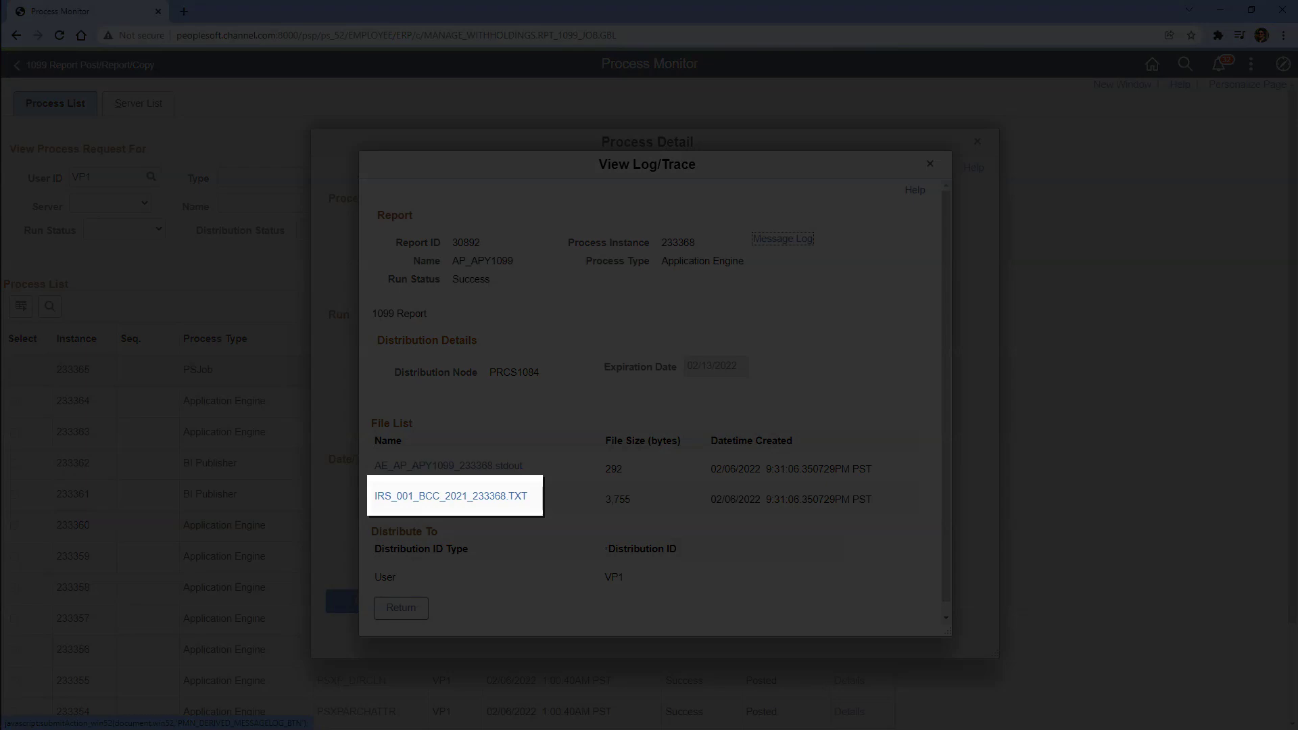
click(455, 499)
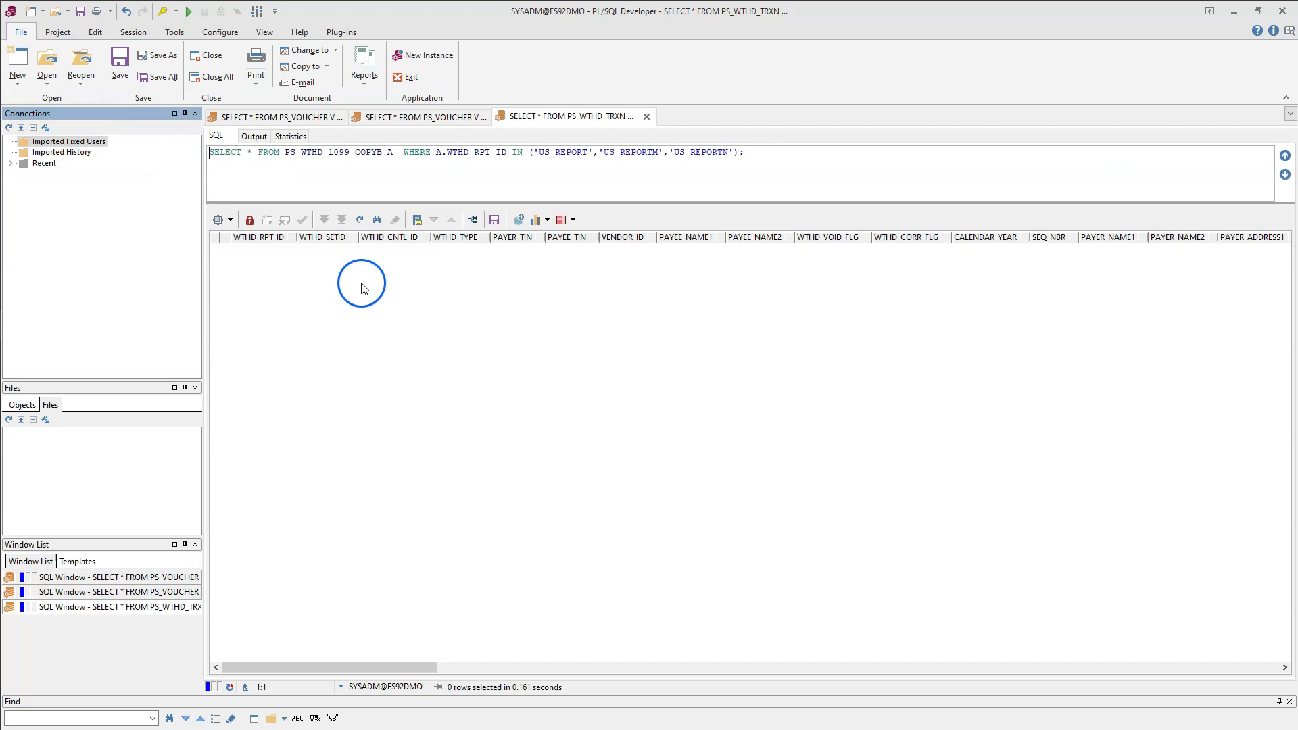
Step: Switch to PL/SQL Developer and query PS_WTHD_1099_COPYB and PS_WTHD_1099_TBL for report IDs US_REPORT, US_REPORTM and US_REPORTN
click(371, 153)
click(391, 202)
key(F8)
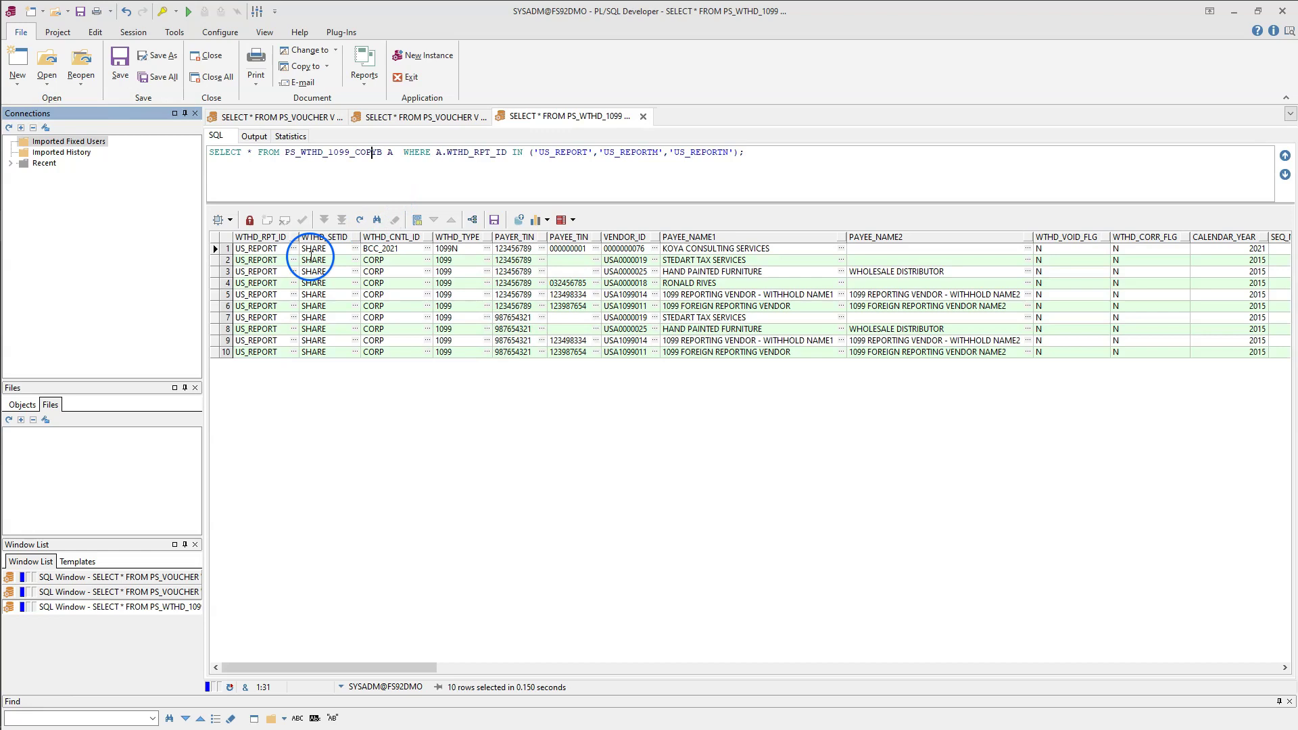
click(217, 249)
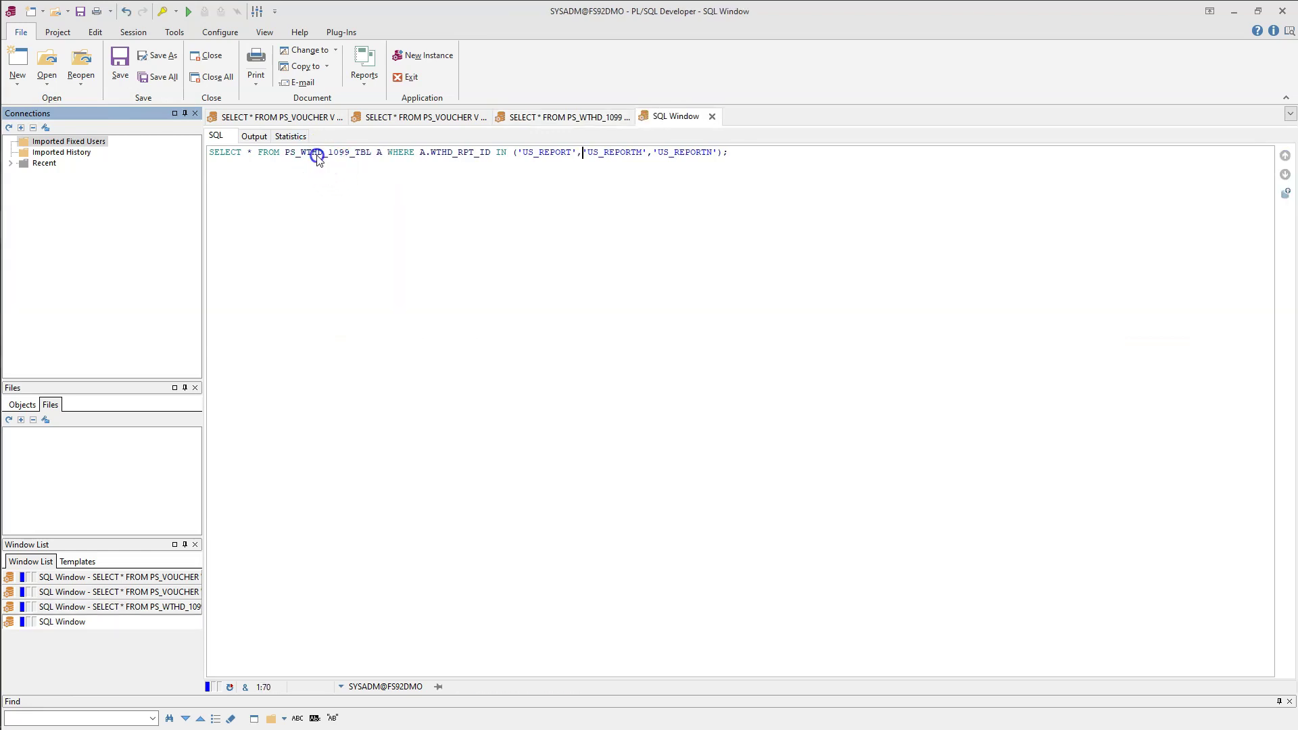
click(189, 12)
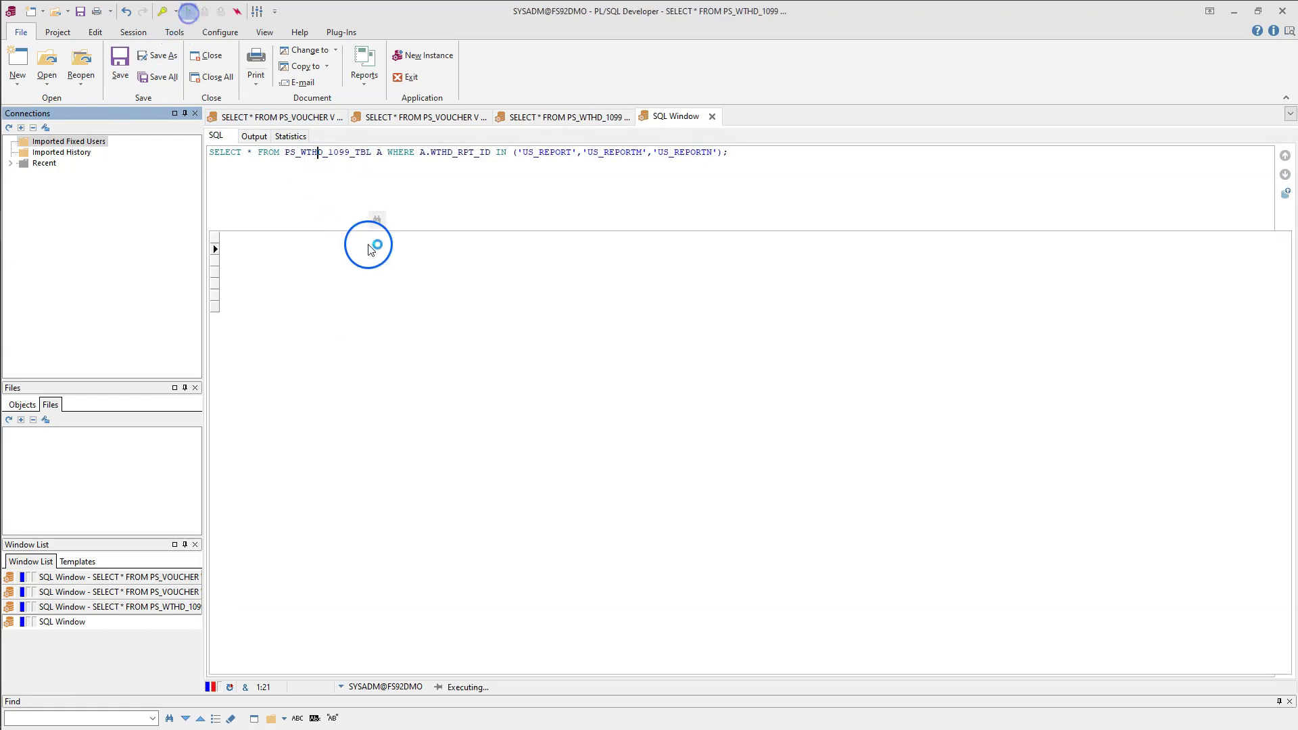
click(217, 306)
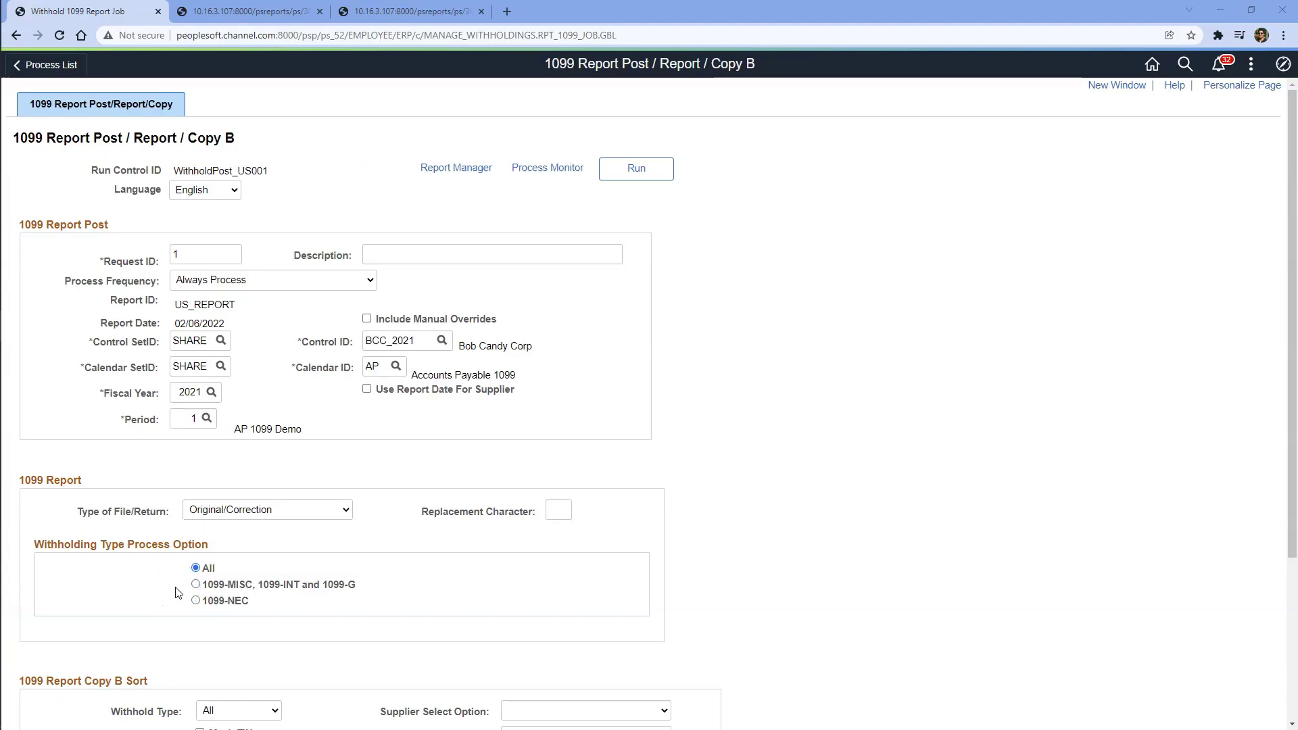
Step: Switch back to PeopleSoft in Chrome and run the Print 1099 Copy B job APCOPYB for the same run control
click(636, 169)
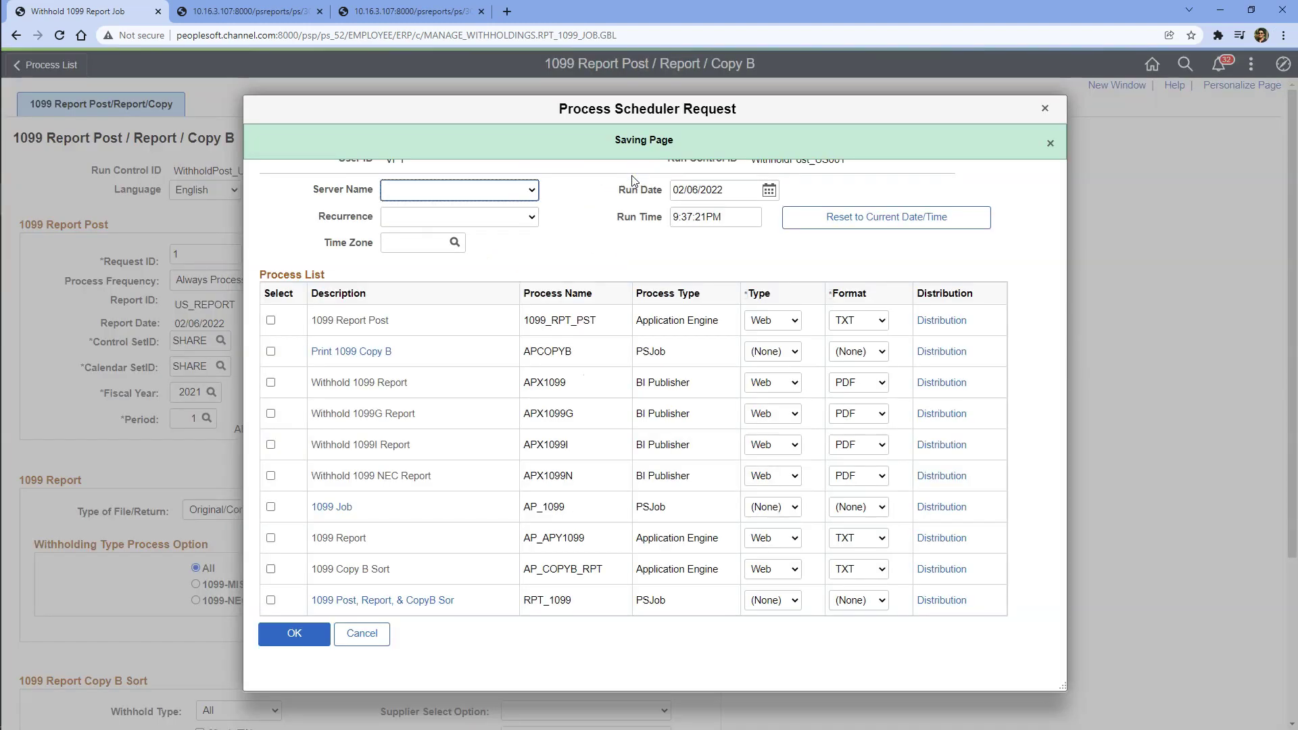
click(271, 353)
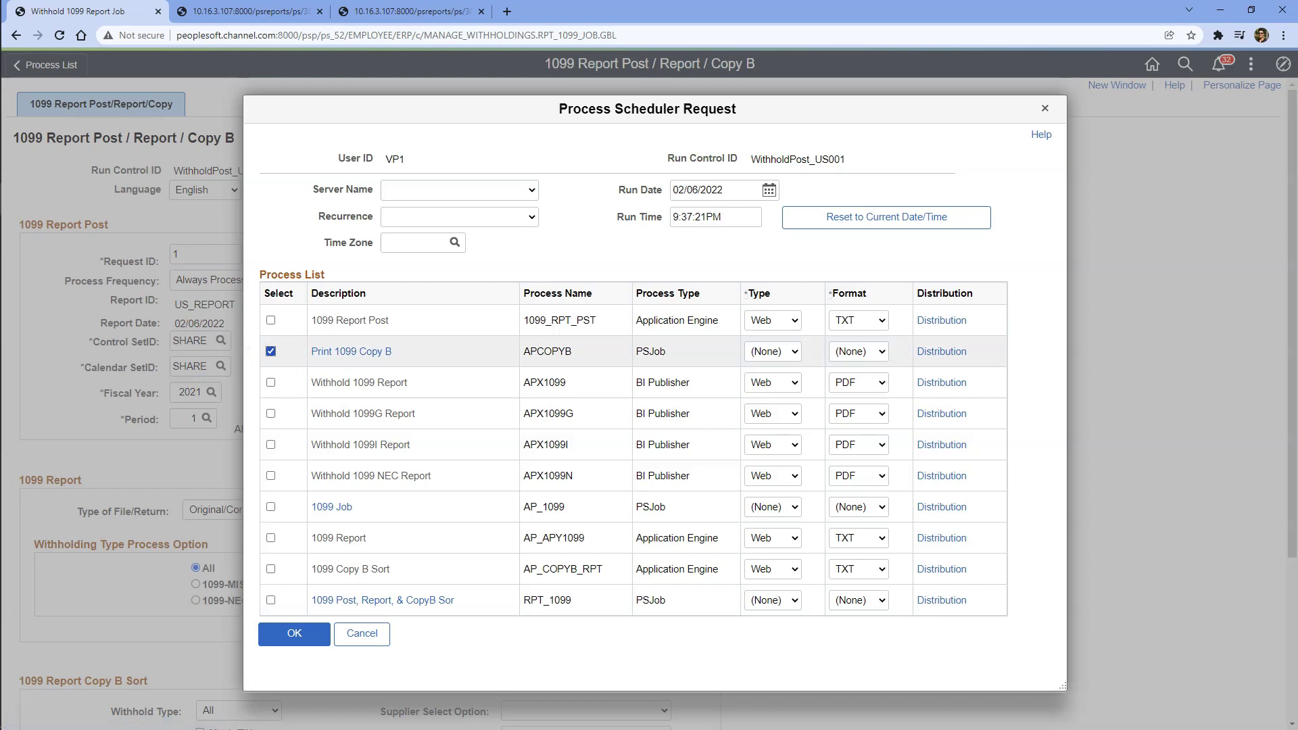
click(313, 632)
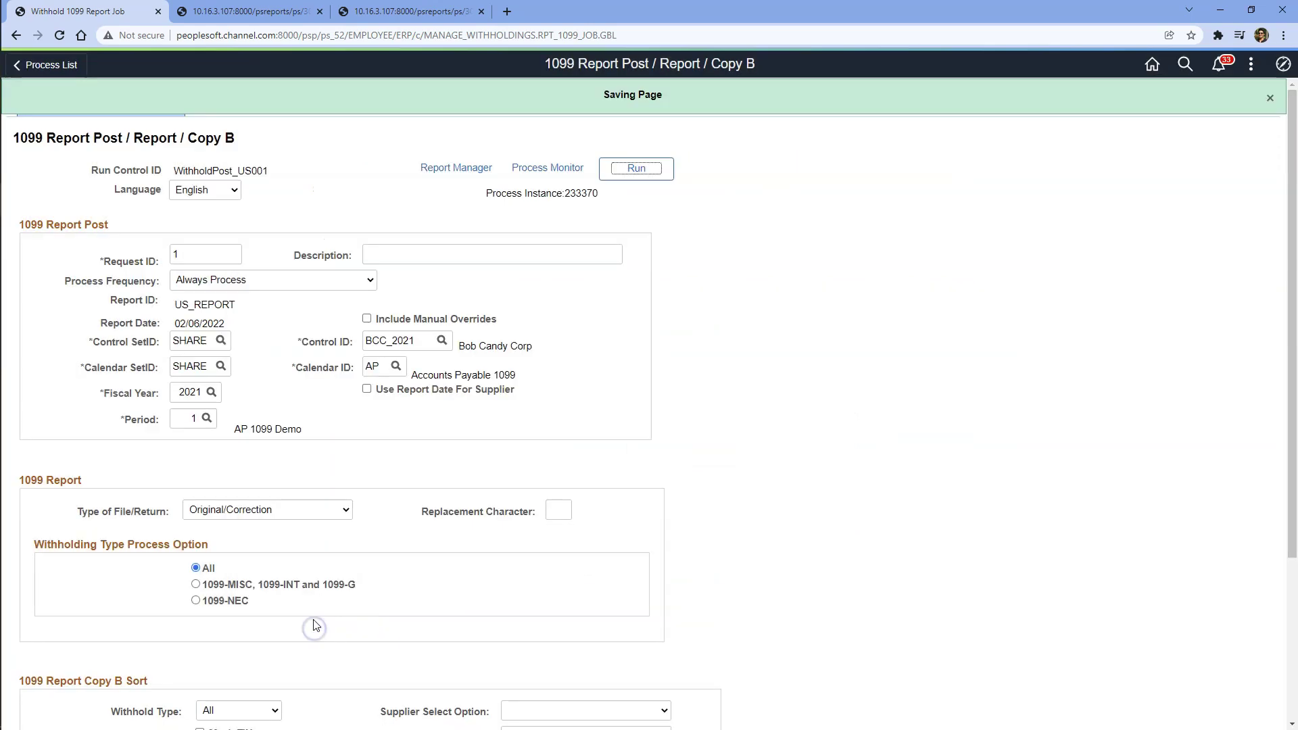
Step: Open the APX1099N PDF from the Report Manager and examine the payer name and form type on the 1099 Copy B
click(536, 169)
click(665, 209)
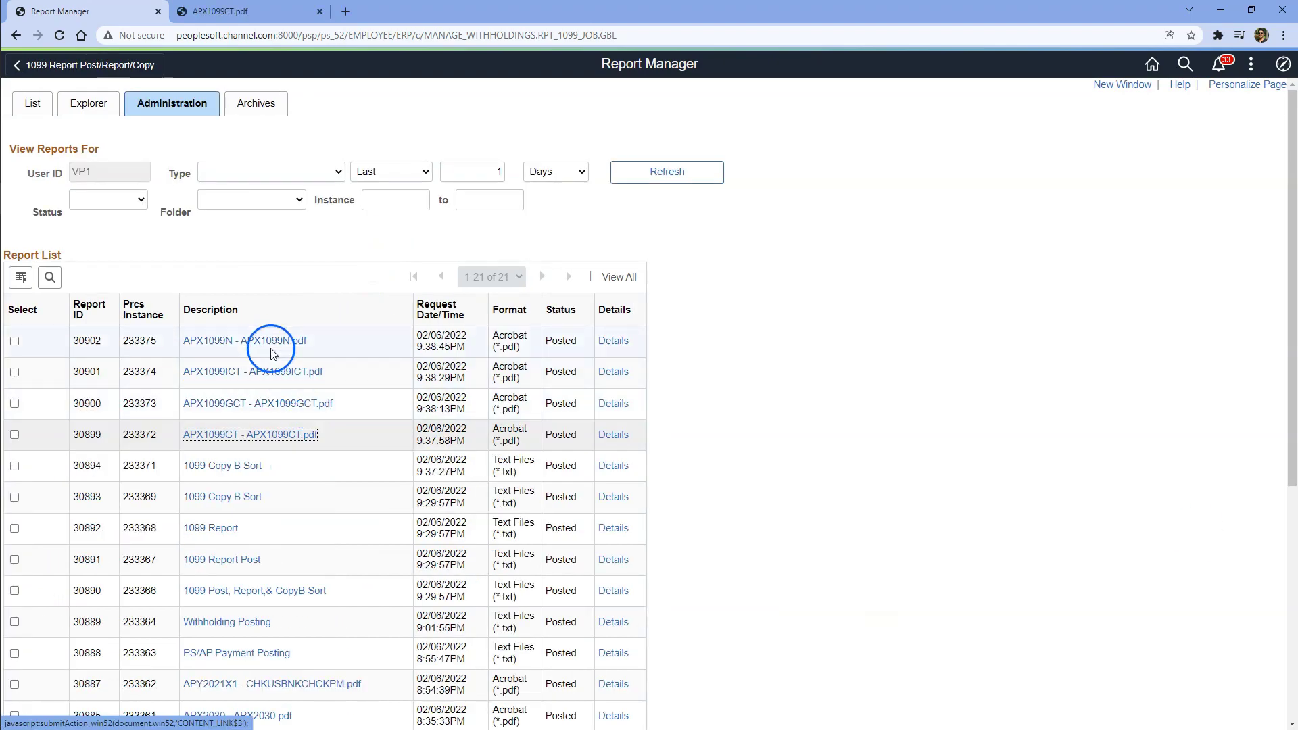
click(271, 348)
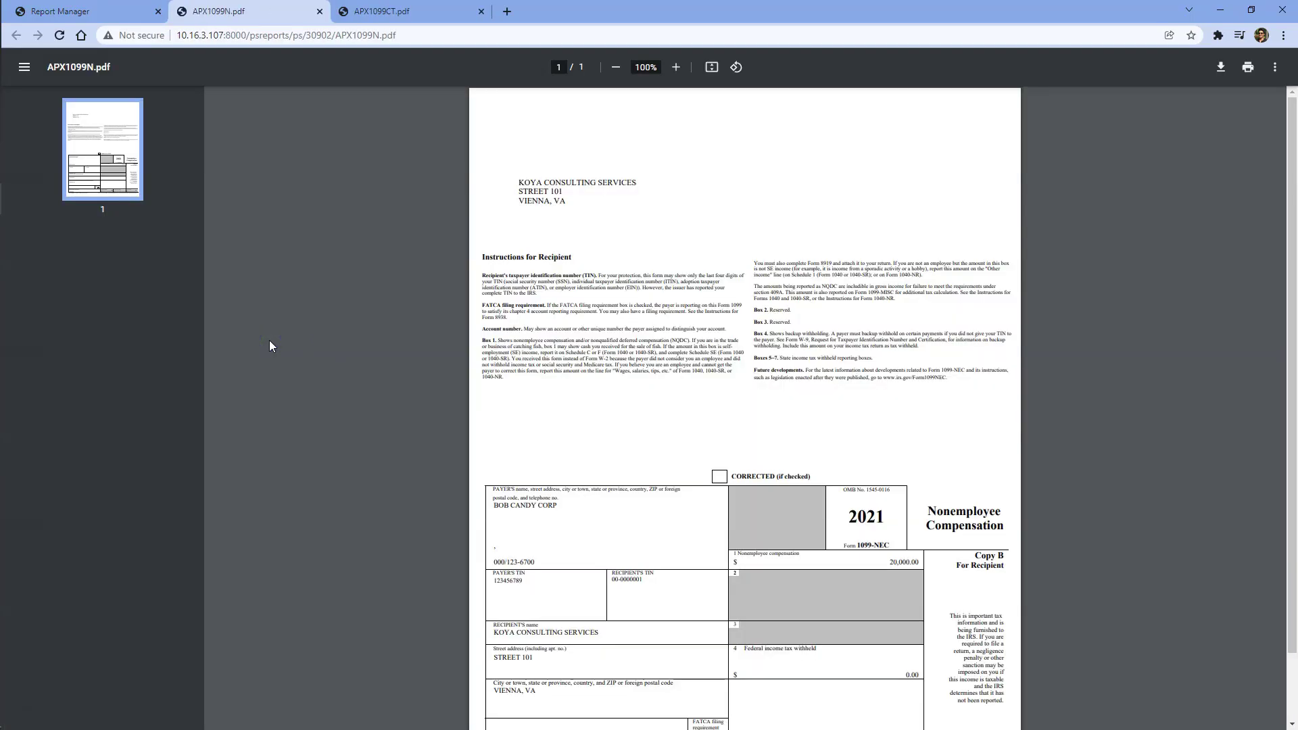
scroll(633, 512, down, 1)
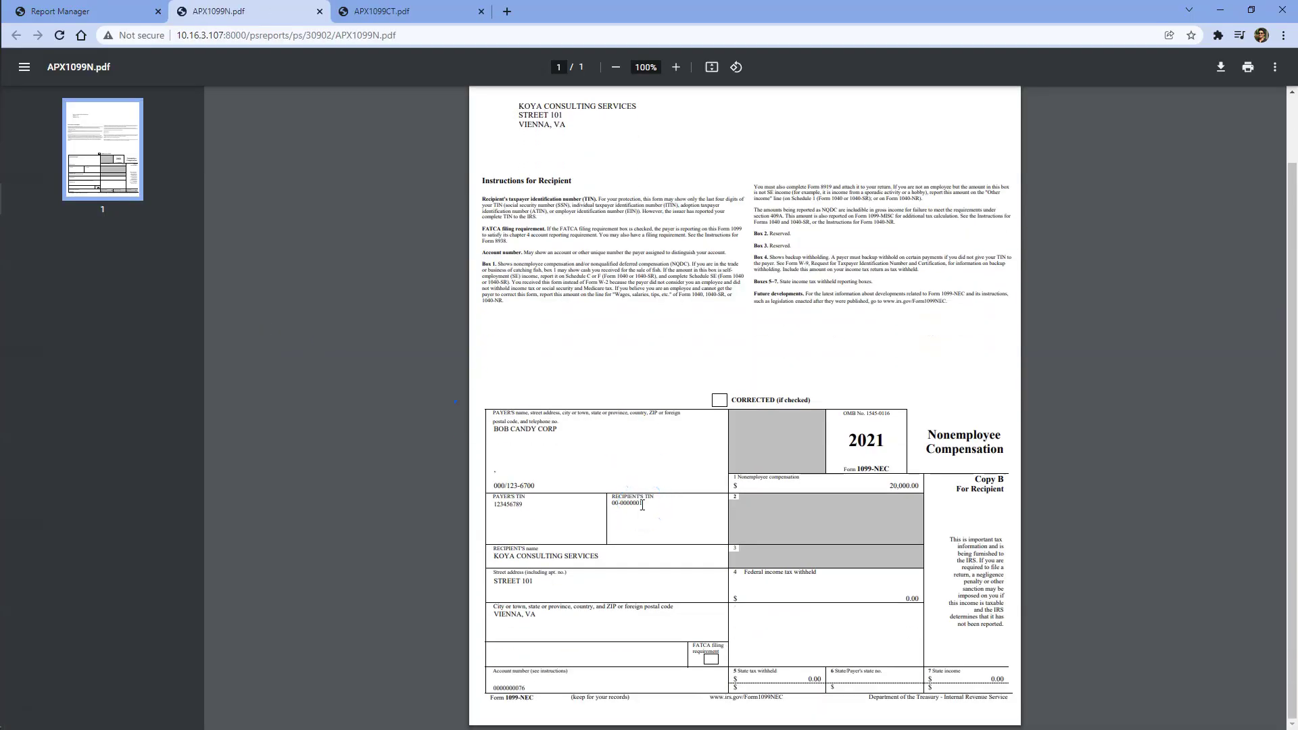
drag(602, 429, 539, 430)
drag(893, 468, 864, 468)
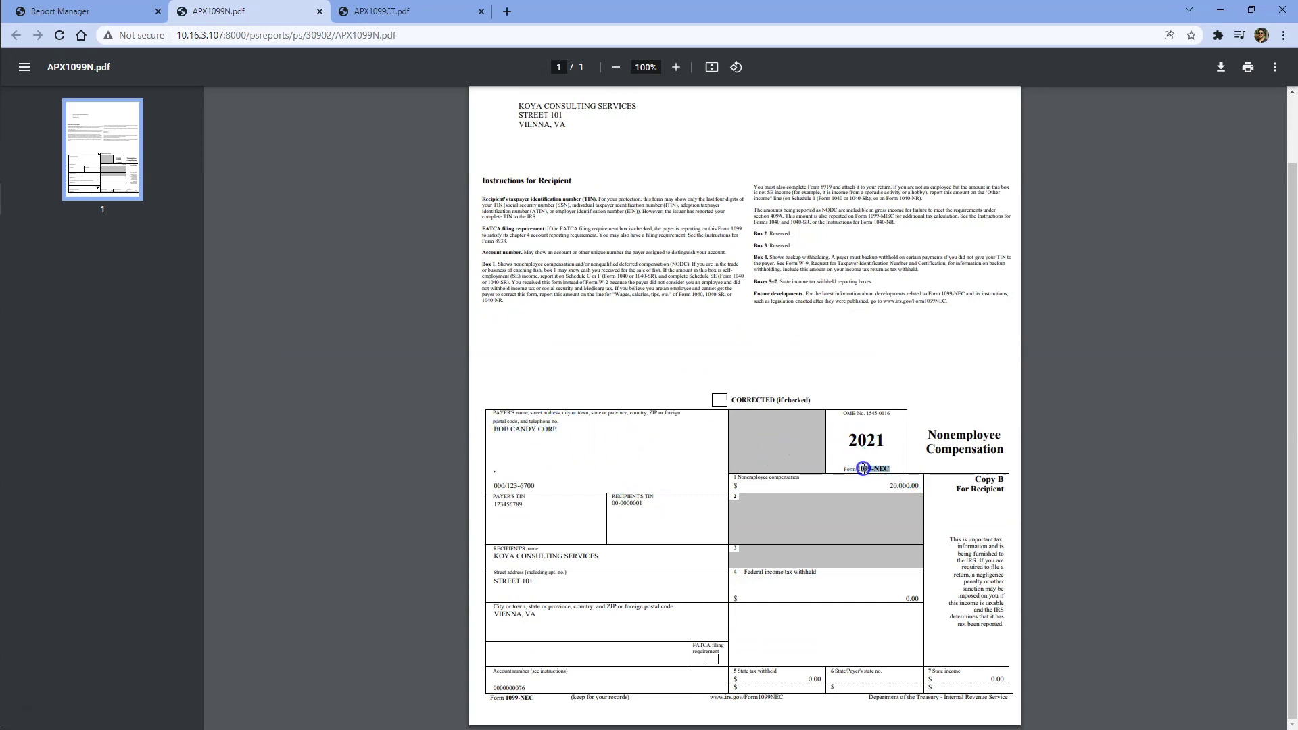